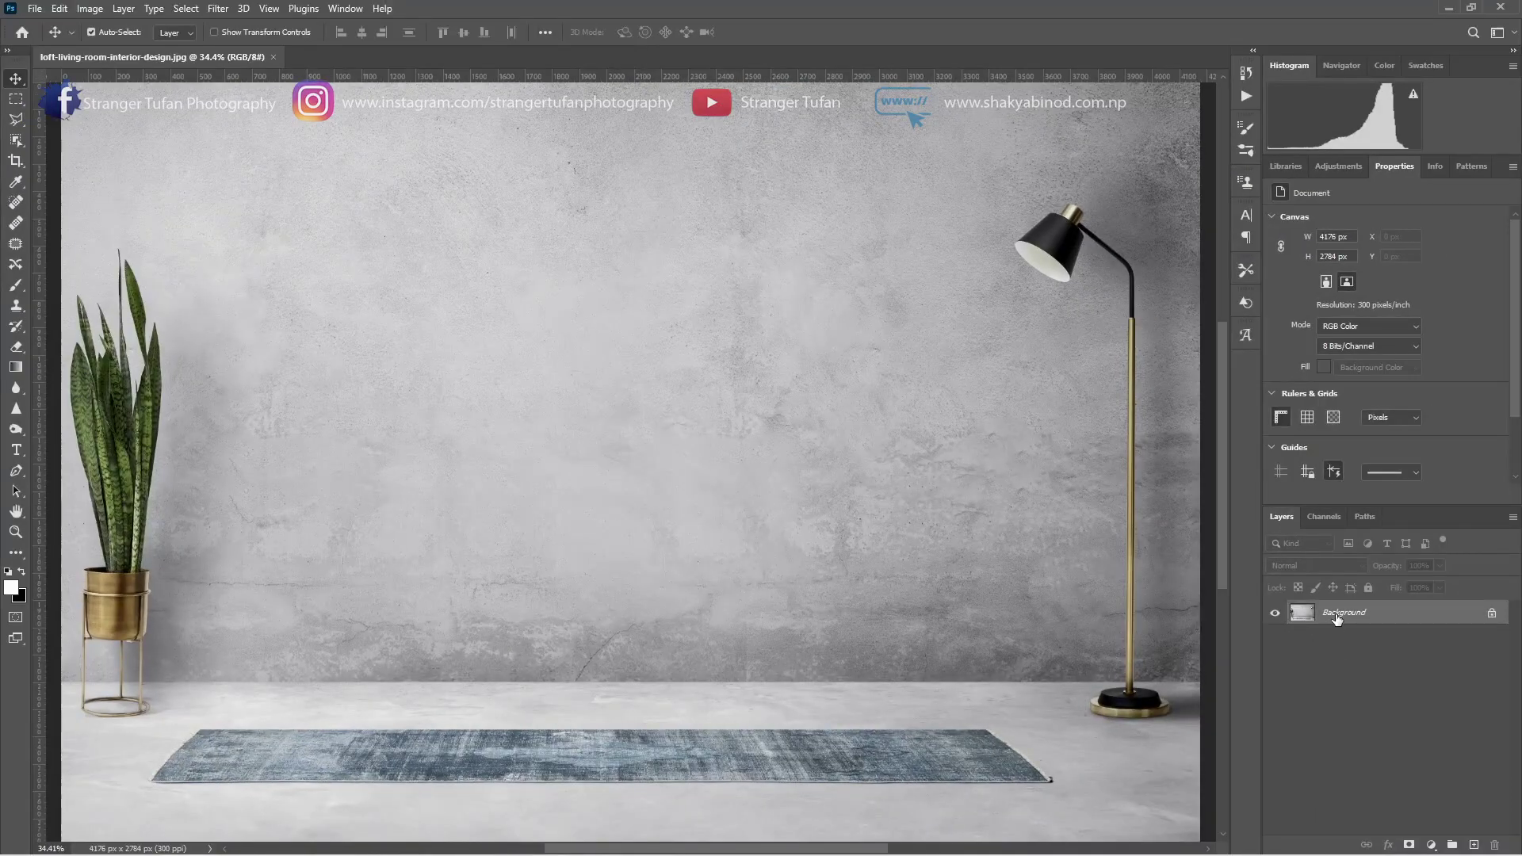
# Step: Duplicate the room photo's Background layer into a Background copy layer
pyautogui.moveTo(1337, 618); pyautogui.dragTo(1473, 846)
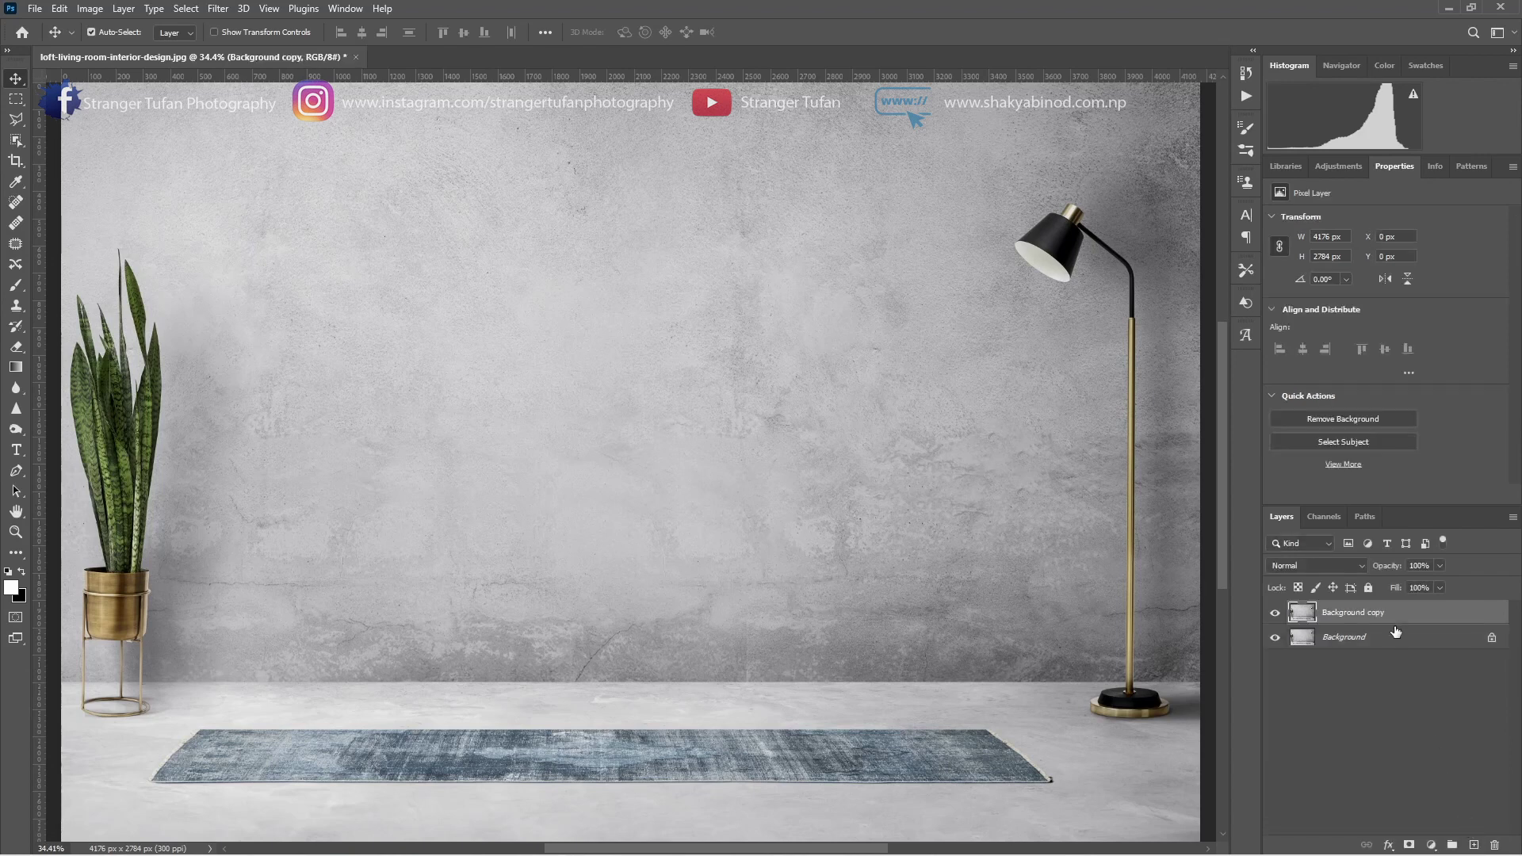
# Step: Select the floor strip along the bottom and mask the duplicate layer to it
pyautogui.click(16, 100)
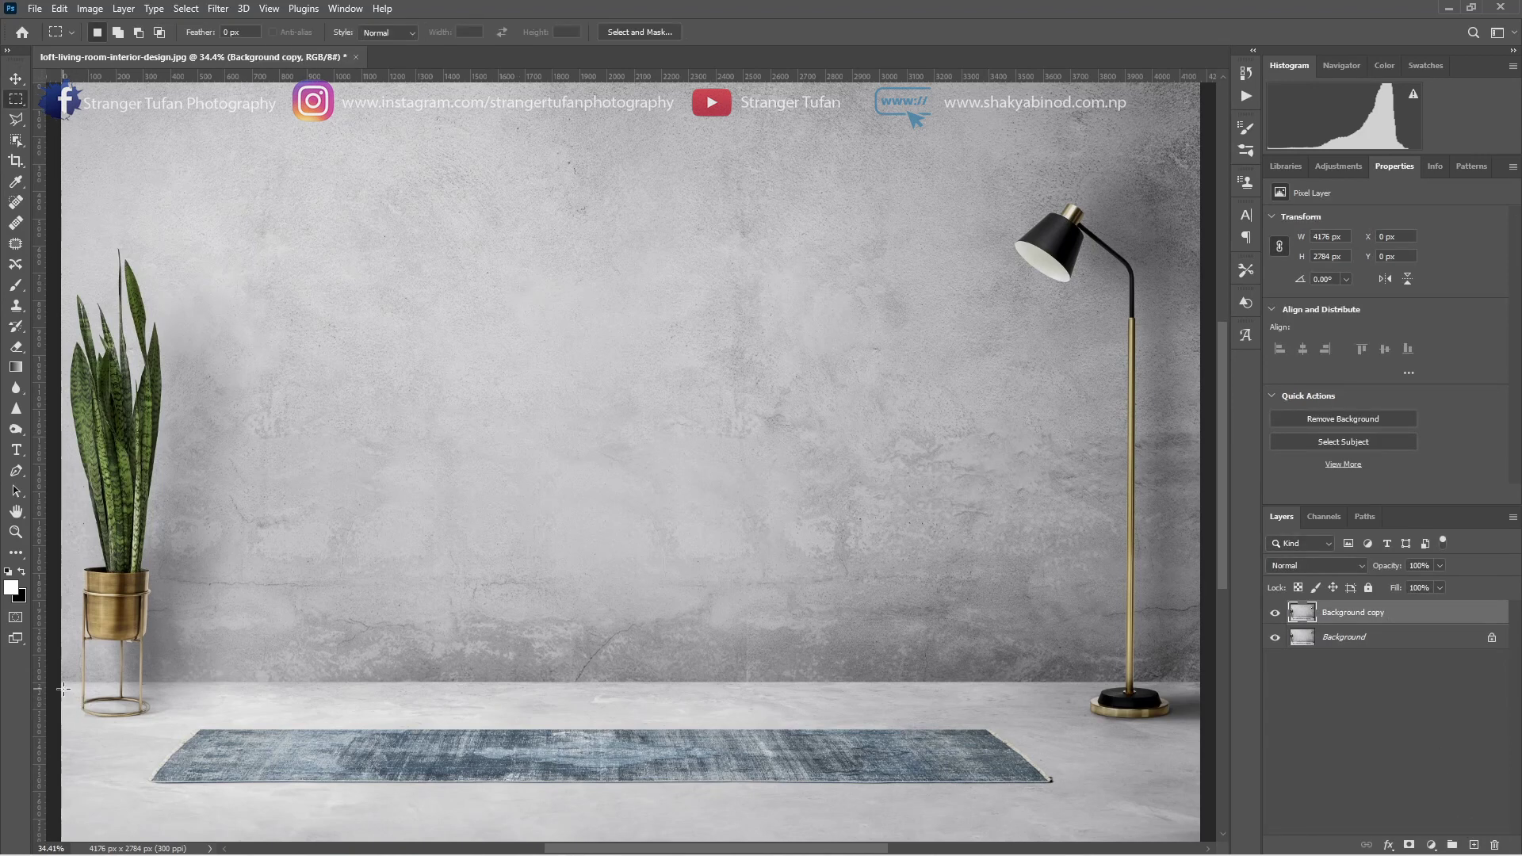
pyautogui.moveTo(61, 681); pyautogui.dragTo(643, 842)
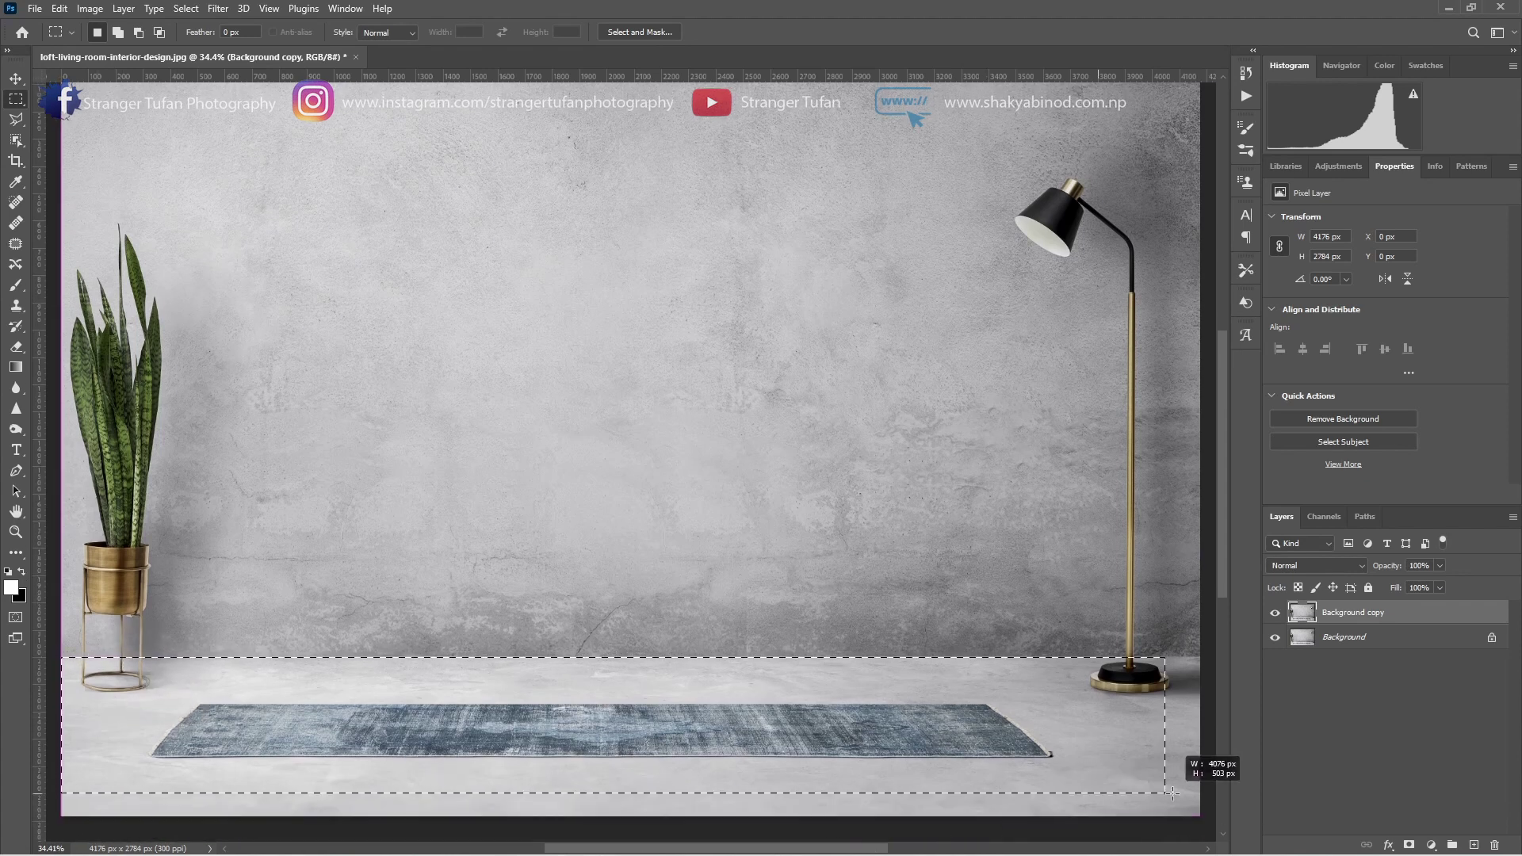
pyautogui.moveTo(644, 841)
pyautogui.mouseDown()
pyautogui.moveTo(1218, 810)
pyautogui.moveTo(1224, 831)
pyautogui.mouseUp()
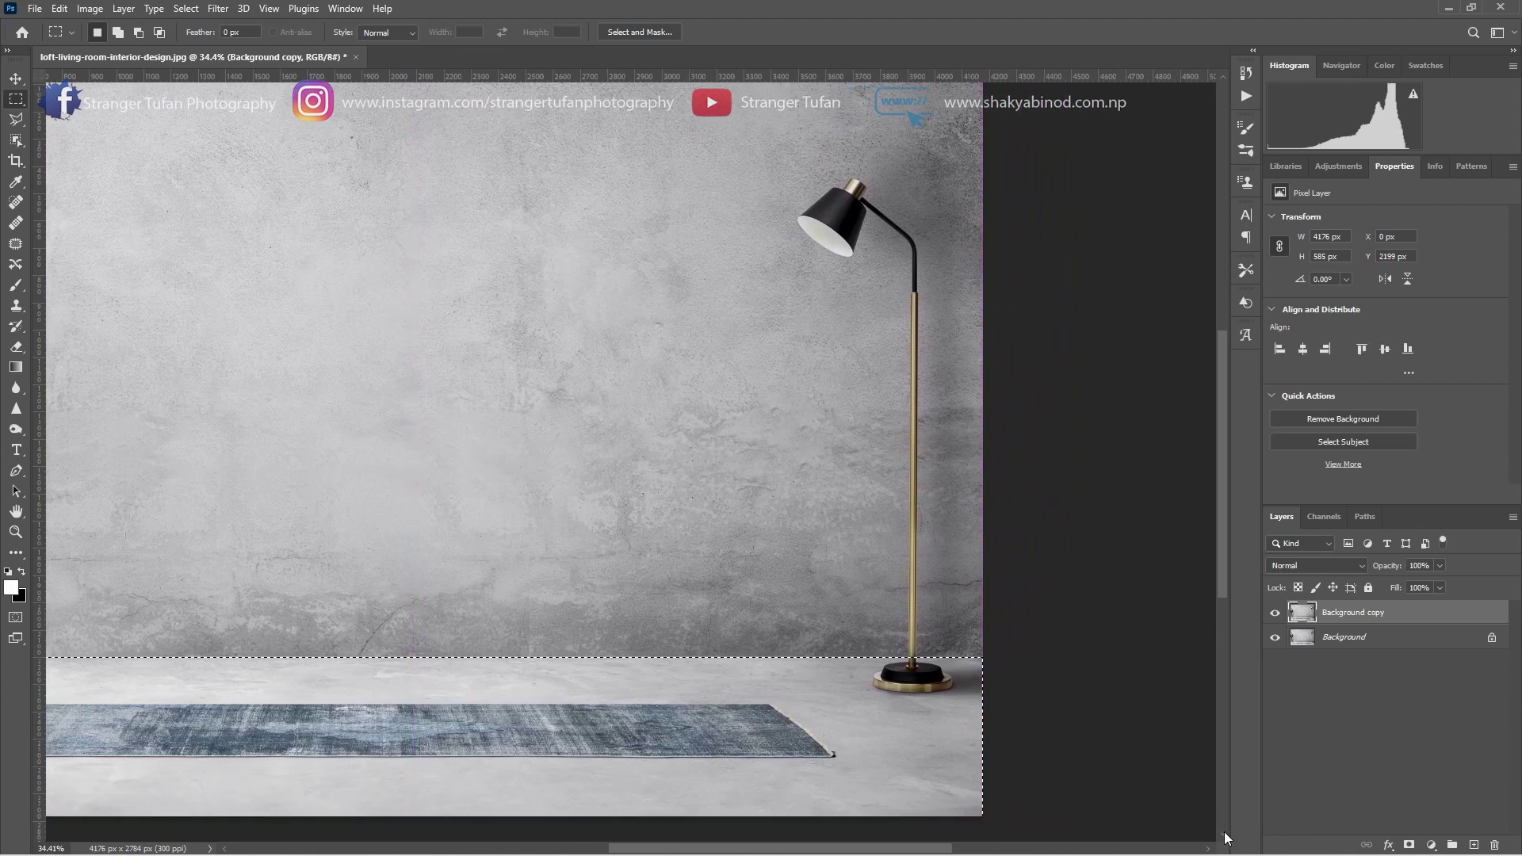
pyautogui.scroll(-1, 952, 689)
pyautogui.hotkey('ctrl', '-')
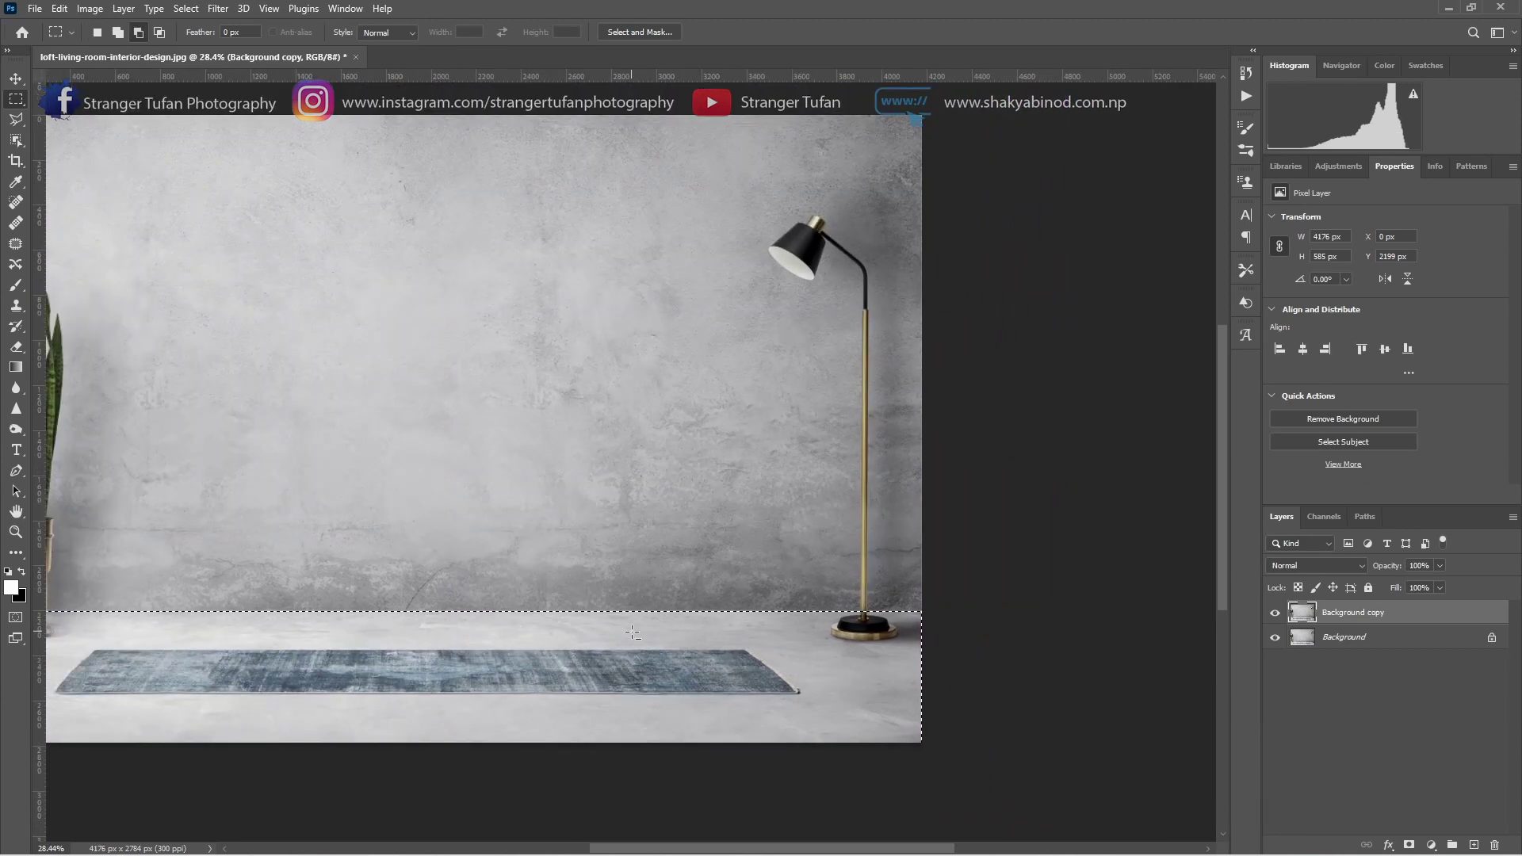
pyautogui.hotkey('ctrl', '0')
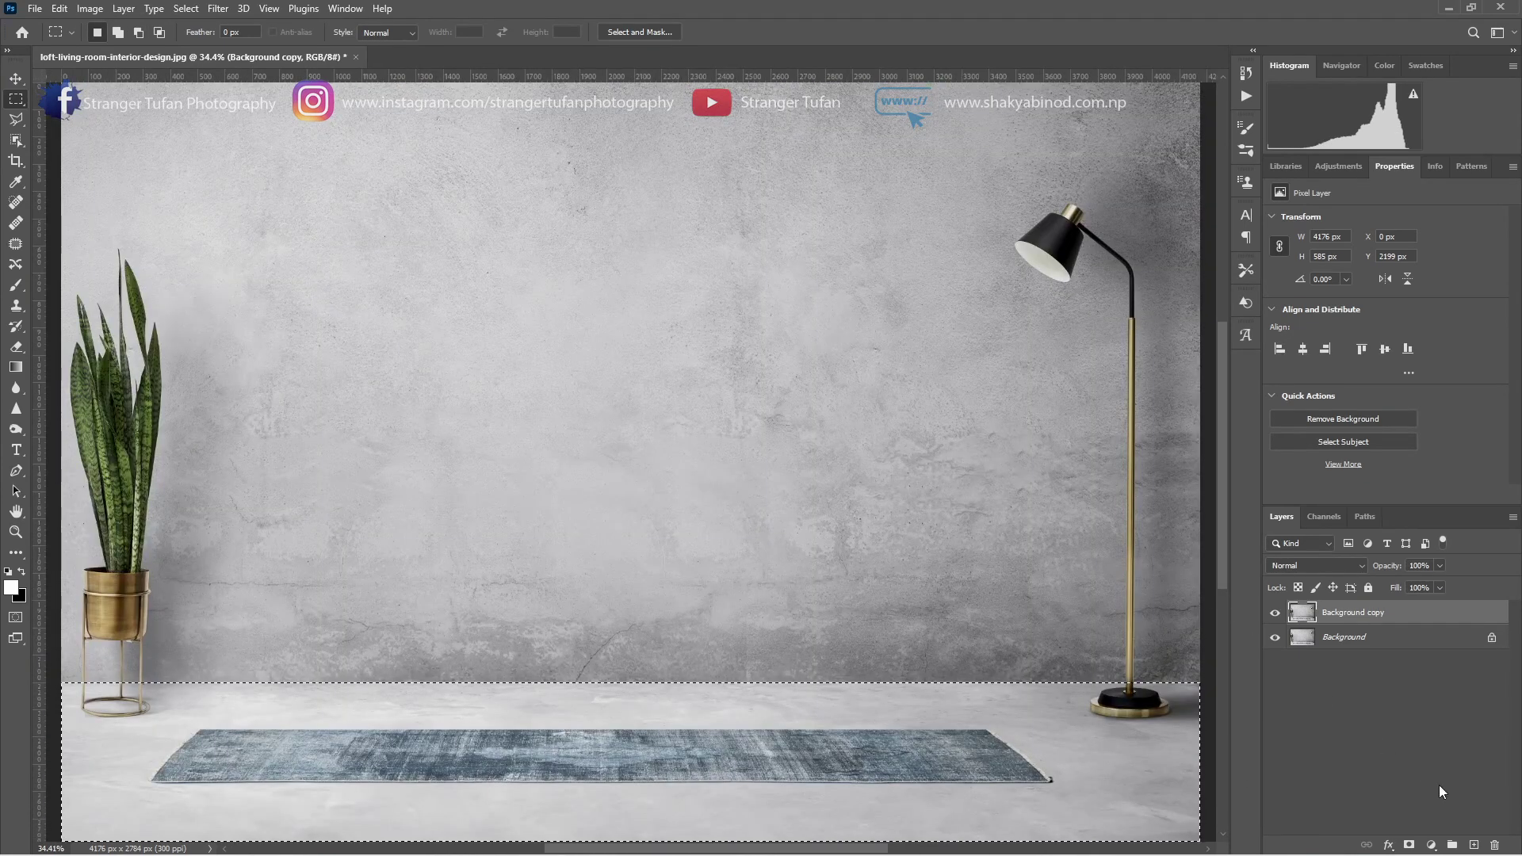
pyautogui.click(1409, 845)
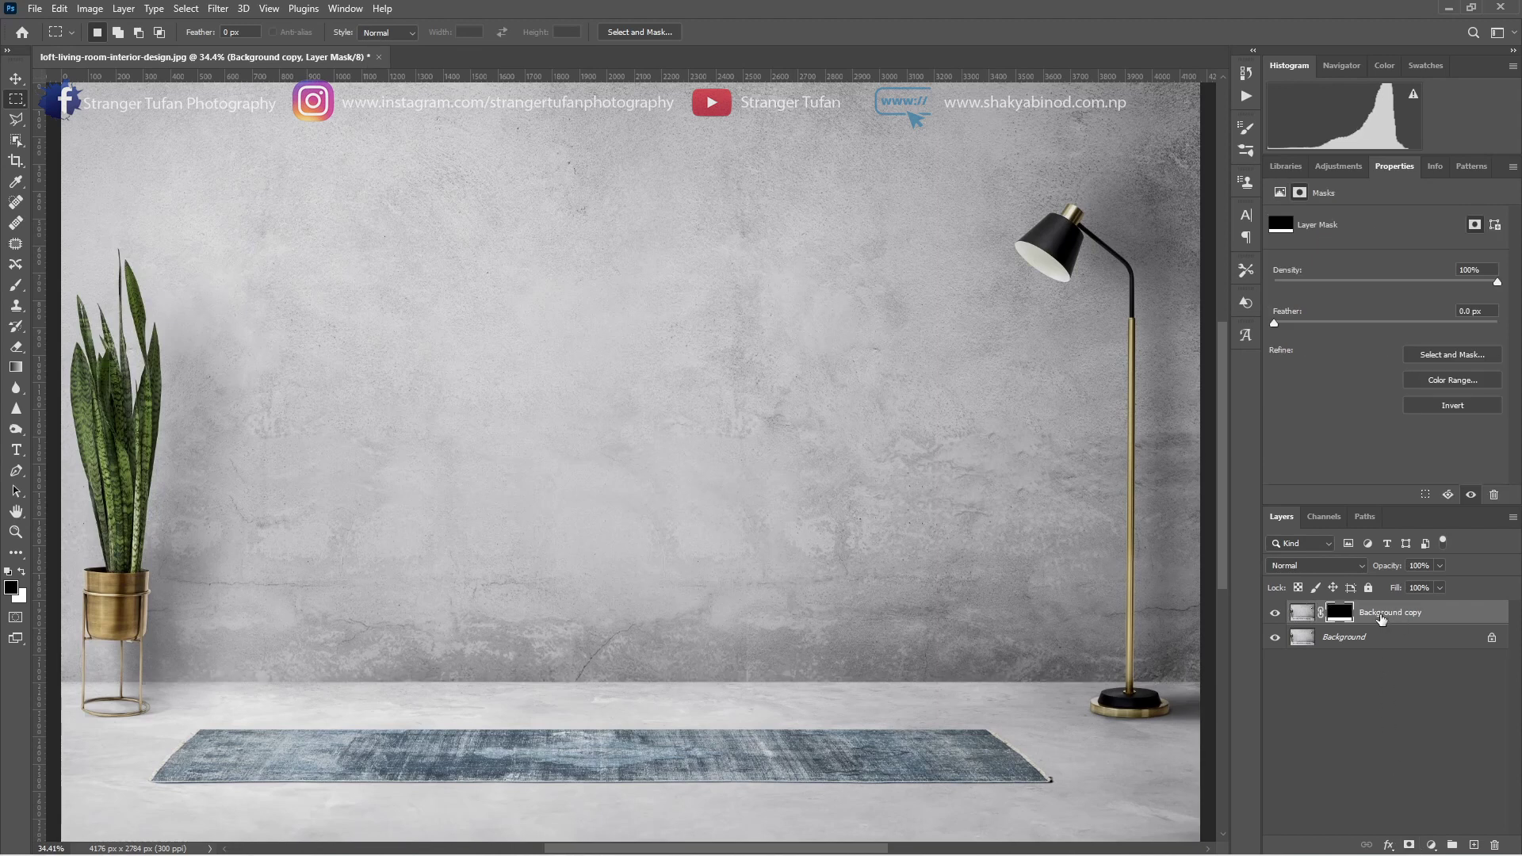
pyautogui.click(1276, 638)
pyautogui.click(1276, 639)
# Step: Rename the masked layer 'base' and make another copy of Background
pyautogui.doubleClick(1400, 615)
pyautogui.write('base')
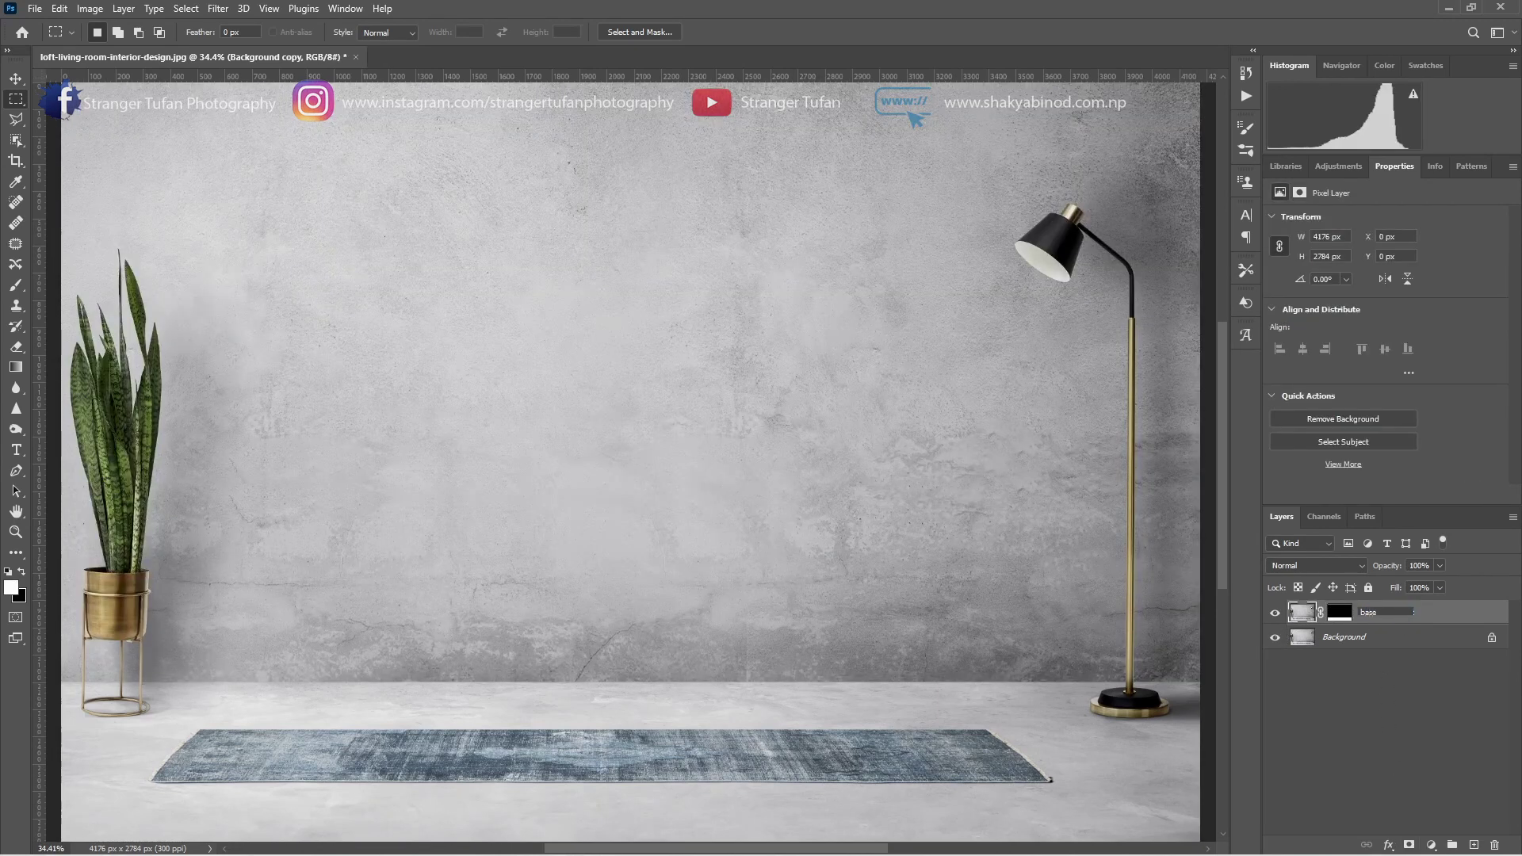
pyautogui.press('Return')
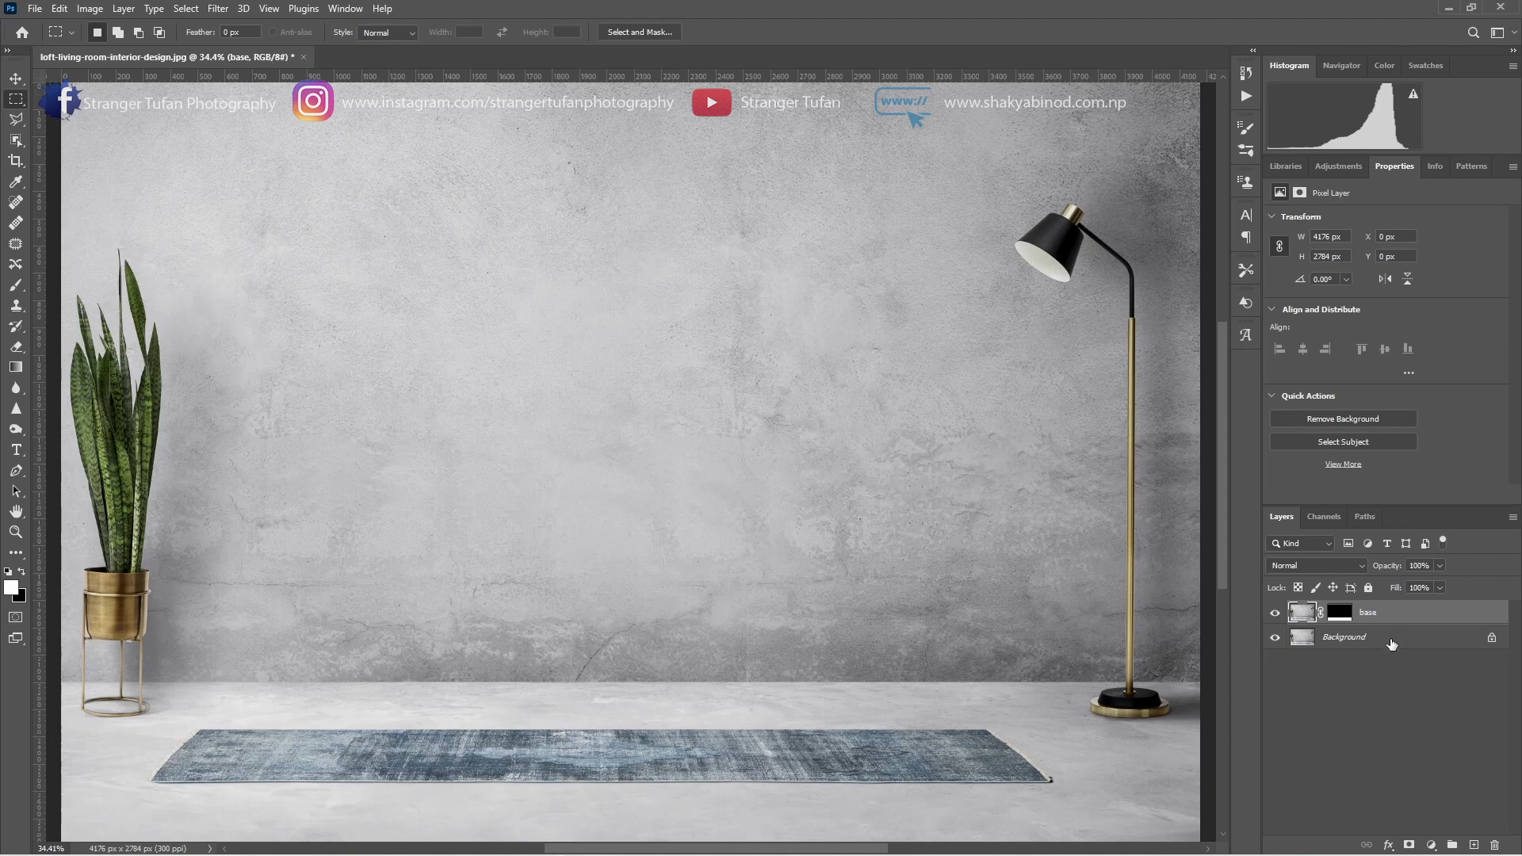
pyautogui.moveTo(1391, 644); pyautogui.dragTo(1475, 843)
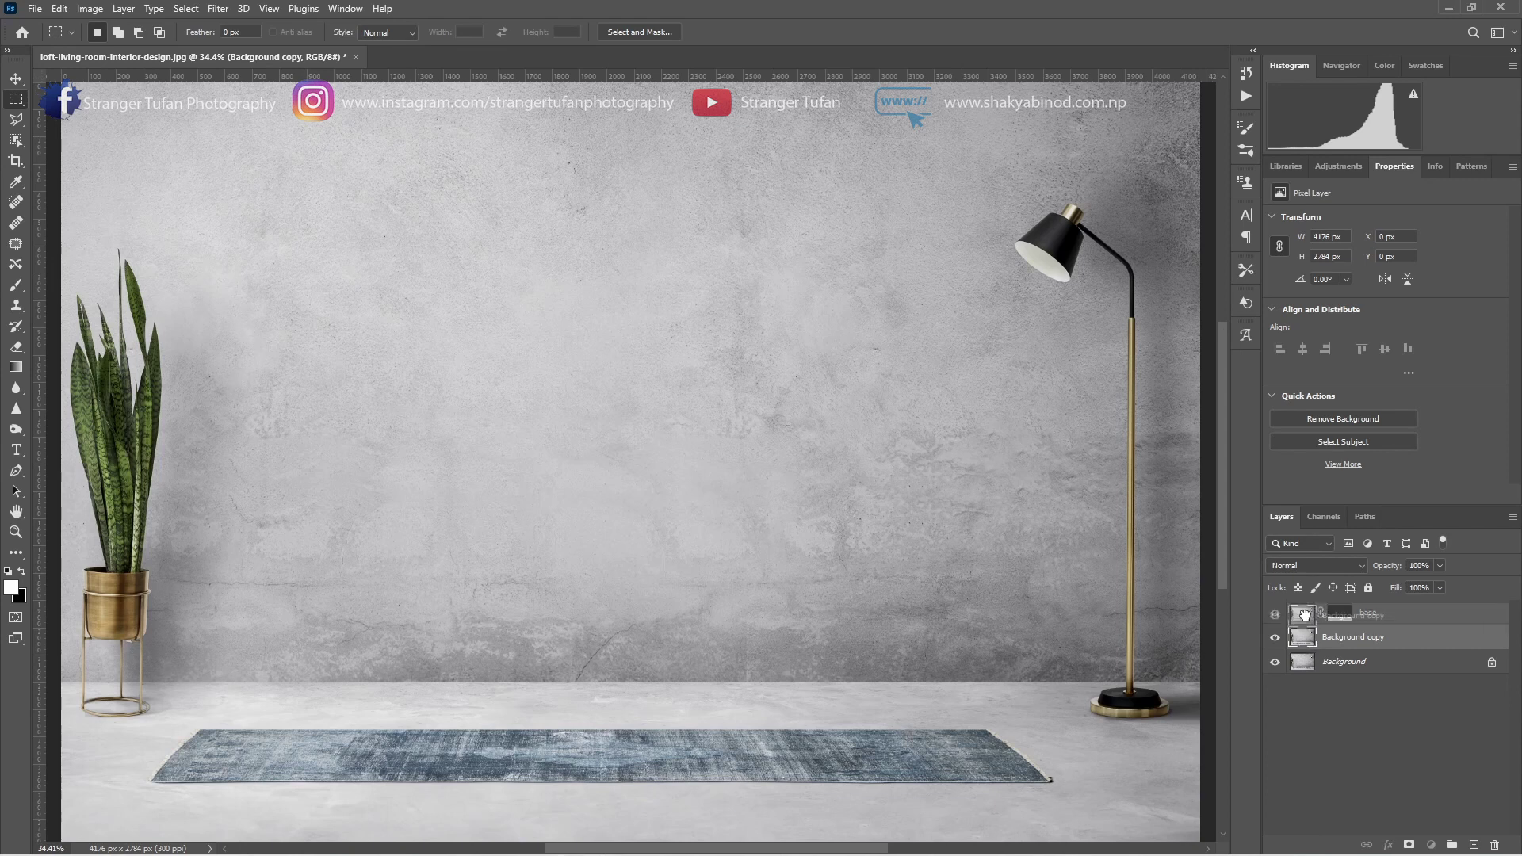
# Step: Move the new copy above base and select the grey wall with the Magic Wand
pyautogui.moveTo(1311, 652); pyautogui.dragTo(1305, 605)
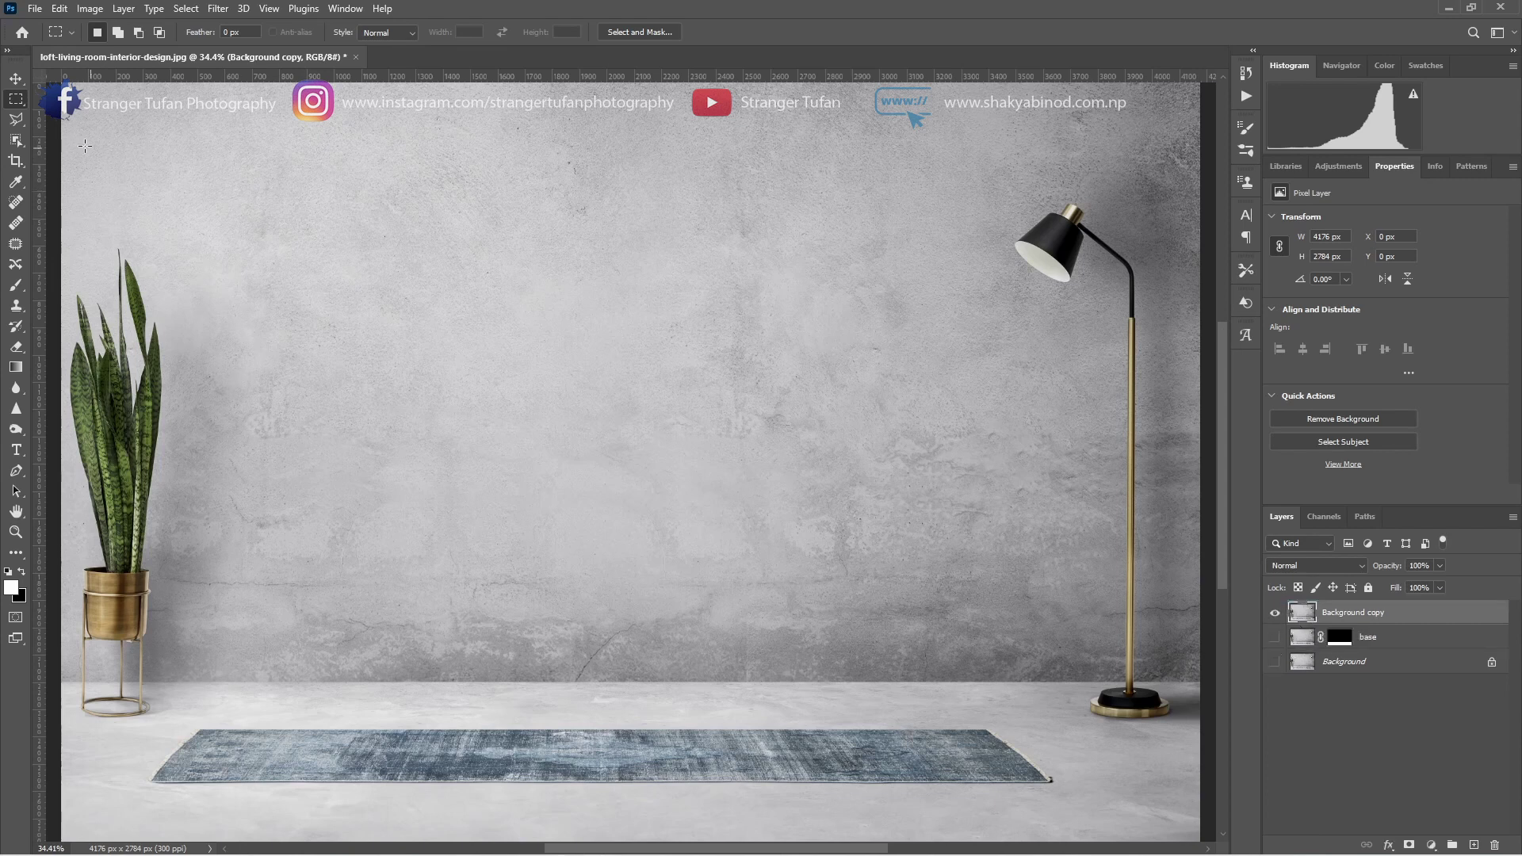
pyautogui.click(16, 140)
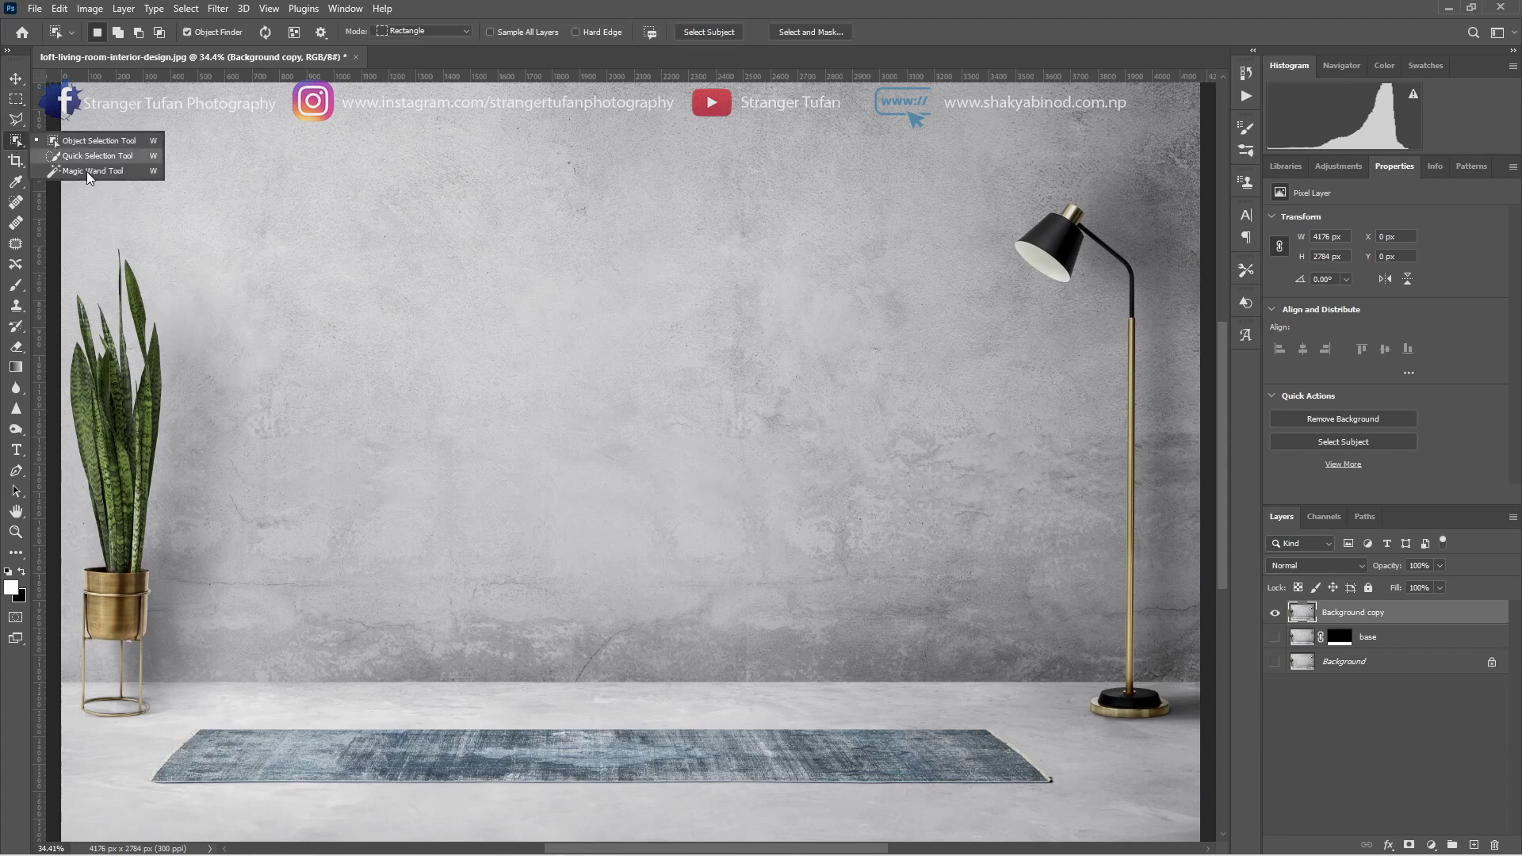
pyautogui.click(89, 176)
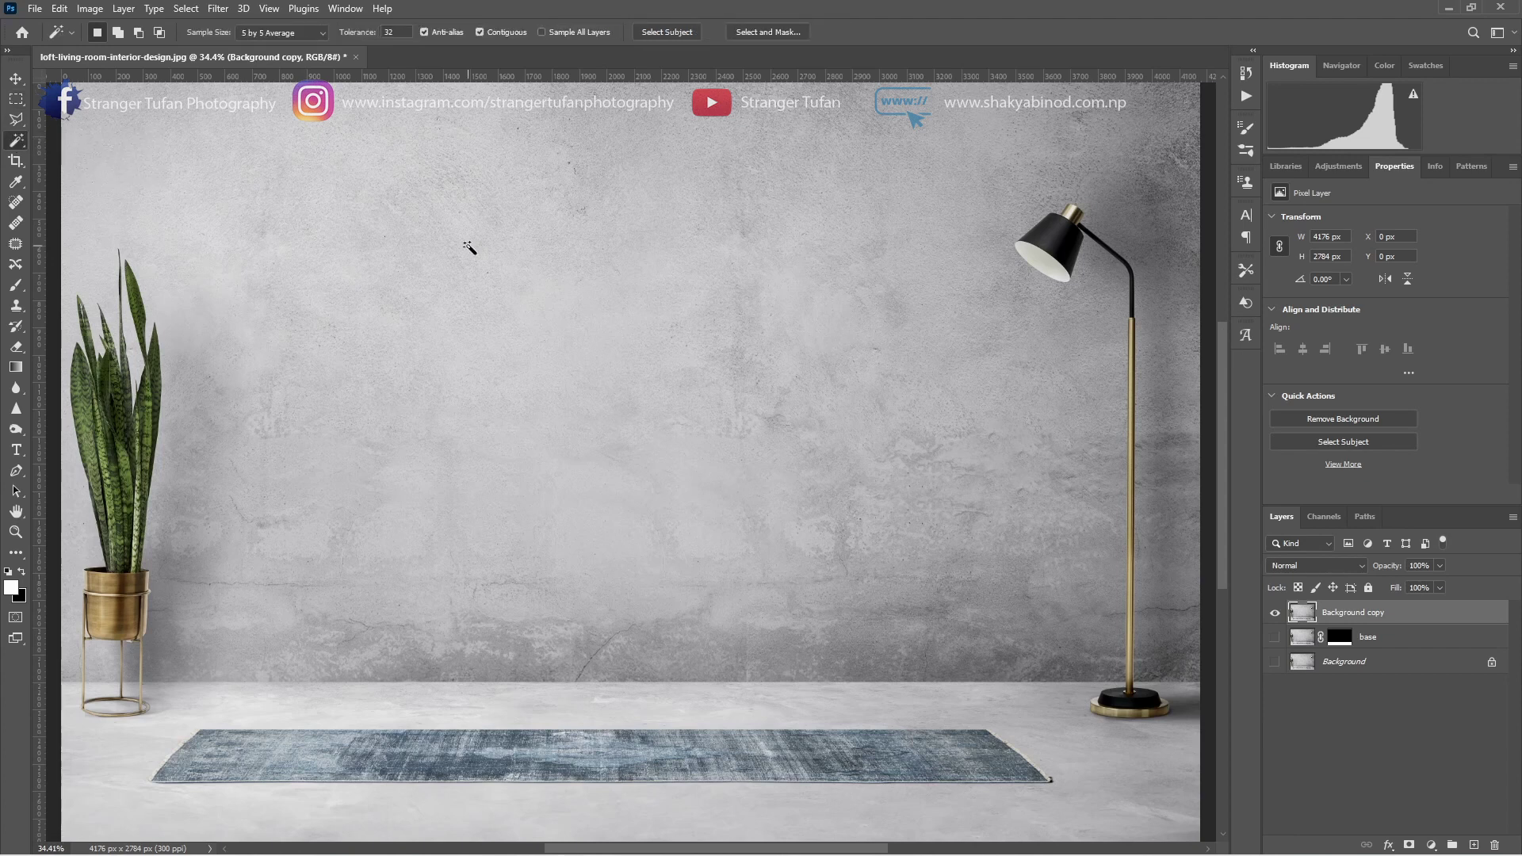
pyautogui.click(928, 466)
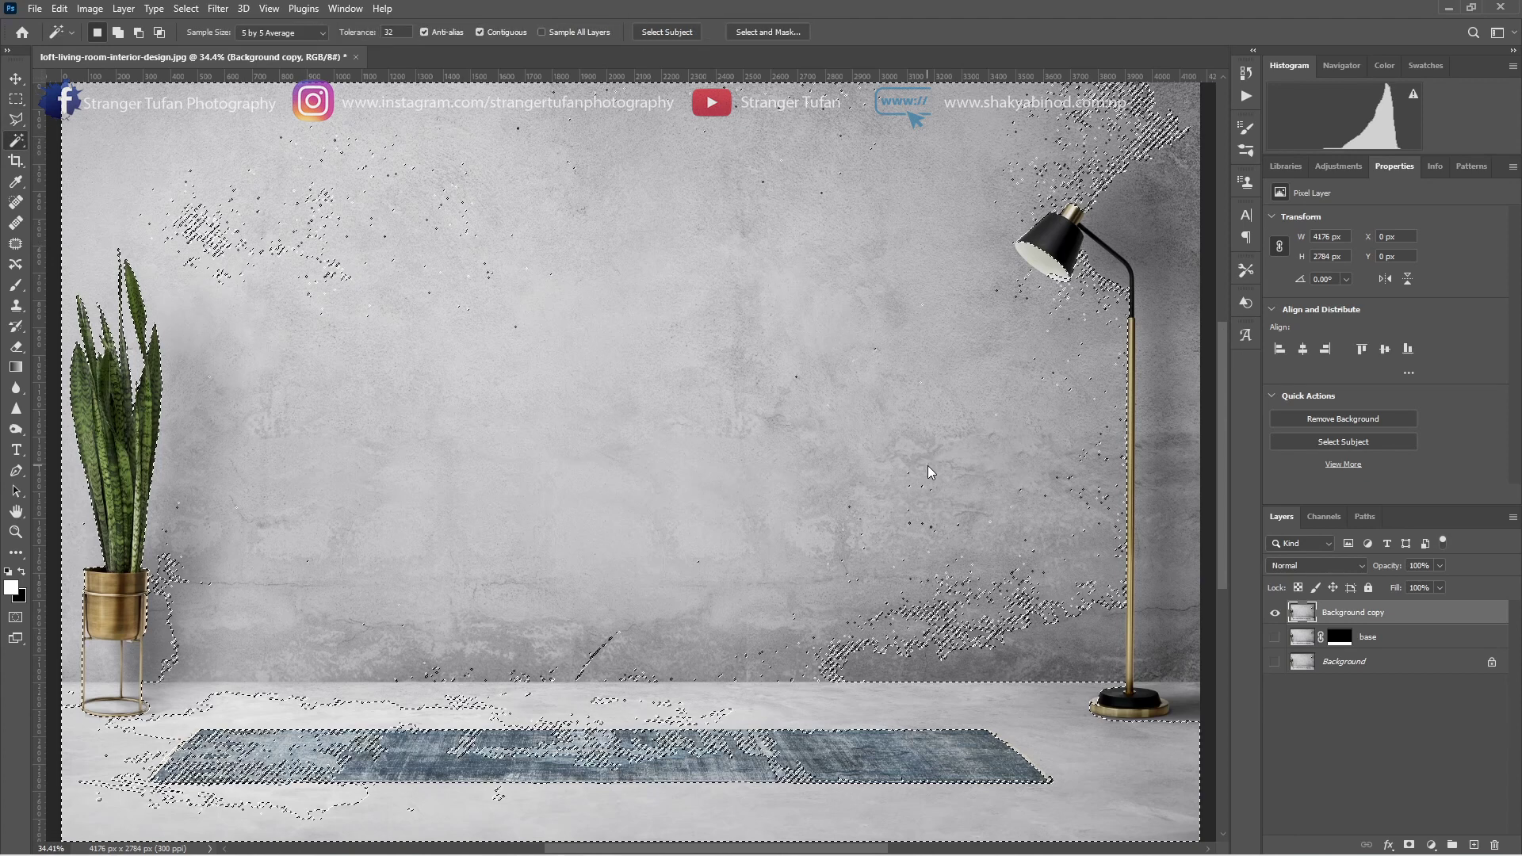
# Step: Add the remaining wall patches to the selection and subtract the lamp shade's inner ellipse
pyautogui.keyDown('shift'); pyautogui.click(1097, 636); pyautogui.keyUp('shift')
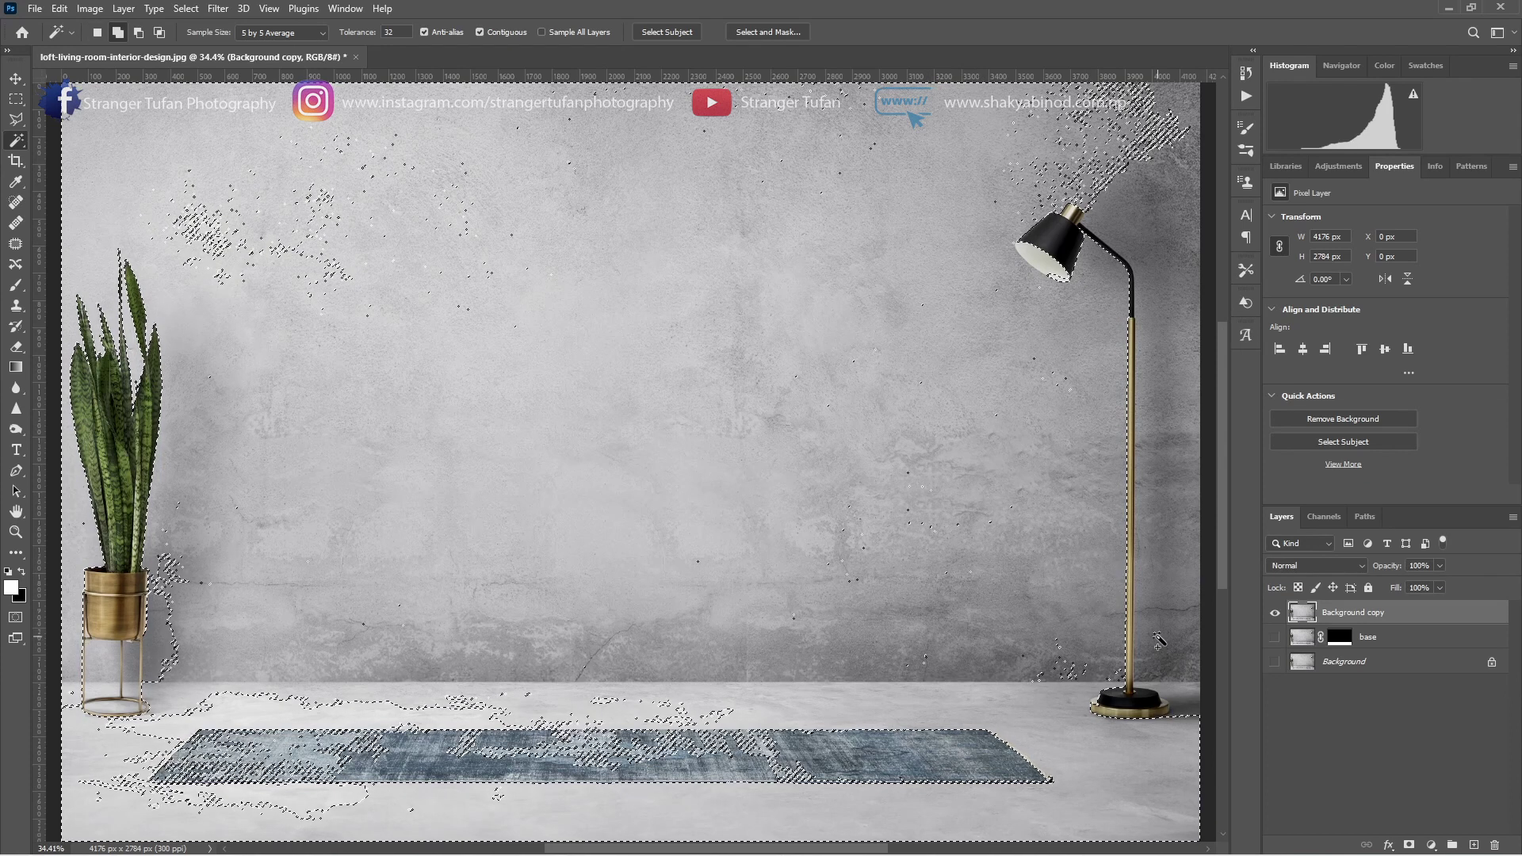
pyautogui.click(1164, 536)
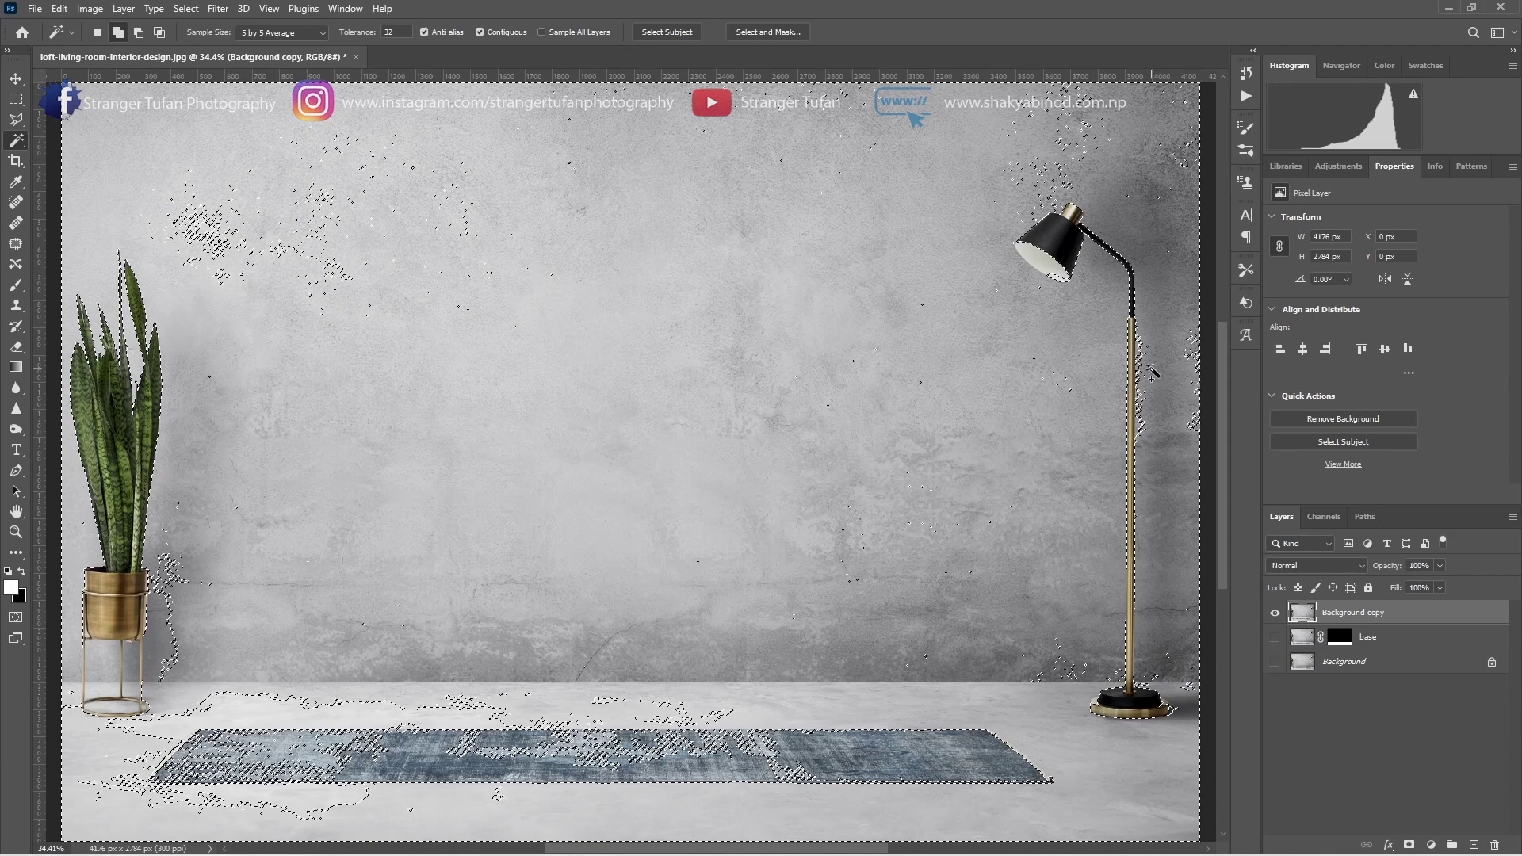
pyautogui.click(1164, 301)
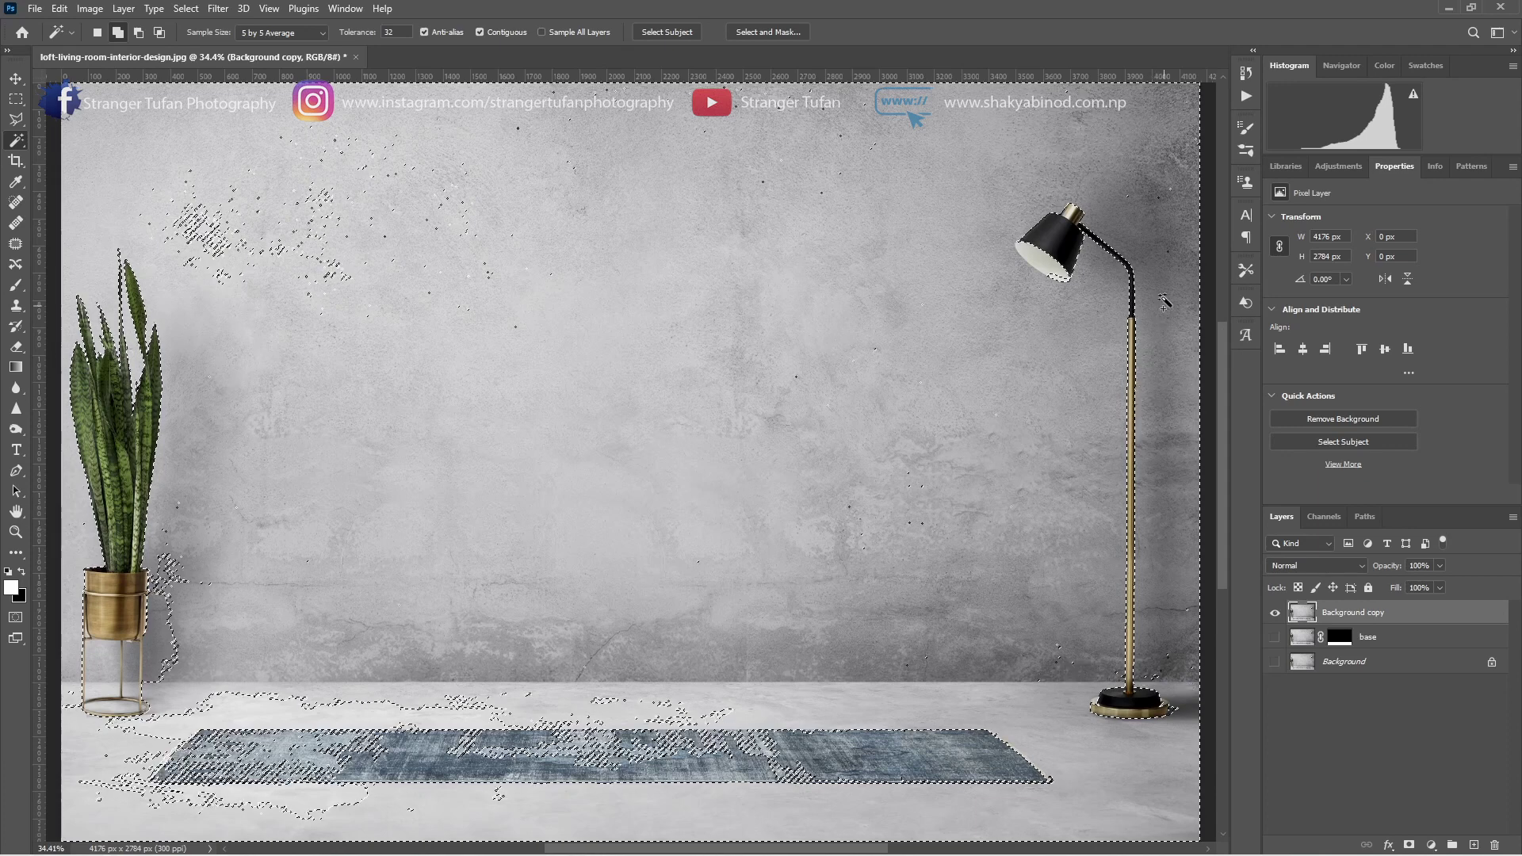
pyautogui.click(1156, 195)
pyautogui.scroll(5, 1076, 284)
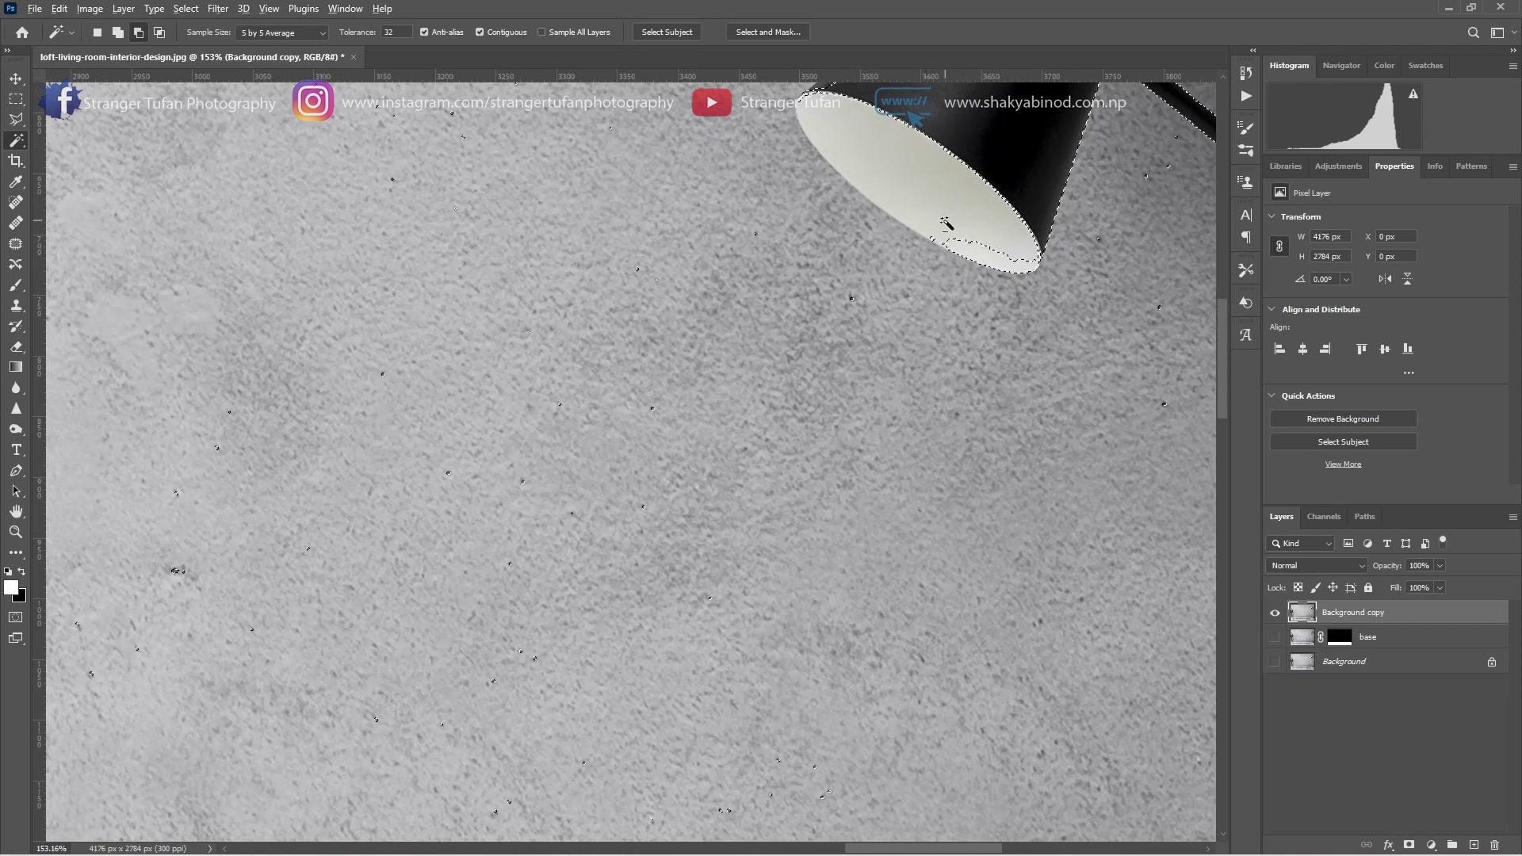
pyautogui.keyDown('alt'); pyautogui.click(963, 234); pyautogui.keyUp('alt')
pyautogui.scroll(3, 970, 250)
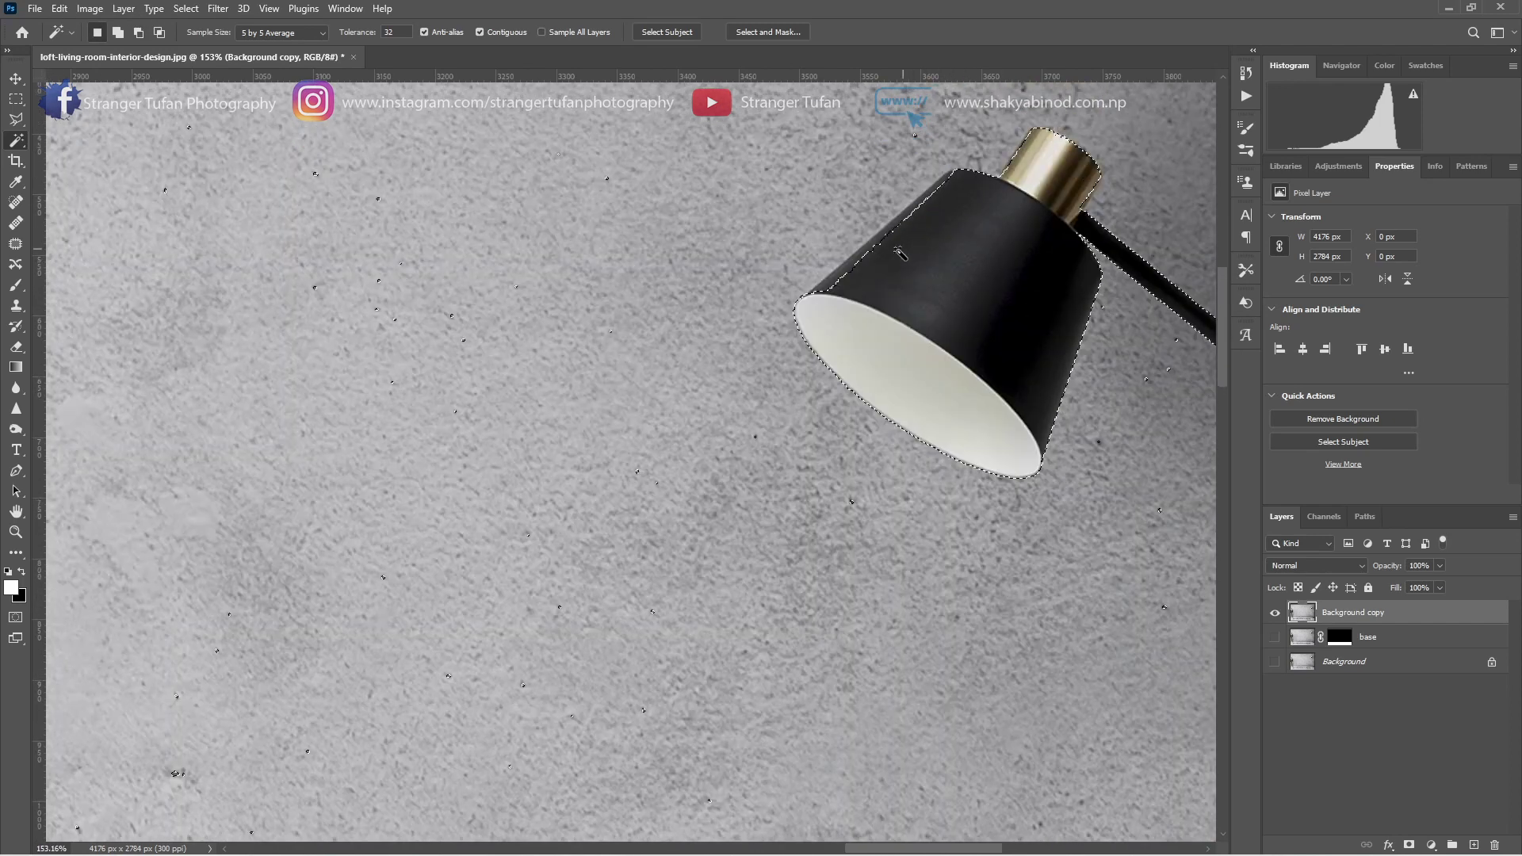
pyautogui.scroll(1, 963, 228)
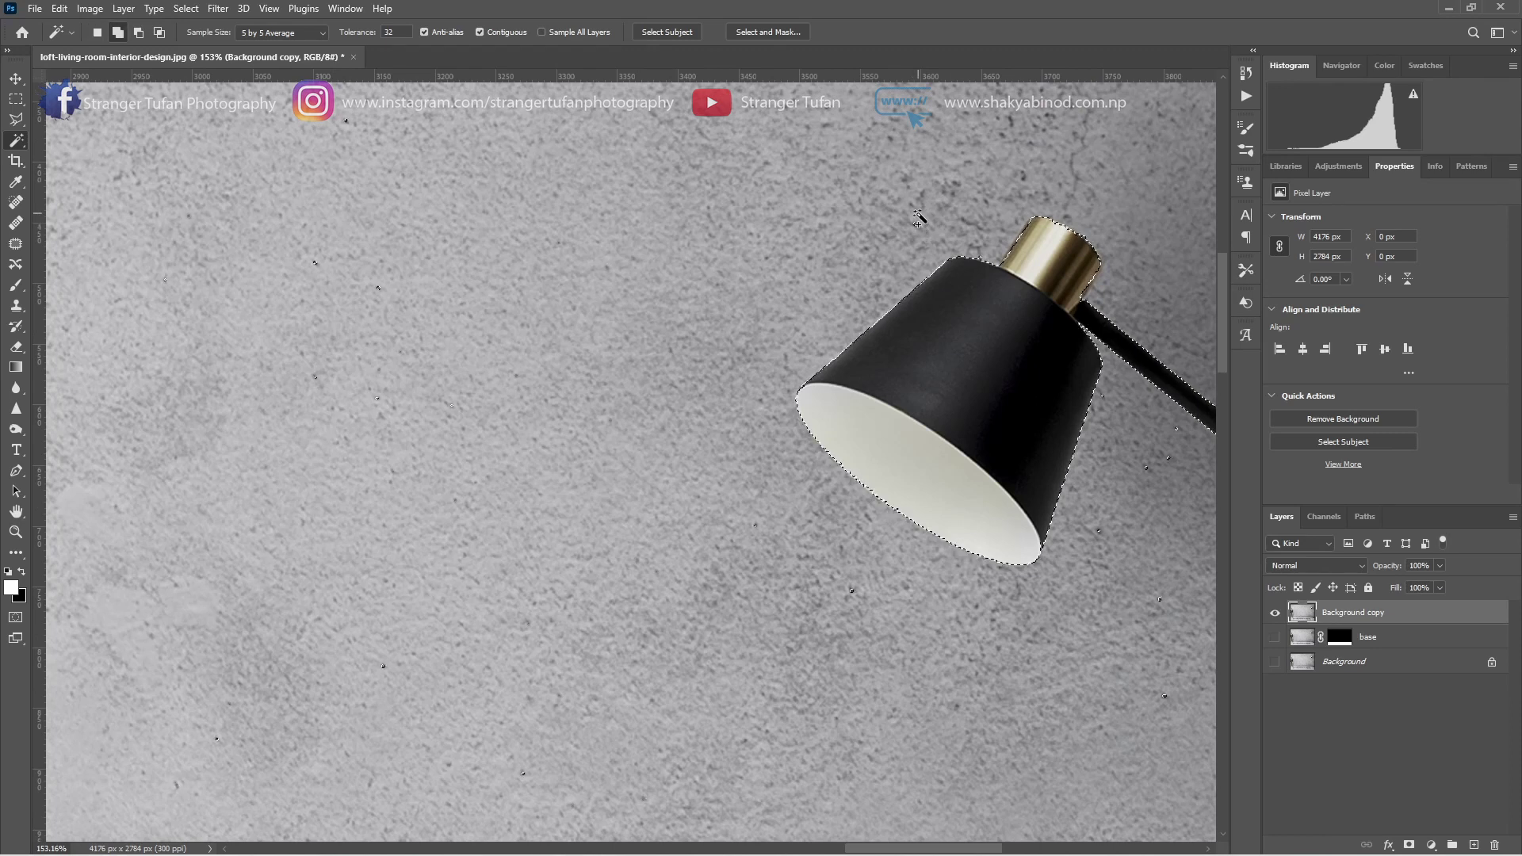
pyautogui.scroll(-5, 918, 218)
pyautogui.scroll(-1, 1030, 260)
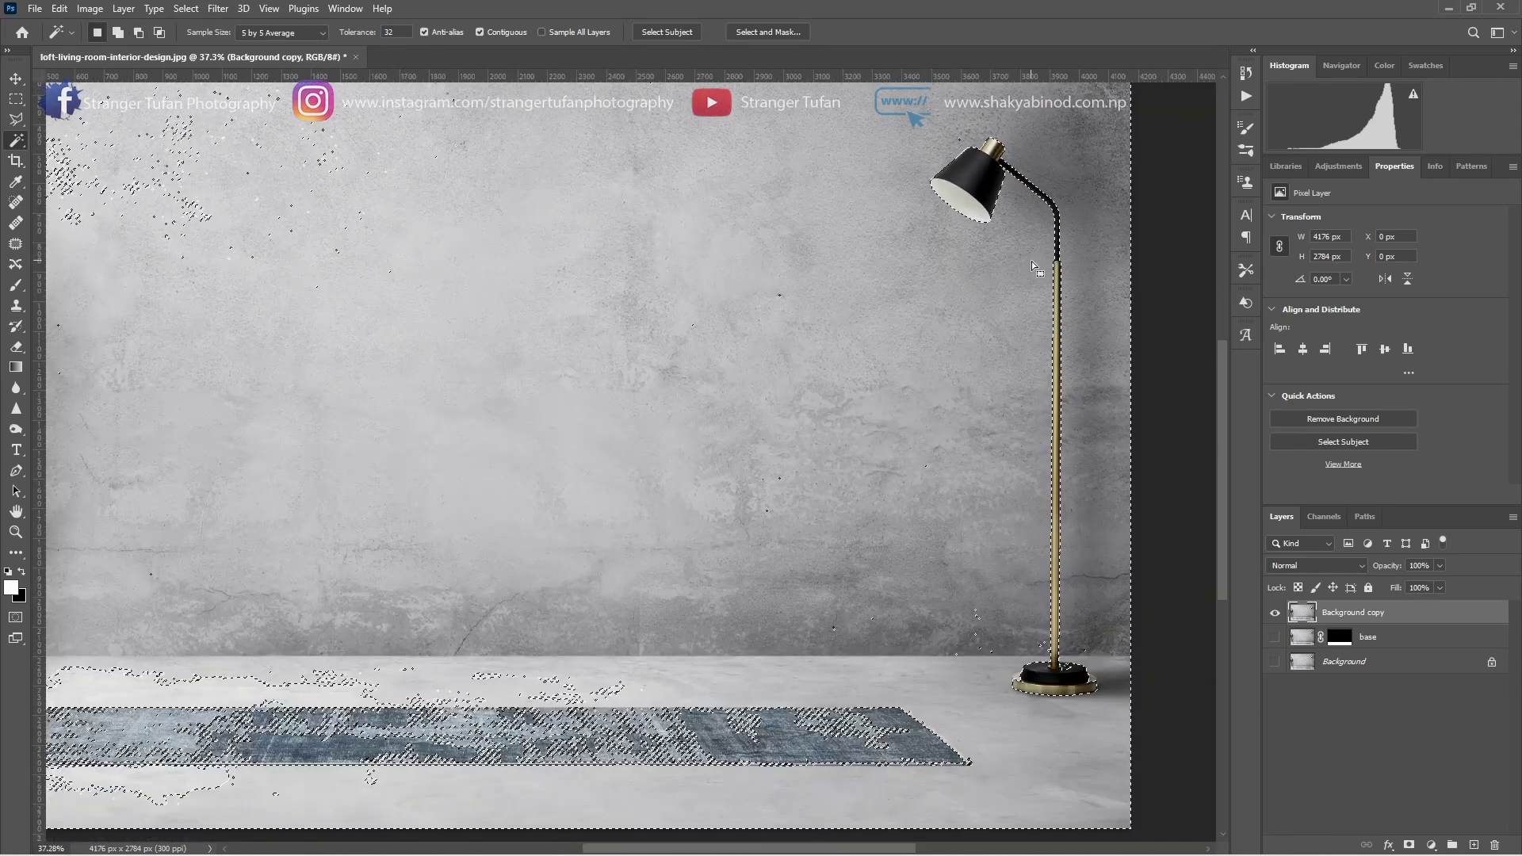
# Step: Mask the top copy with the wall selection, inverted so the wall disappears
pyautogui.click(1411, 844)
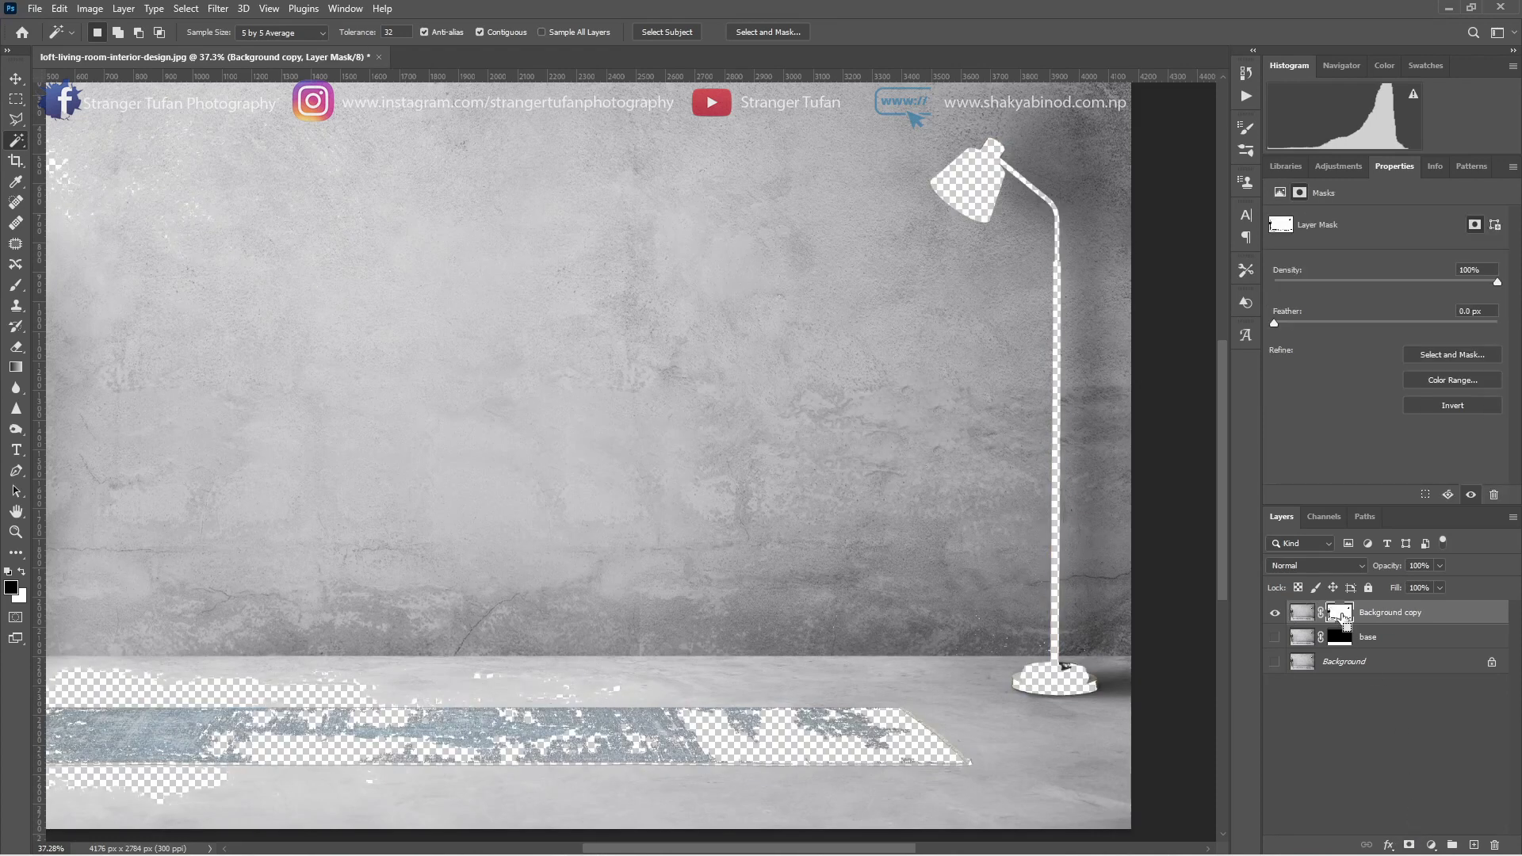
pyautogui.hotkey('ctrl', 'i')
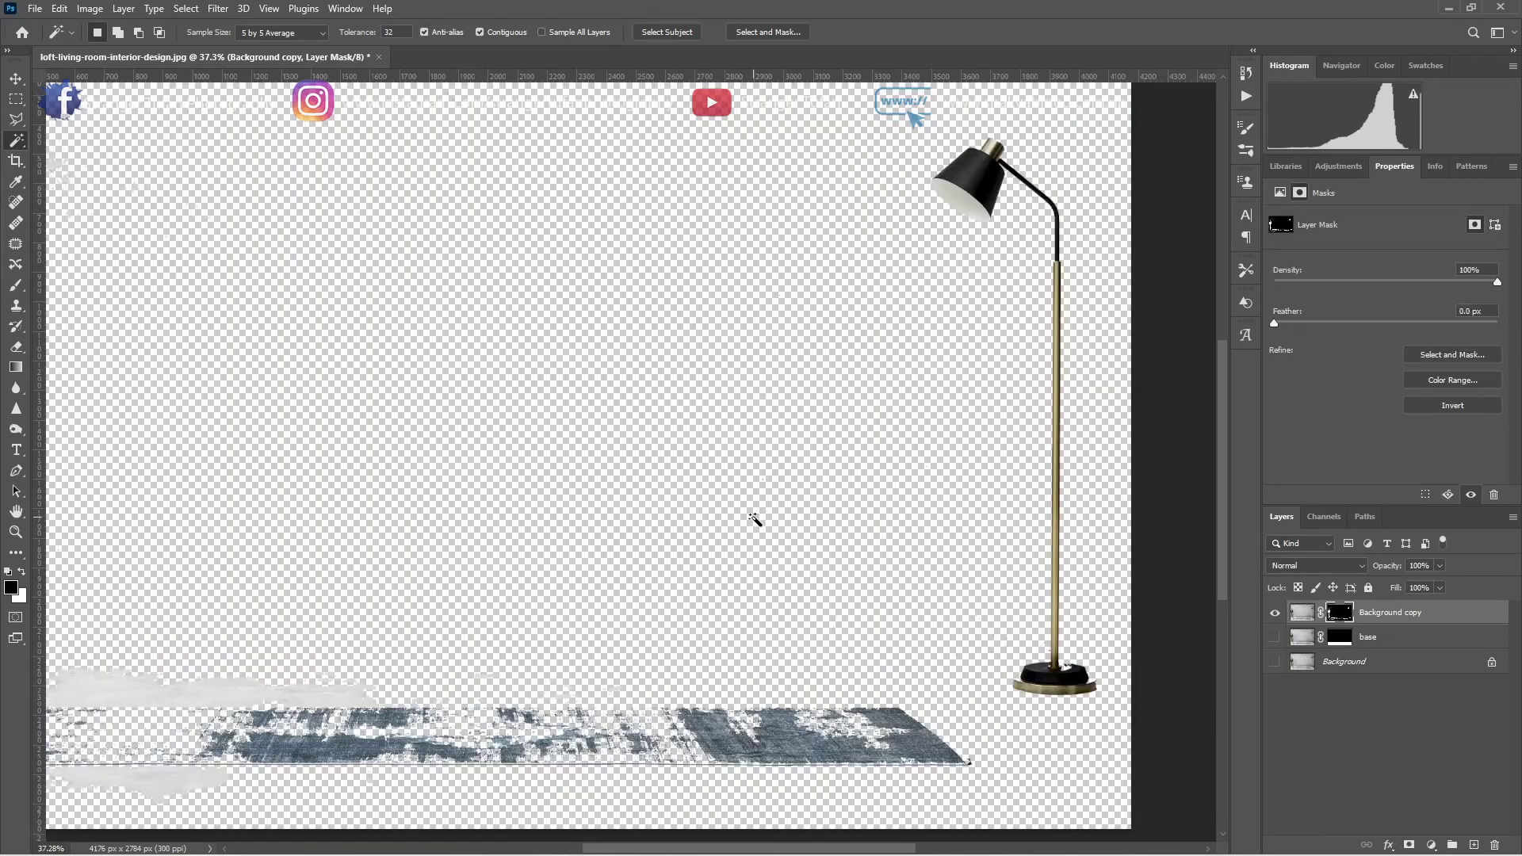
pyautogui.scroll(-1, 756, 524)
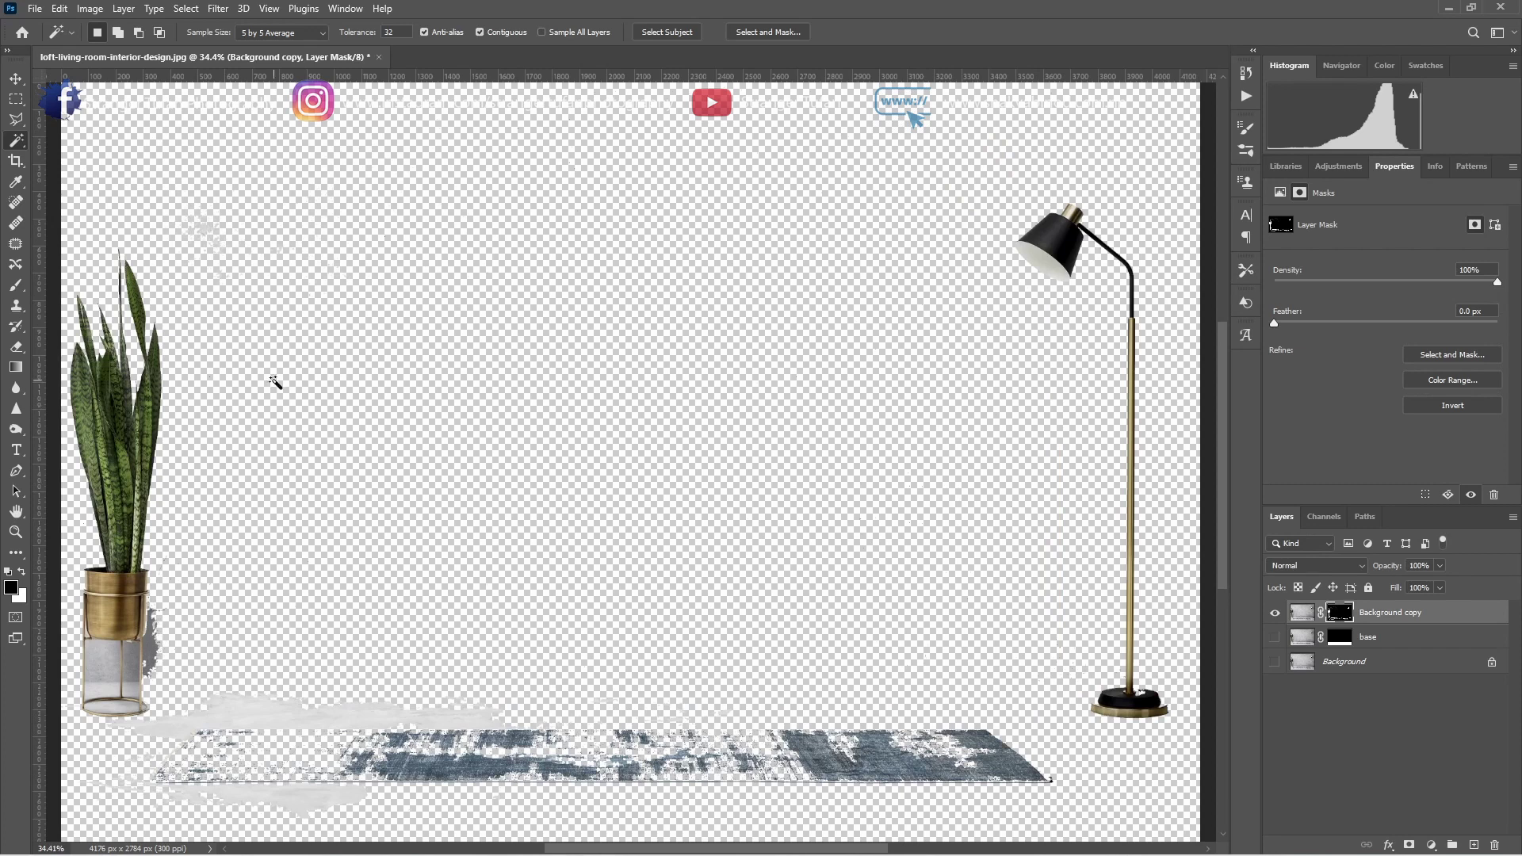
# Step: Paint the rug out of the mask with an enlarged brush
pyautogui.click(16, 285)
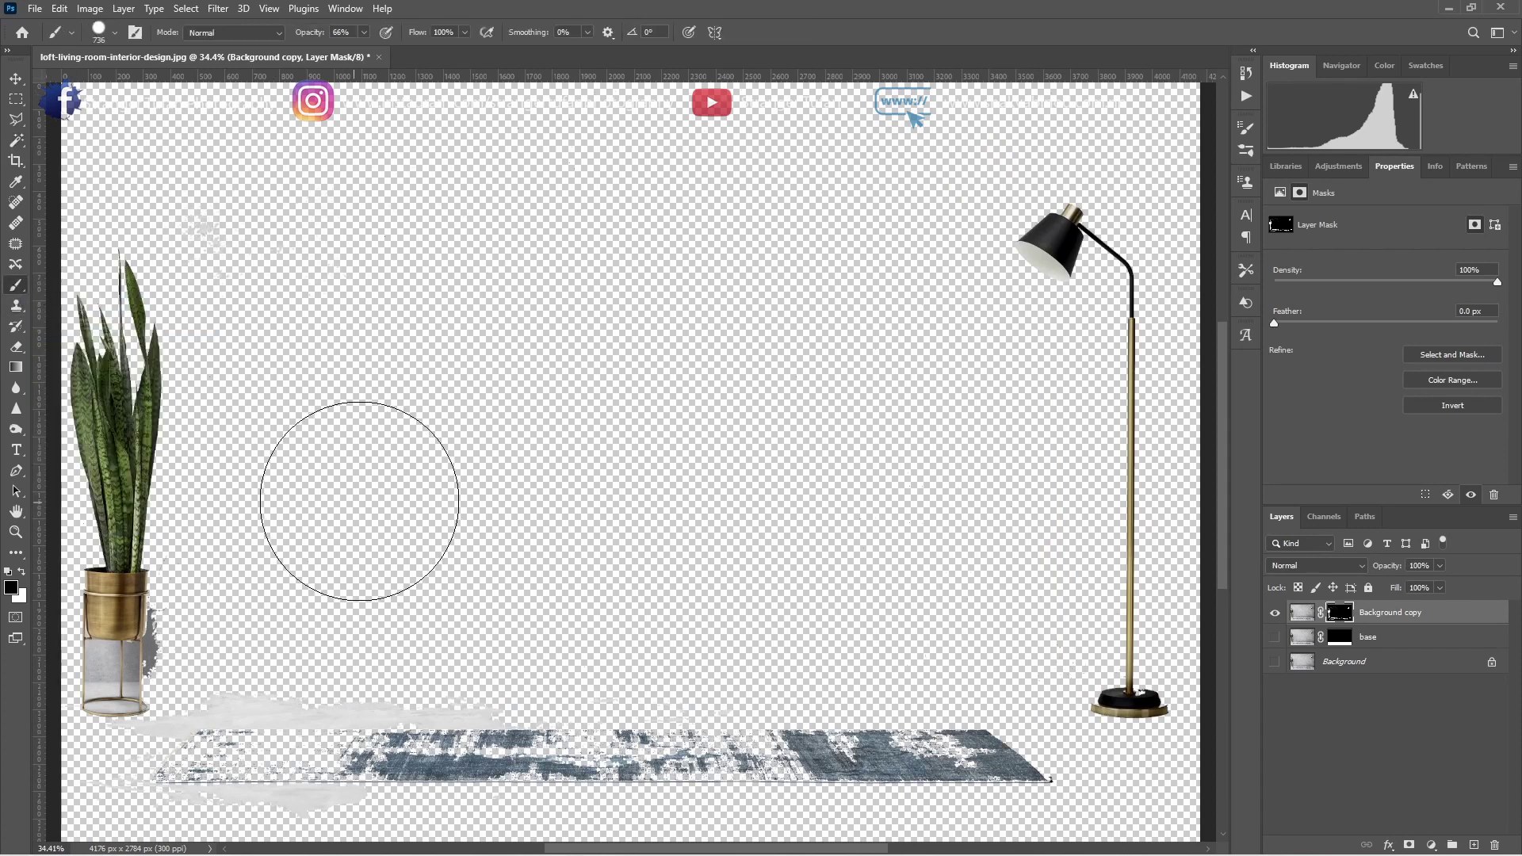
pyautogui.press(']')
pyautogui.press(']')
pyautogui.press(']')
pyautogui.press(']')
pyautogui.scroll(-2, 824, 713)
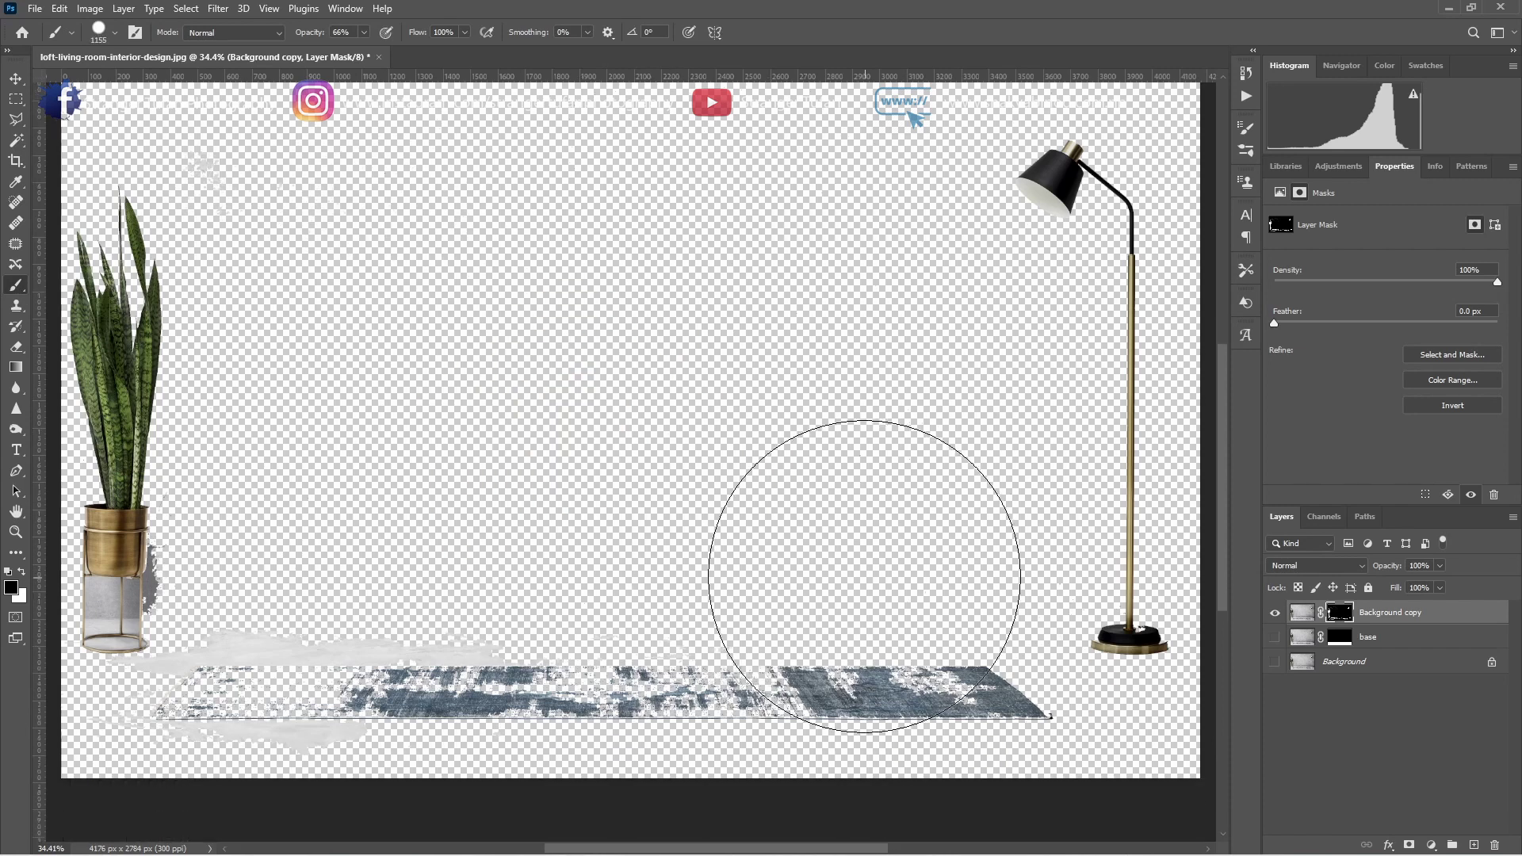
pyautogui.click(933, 668)
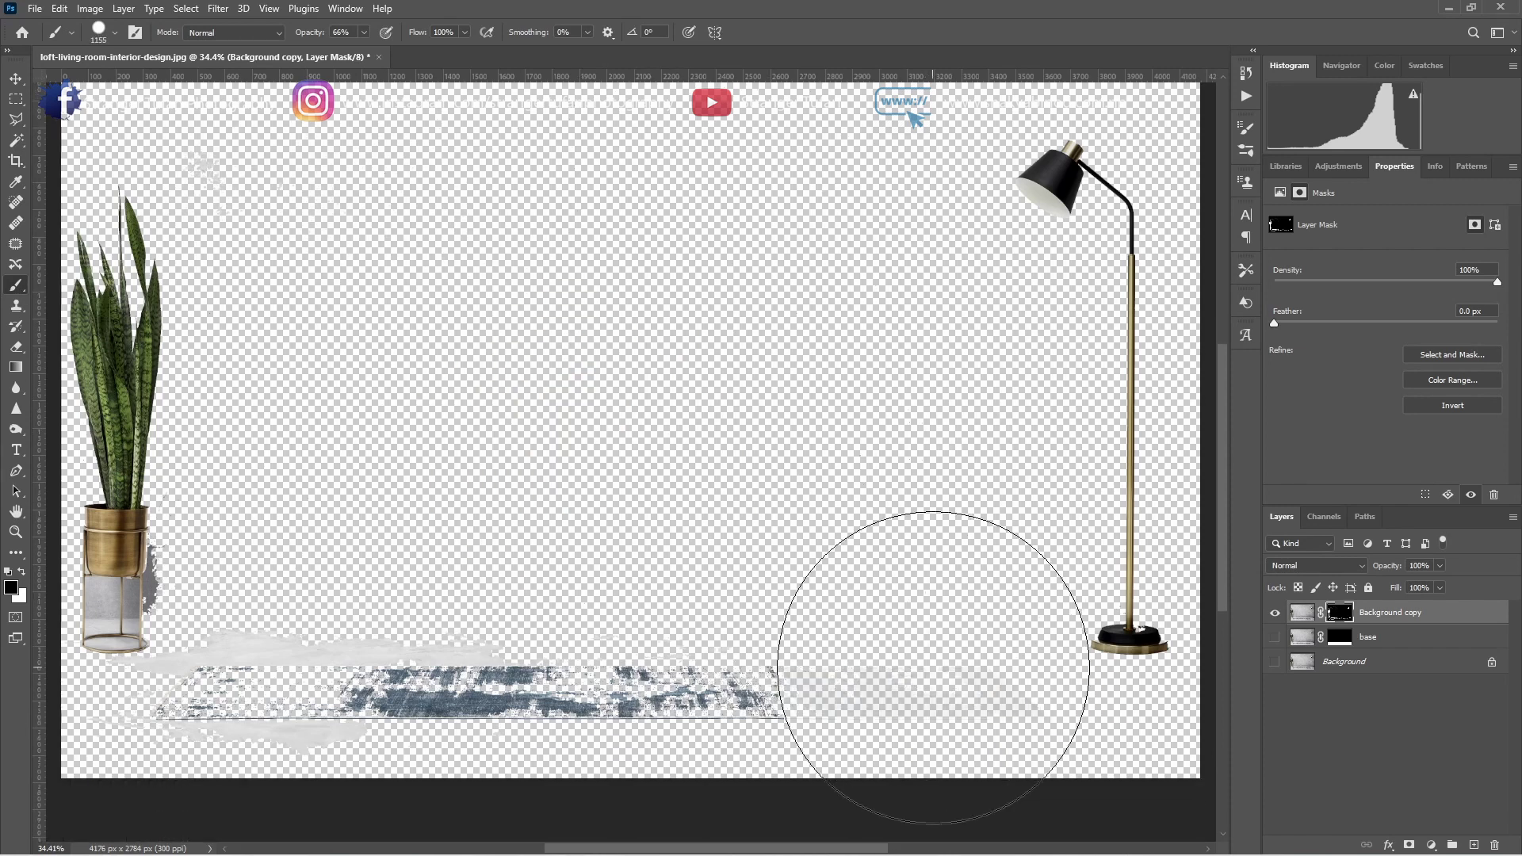
pyautogui.moveTo(911, 653); pyautogui.dragTo(476, 666)
pyautogui.moveTo(666, 692)
pyautogui.mouseDown()
pyautogui.moveTo(504, 647)
pyautogui.moveTo(408, 646)
pyautogui.mouseUp()
pyautogui.scroll(-2, 357, 545)
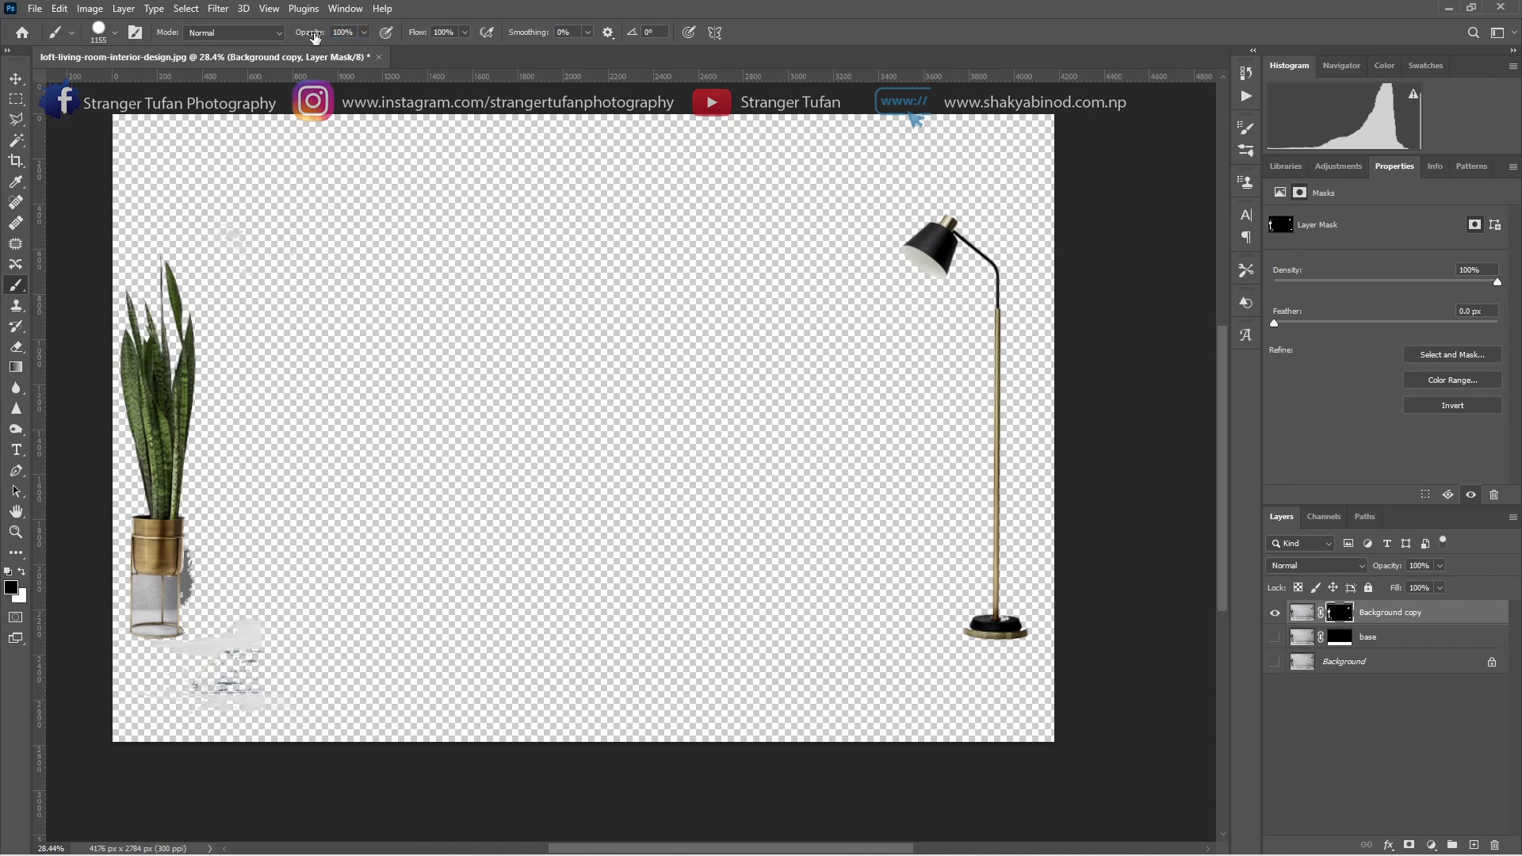
# Step: Paint the plant and pot out of the mask and show the base layer
pyautogui.moveTo(187, 272); pyautogui.dragTo(170, 595)
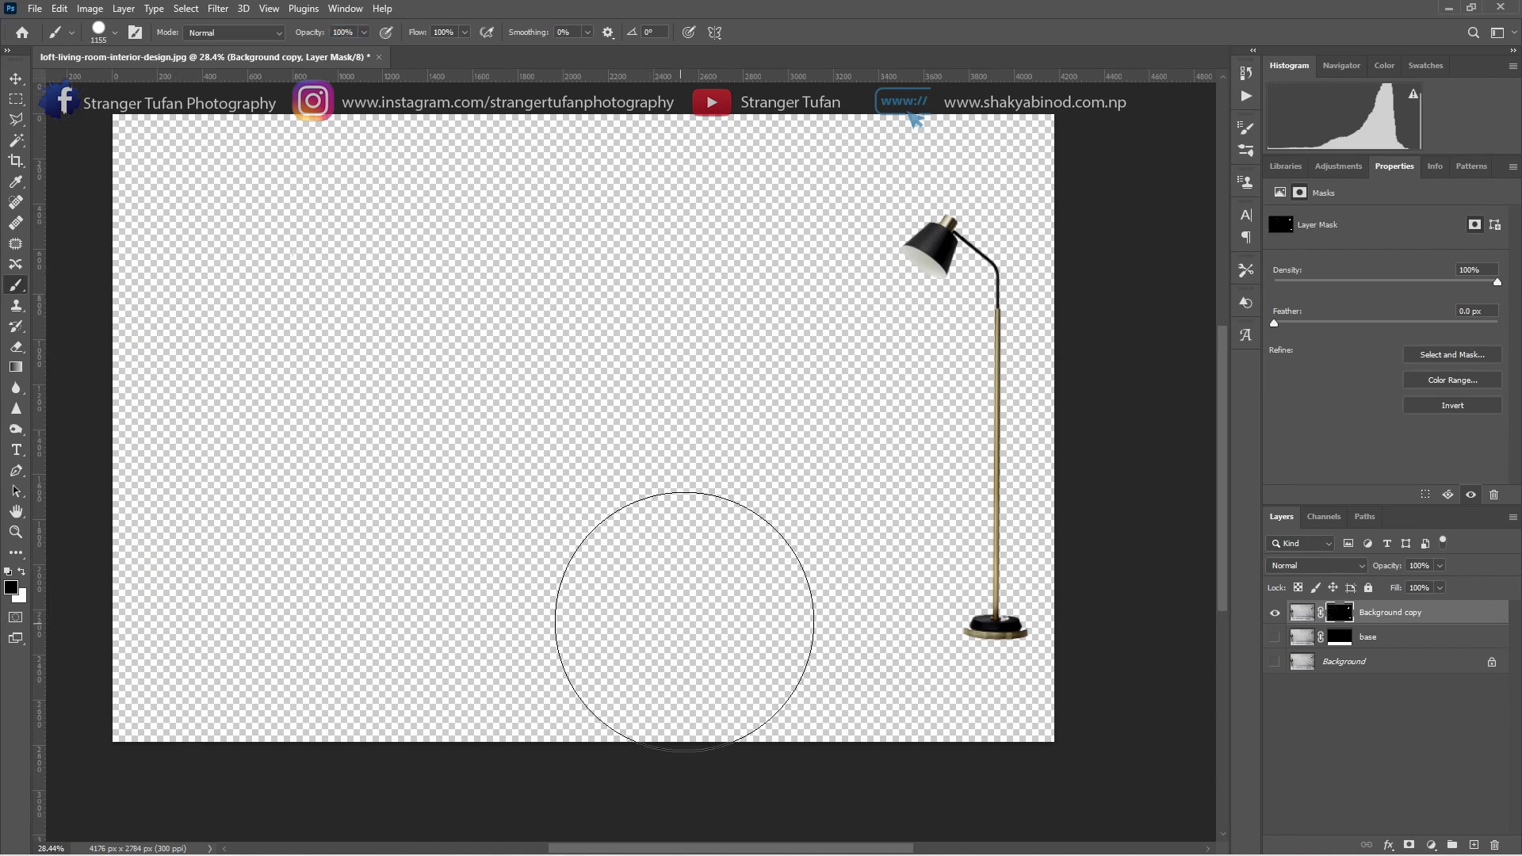
pyautogui.scroll(2, 409, 308)
pyautogui.scroll(1, 439, 317)
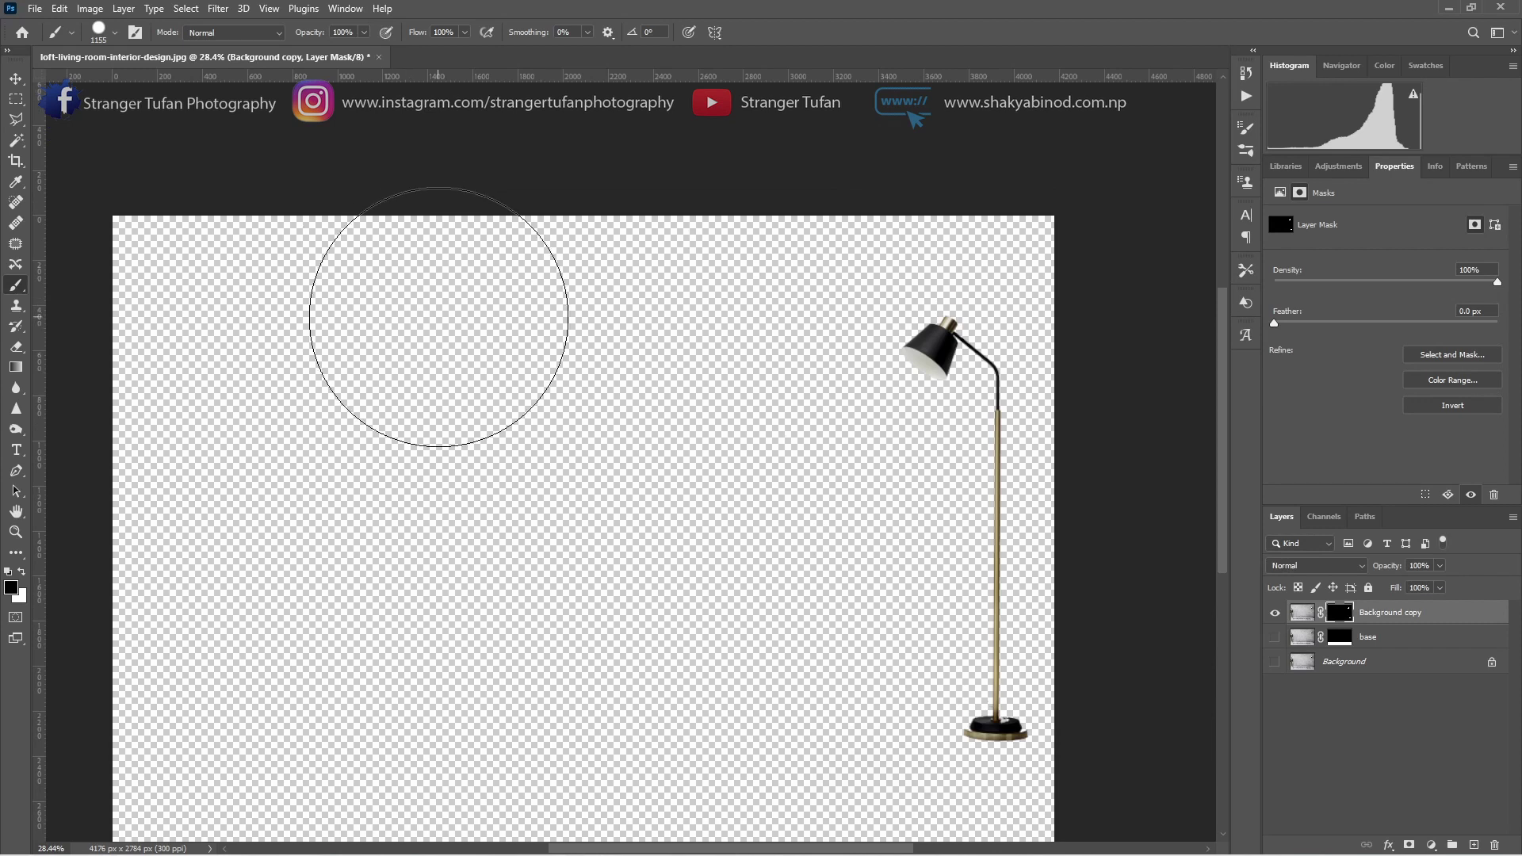
pyautogui.scroll(-2, 724, 330)
pyautogui.scroll(3, 738, 341)
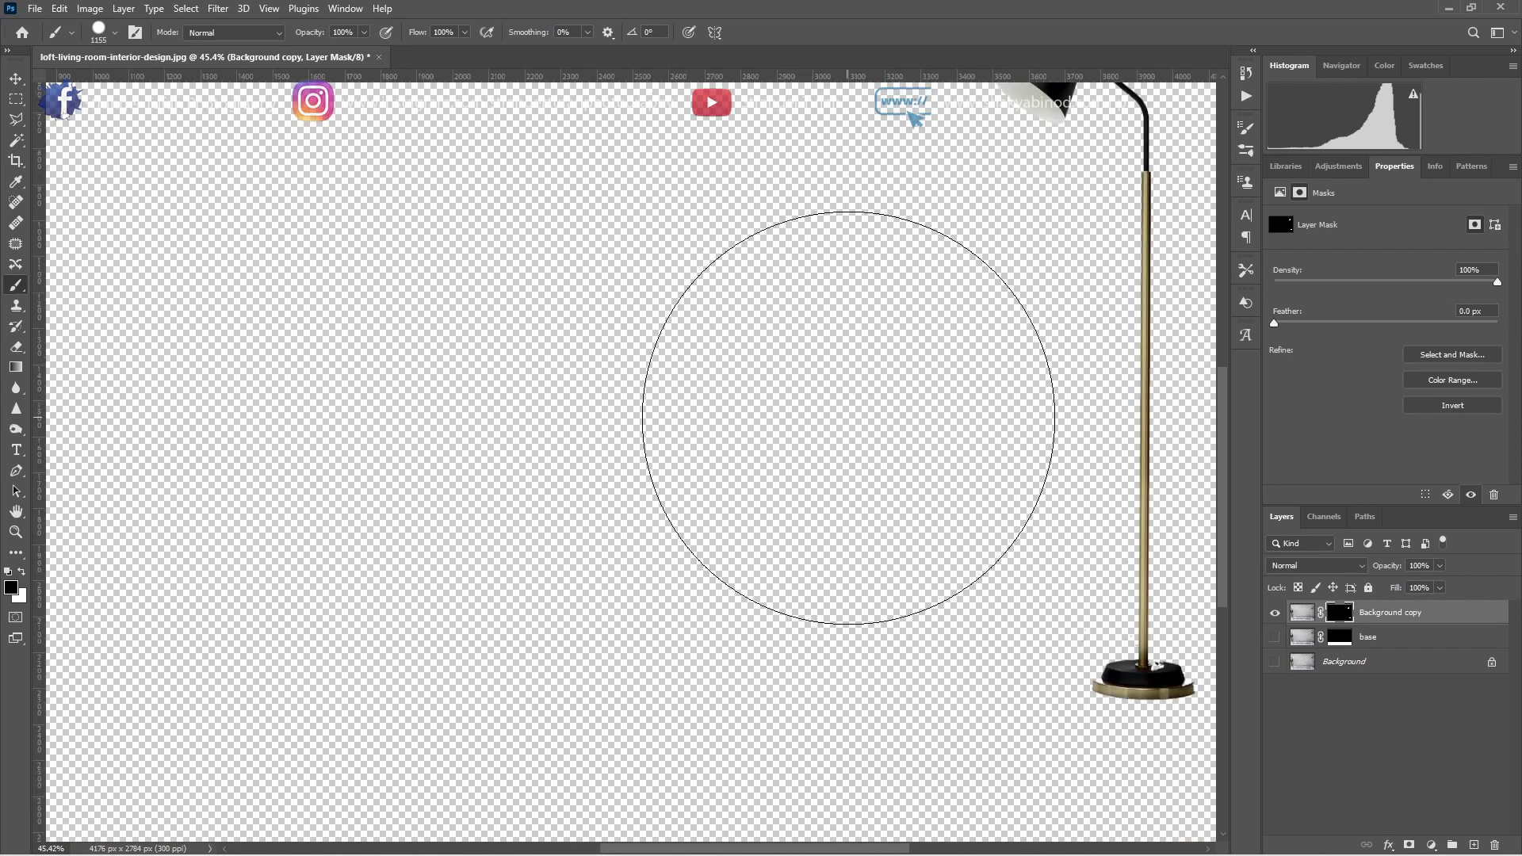
pyautogui.scroll(-1, 848, 418)
pyautogui.scroll(-1, 782, 397)
pyautogui.scroll(-1, 785, 367)
pyautogui.scroll(-1, 782, 373)
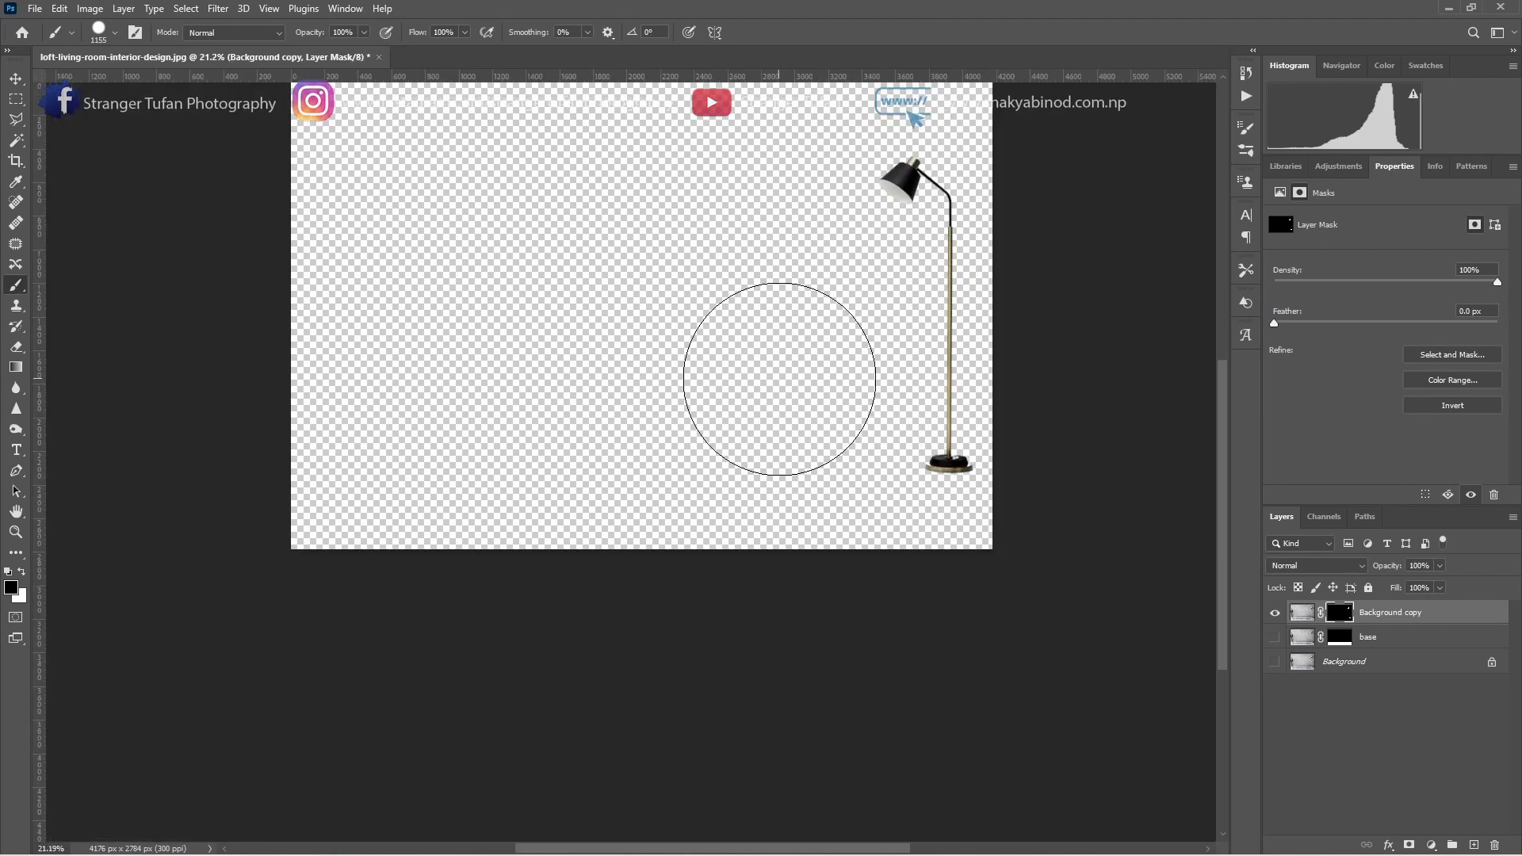
pyautogui.scroll(-1, 831, 515)
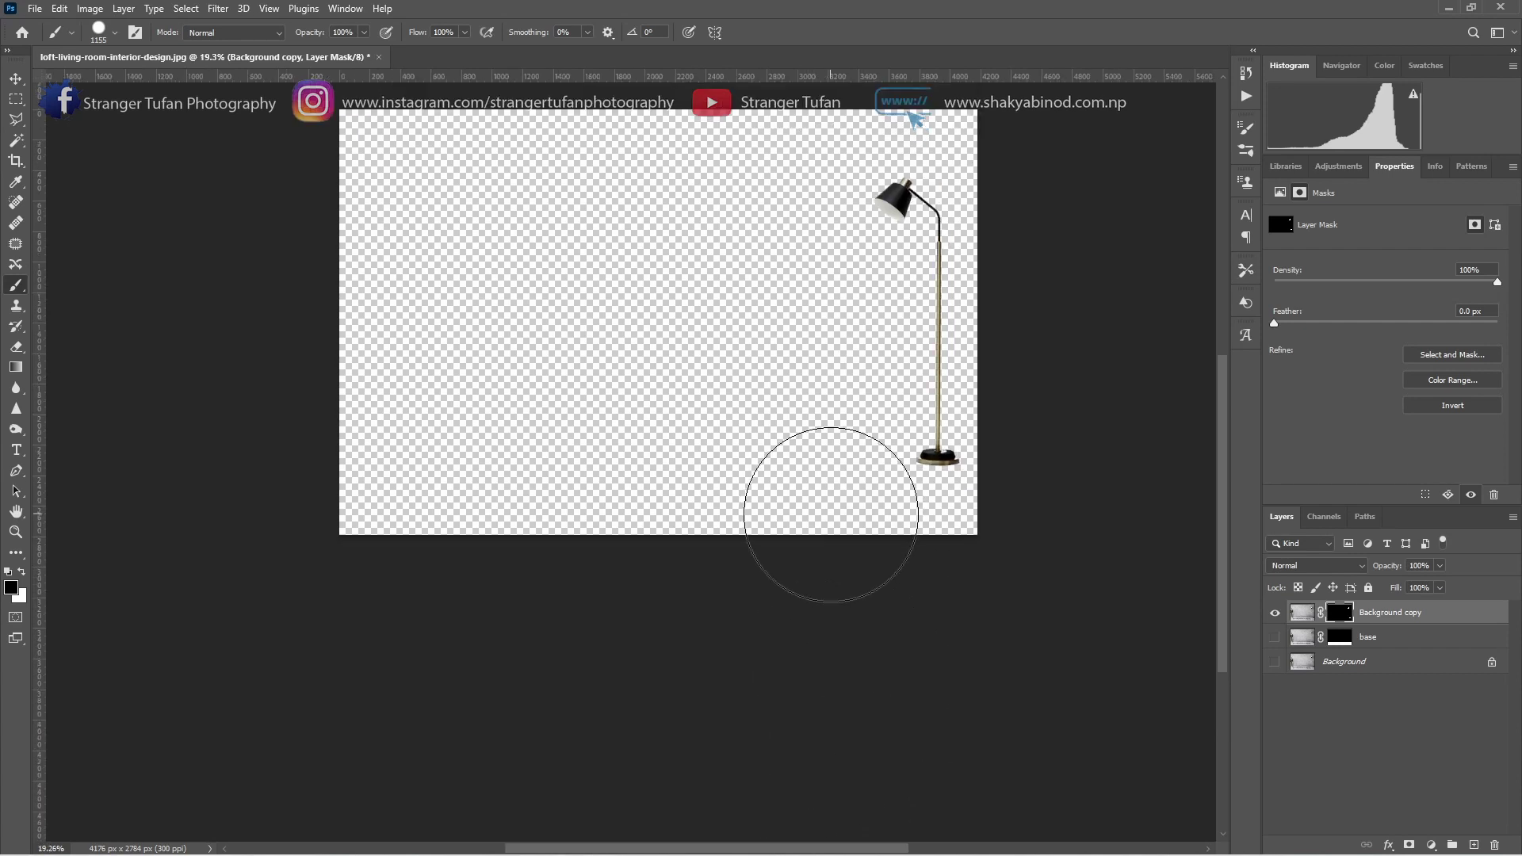
pyautogui.click(1275, 638)
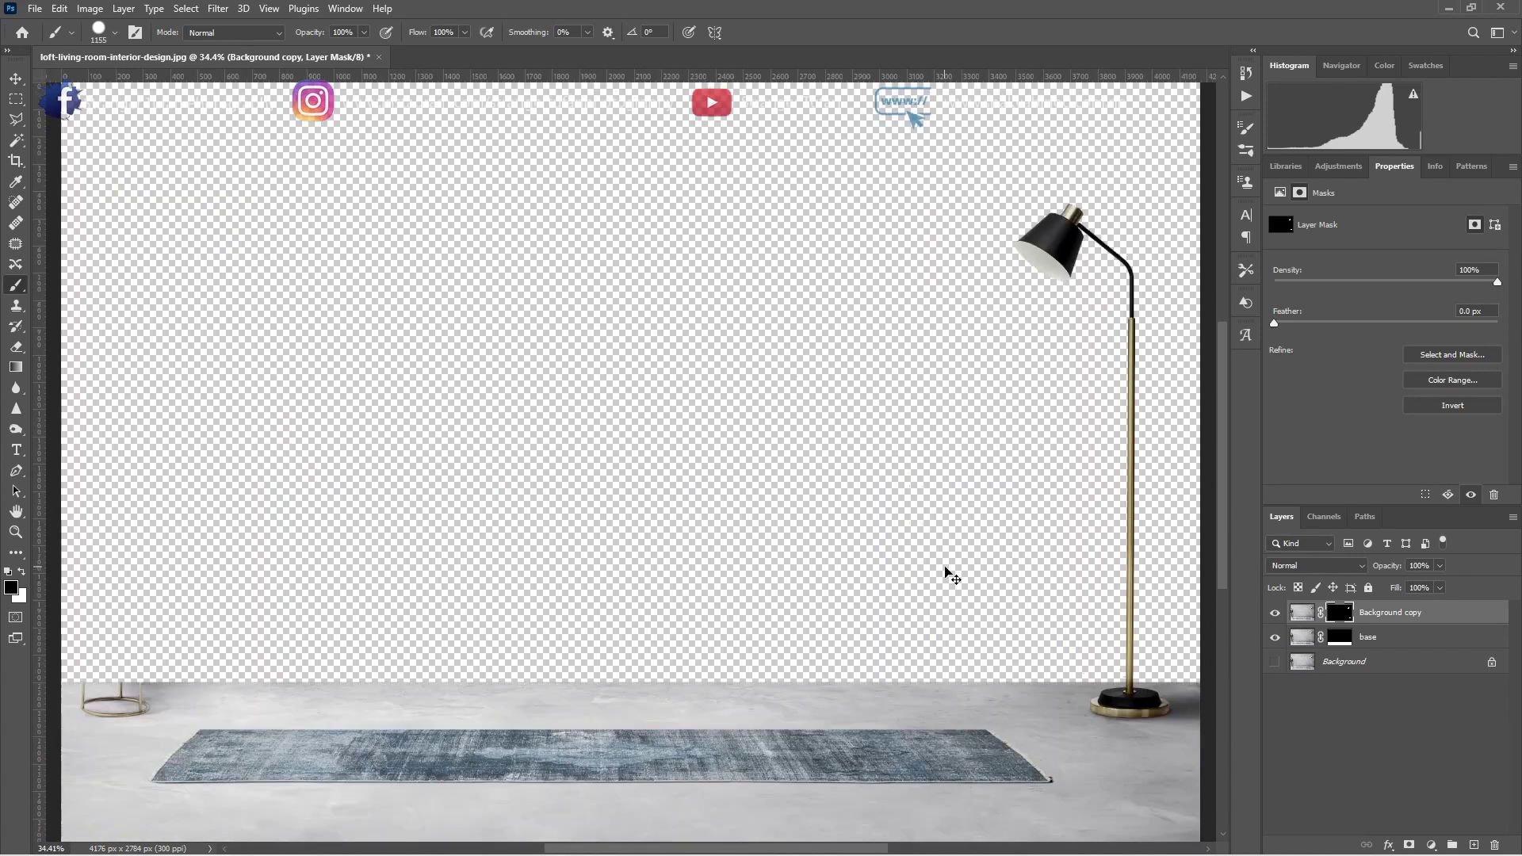
# Step: Duplicate Background to the top of the stack and rename the masked copy 'lamp'
pyautogui.click(1384, 664)
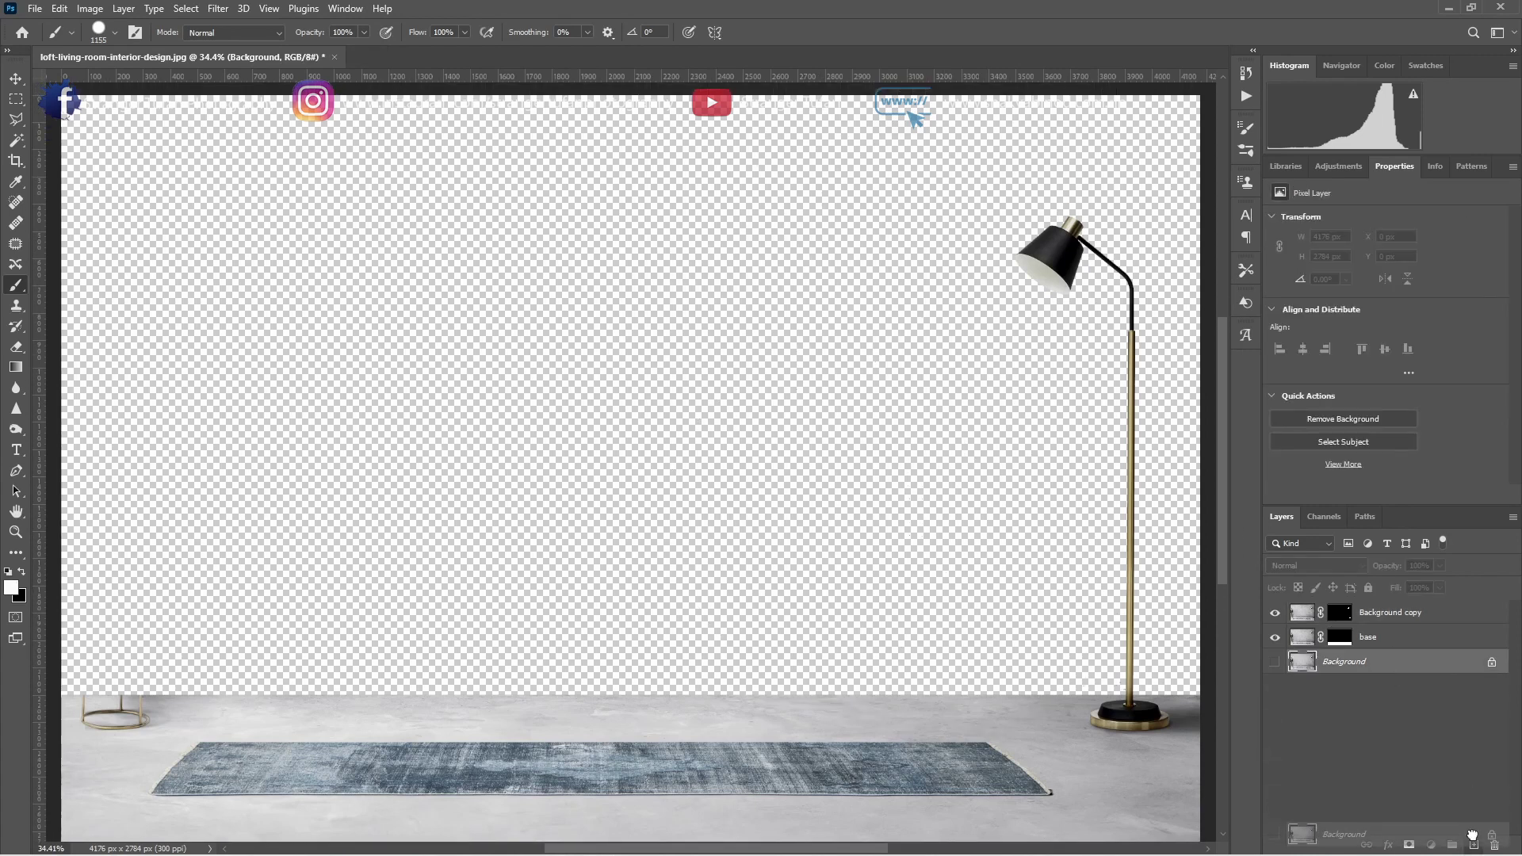
pyautogui.hotkey('ctrl', 'j')
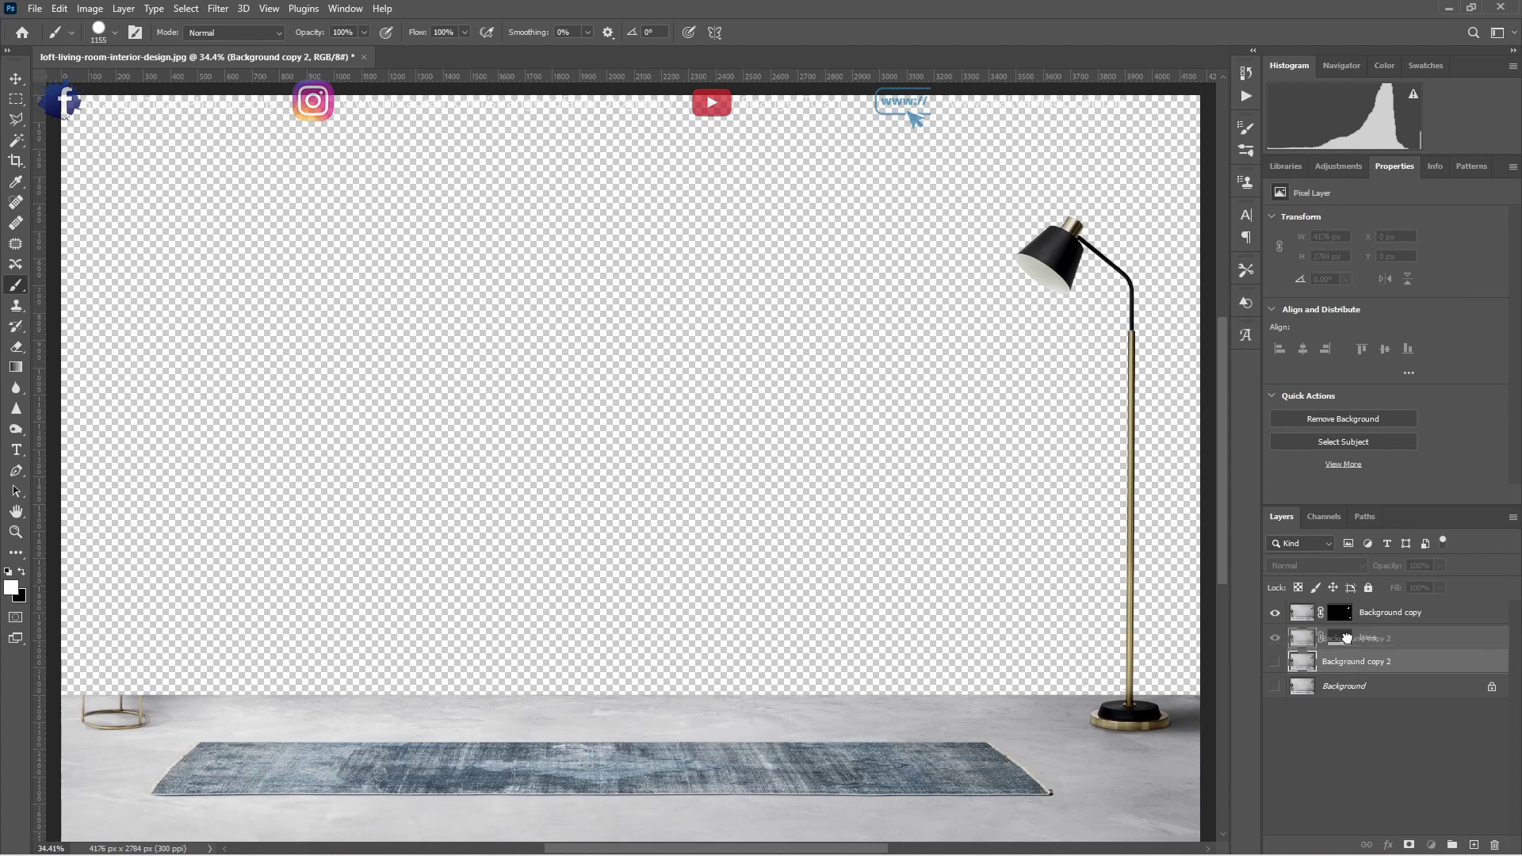
pyautogui.moveTo(1352, 666); pyautogui.dragTo(1365, 631)
pyautogui.click(1385, 639)
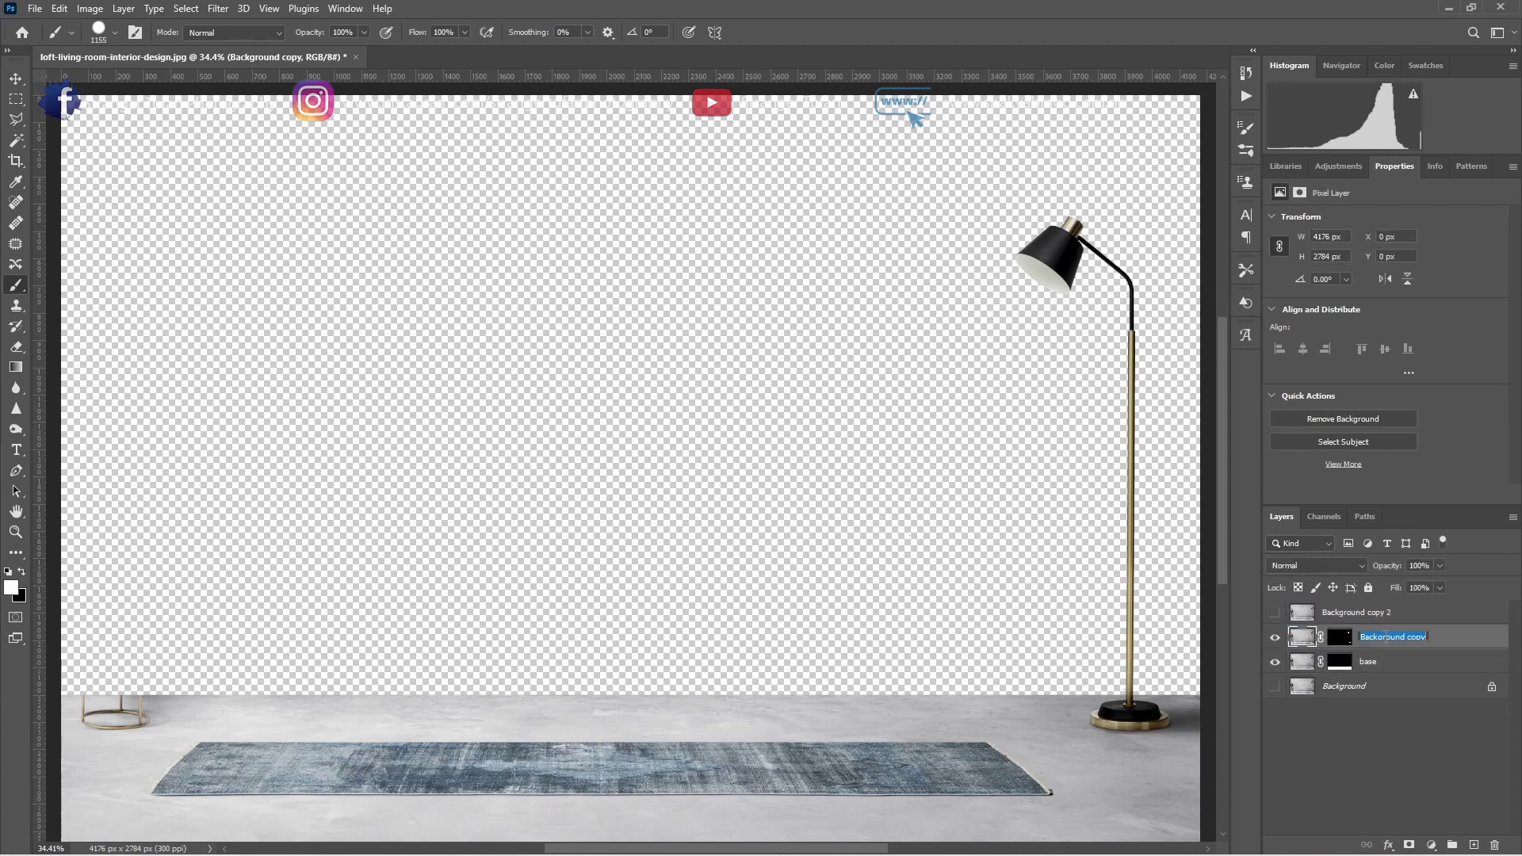
pyautogui.doubleClick(1385, 638)
pyautogui.write('lamp')
pyautogui.press('Return')
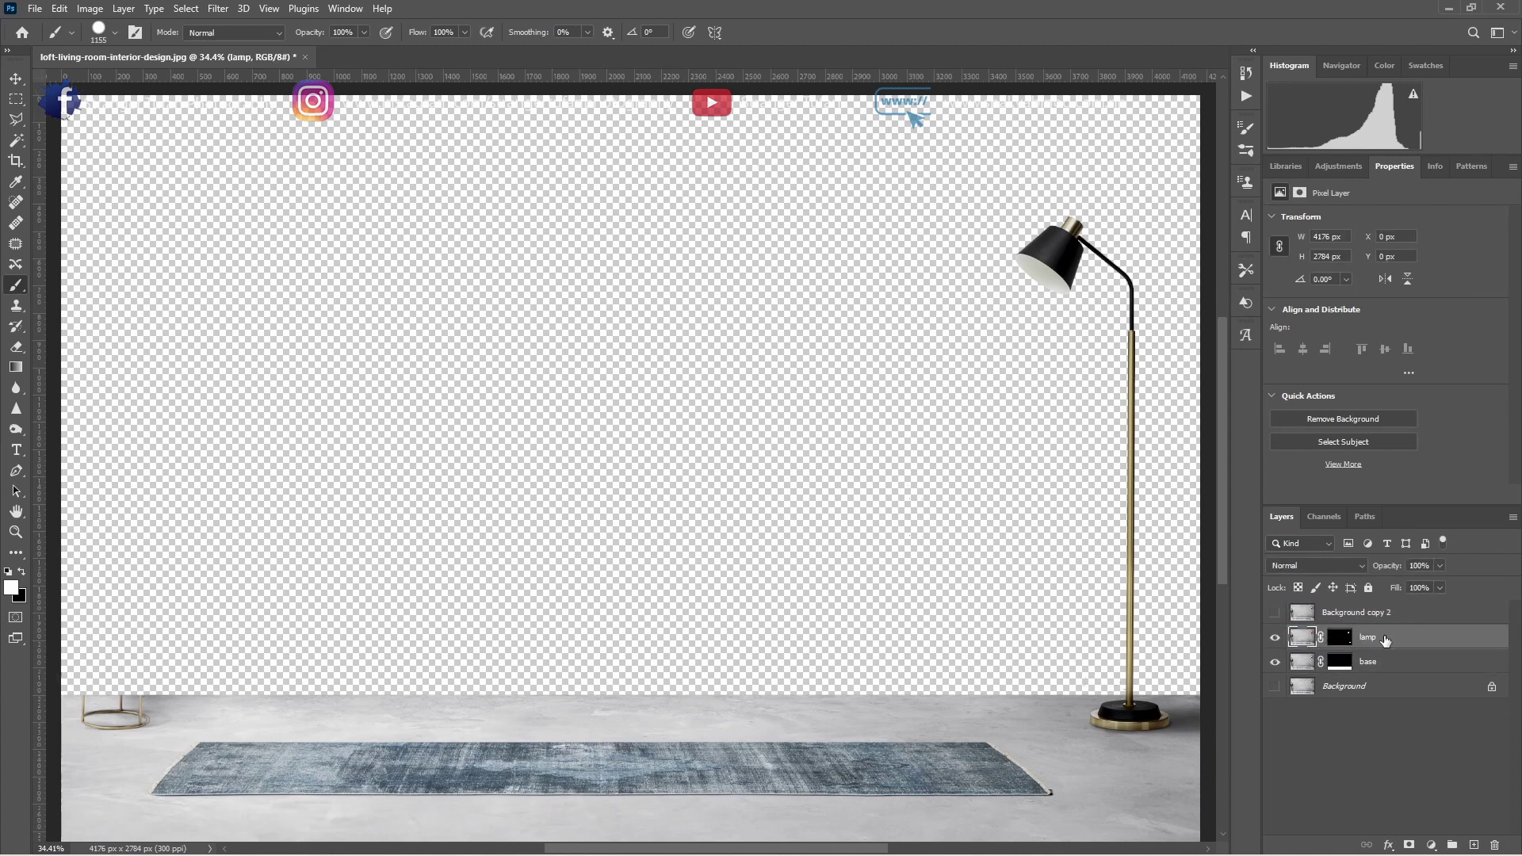
# Step: Make the top photo copy visible and rename it 'plant'
pyautogui.click(1275, 615)
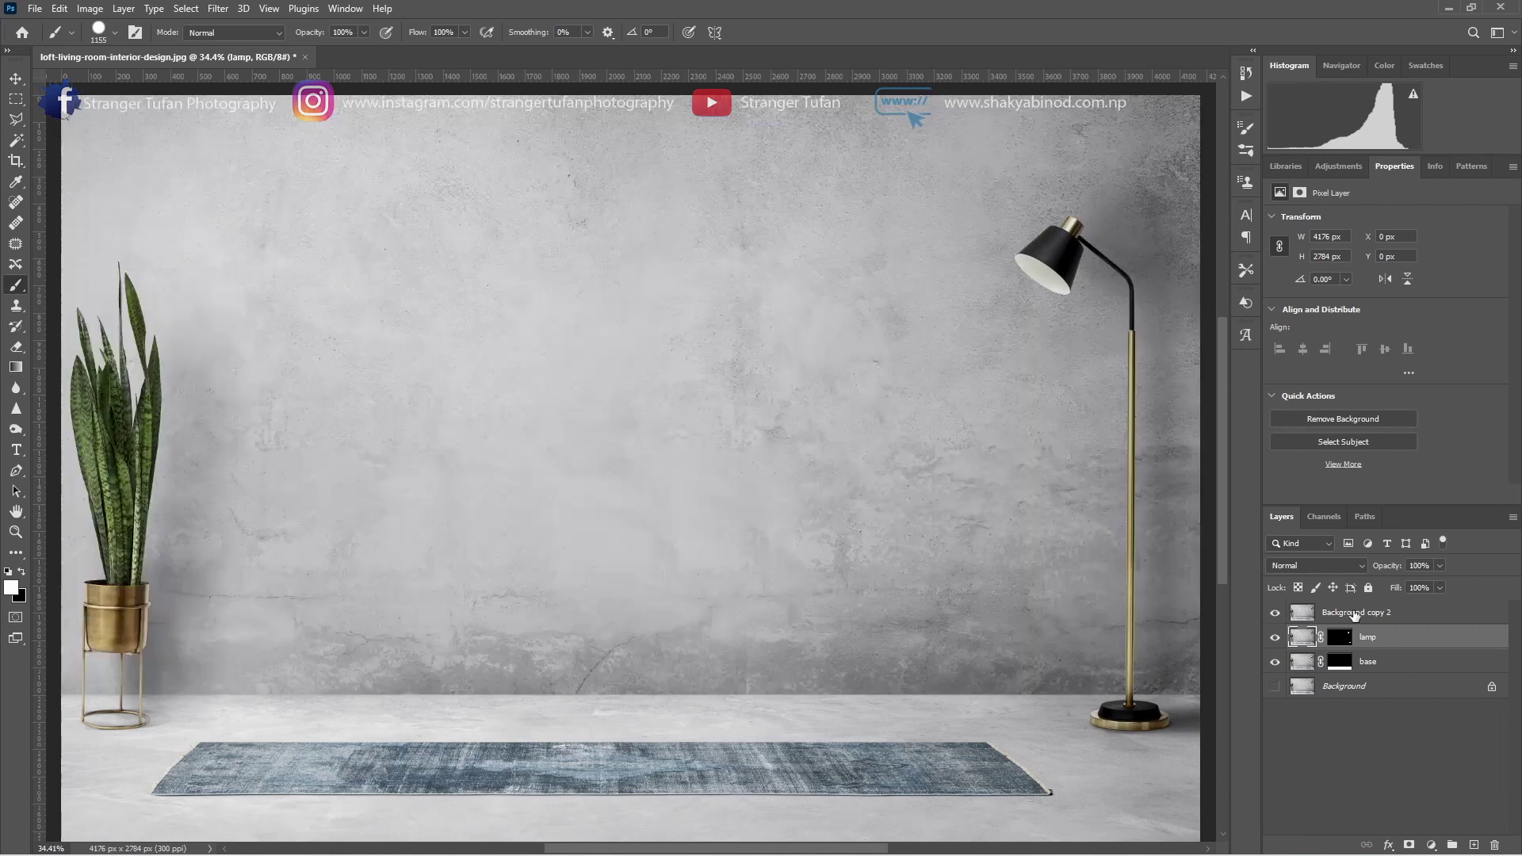
pyautogui.doubleClick(1337, 611)
pyautogui.write('plant')
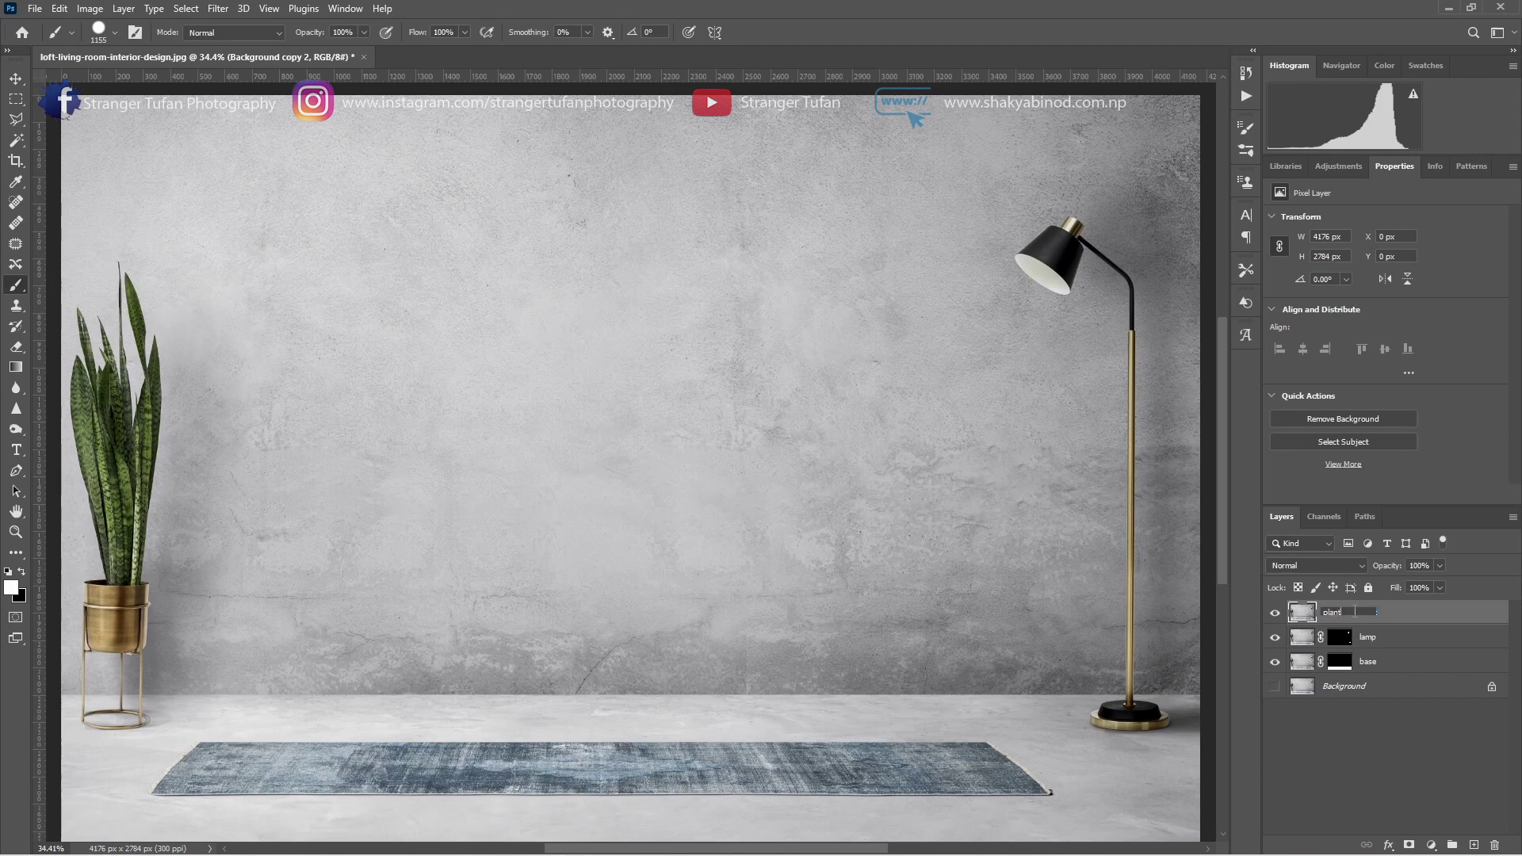
pyautogui.press('Return')
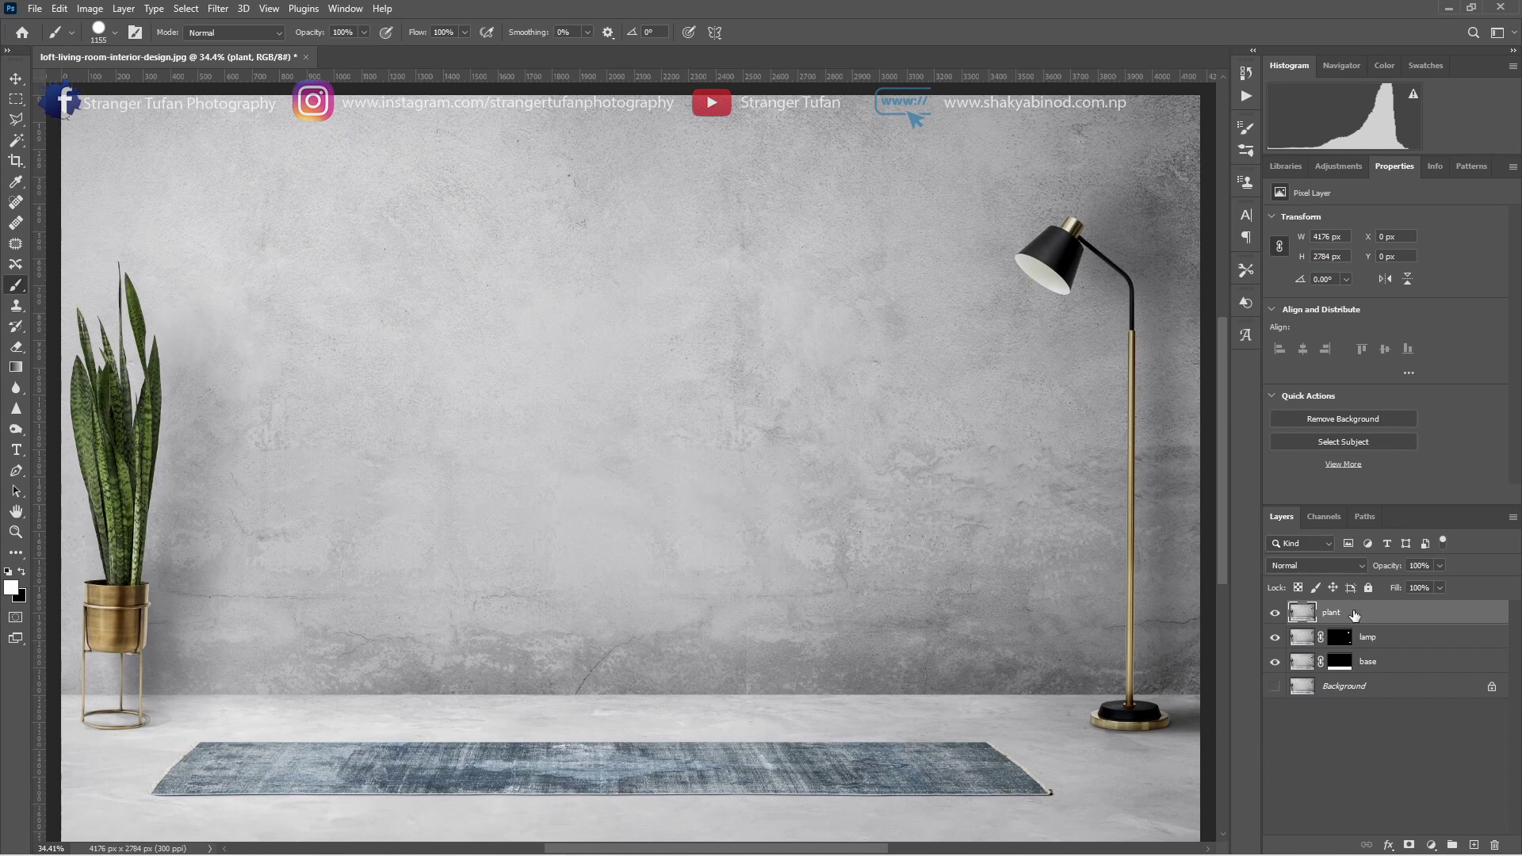
pyautogui.click(15, 140)
pyautogui.rightClick(16, 140)
# Step: Mask the plant layer to the plant using Object Selection, then select base, lamp and plant layers
pyautogui.click(66, 146)
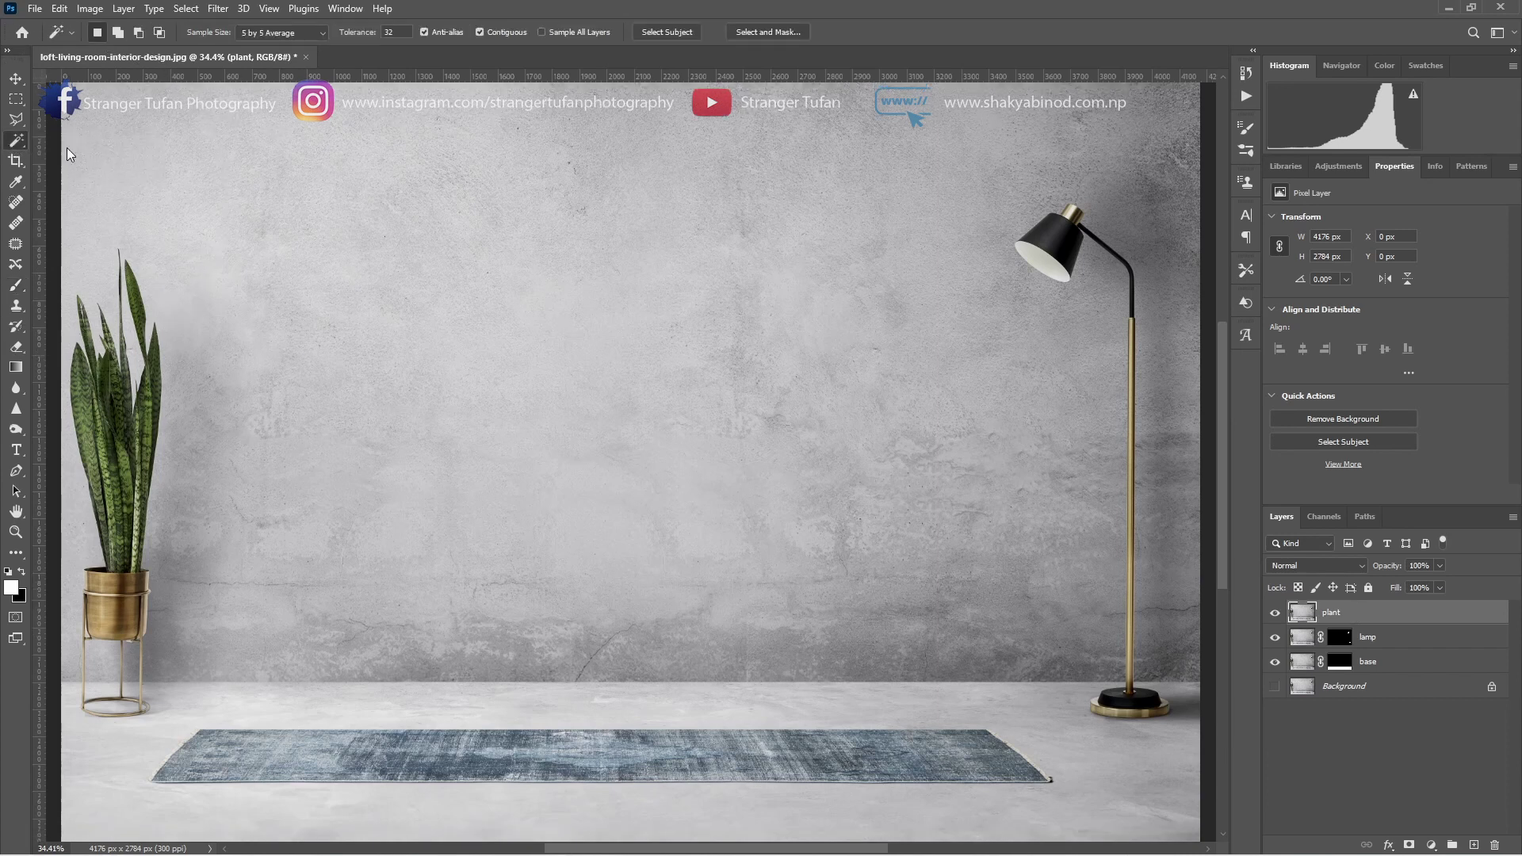
pyautogui.click(120, 473)
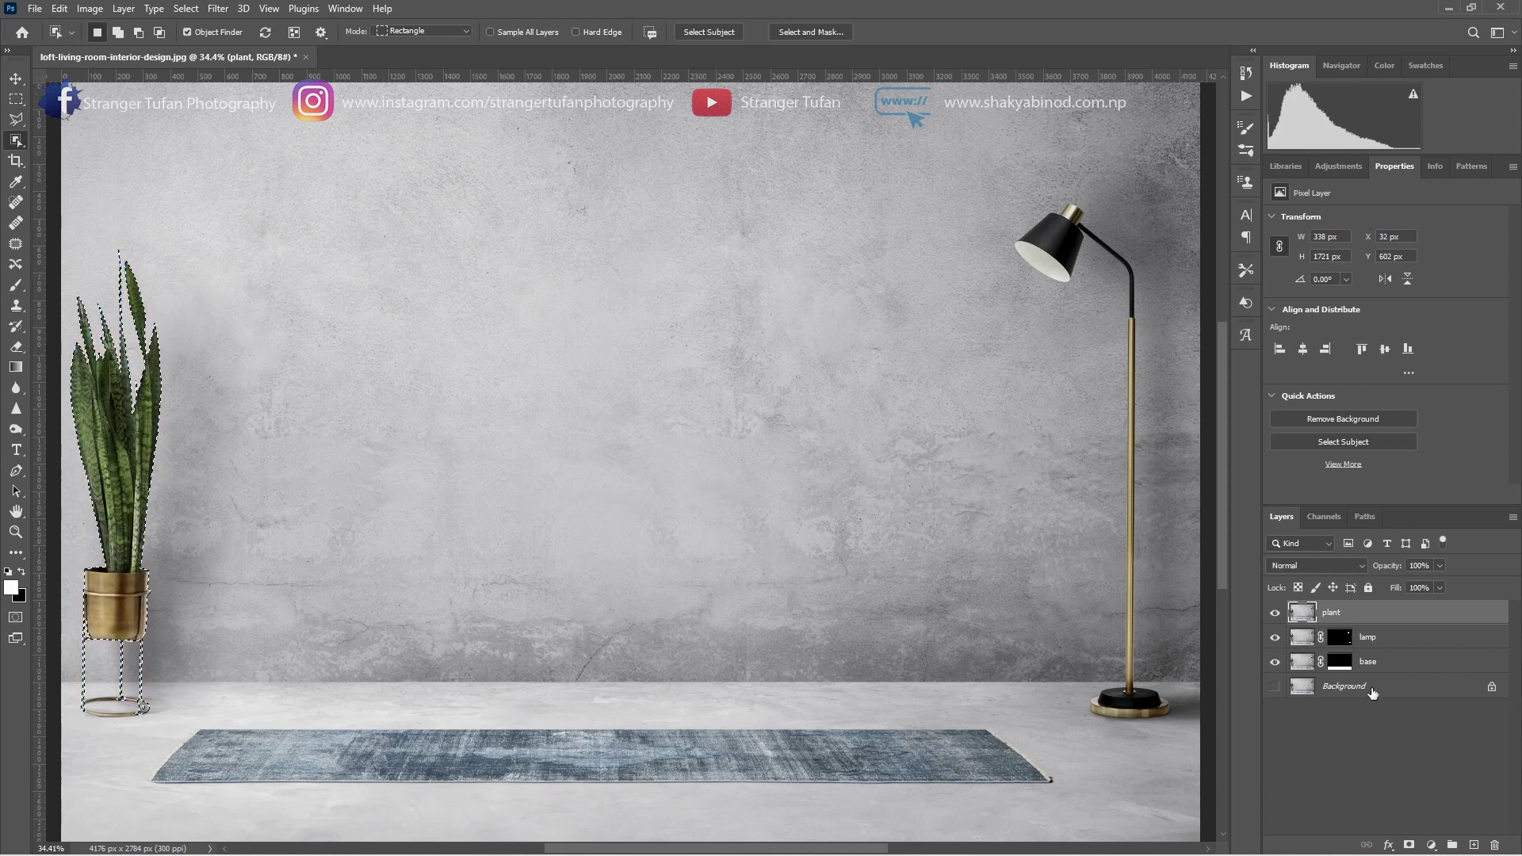
pyautogui.click(1408, 845)
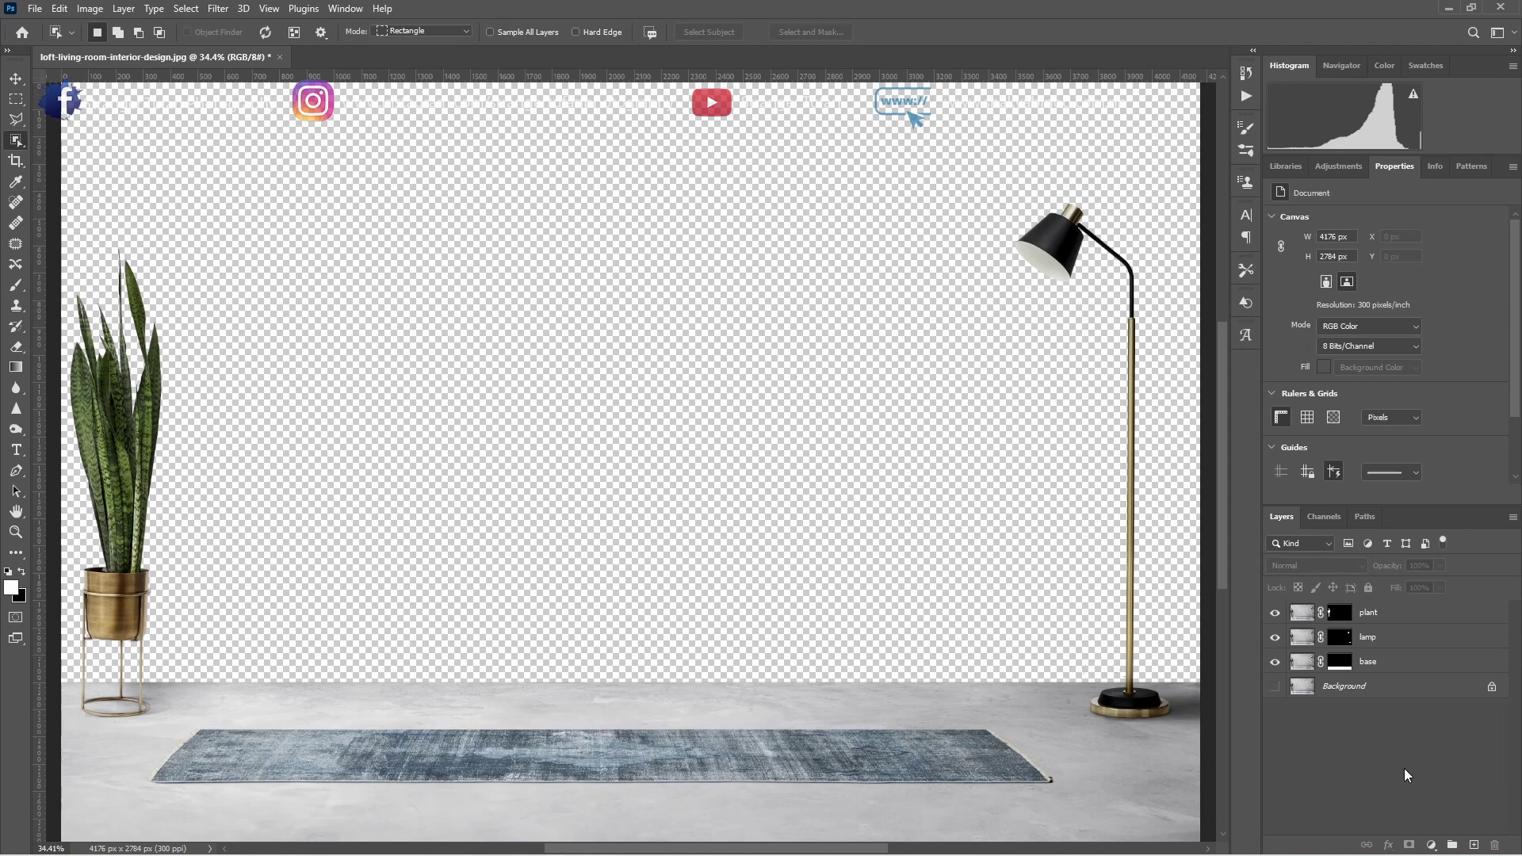
pyautogui.click(1412, 665)
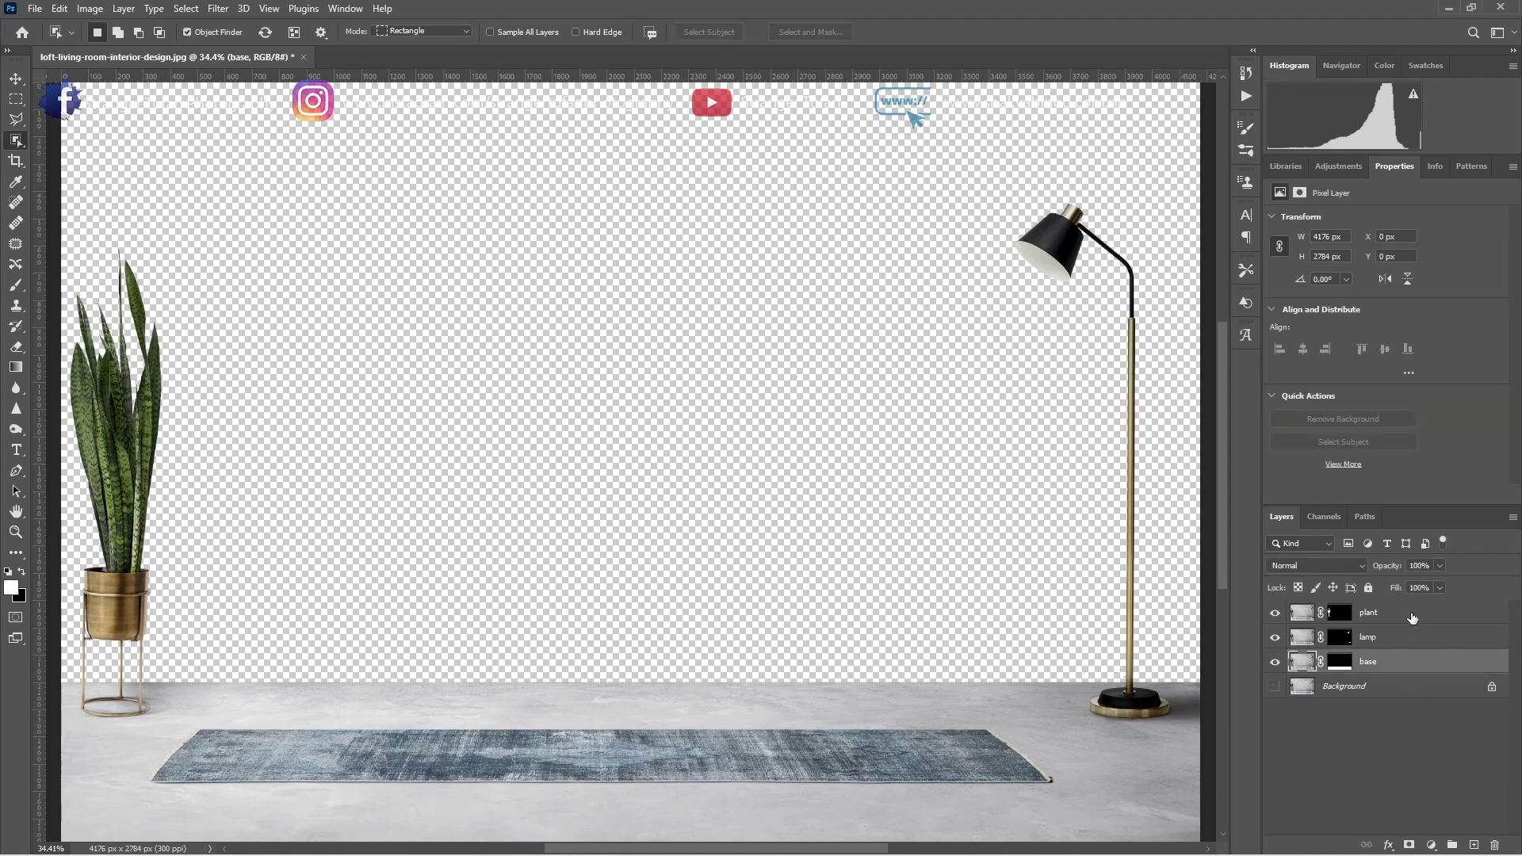
pyautogui.keyDown('shift'); pyautogui.click(1412, 622); pyautogui.keyUp('shift')
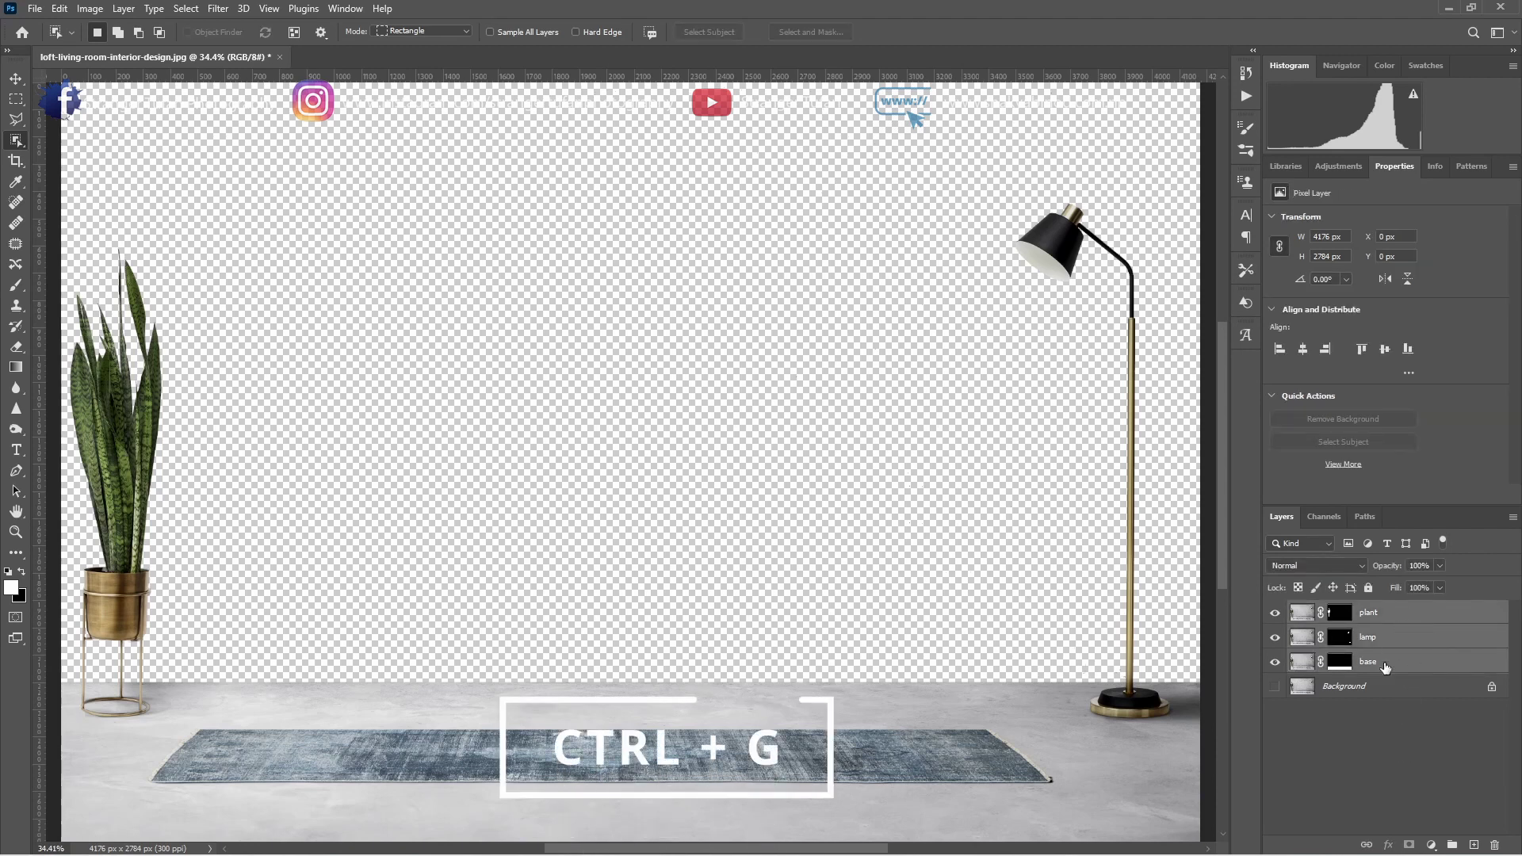
# Step: Group base, lamp and plant with Ctrl+G and name the group 'base layer with subject'
pyautogui.hotkey('ctrl', 'g')
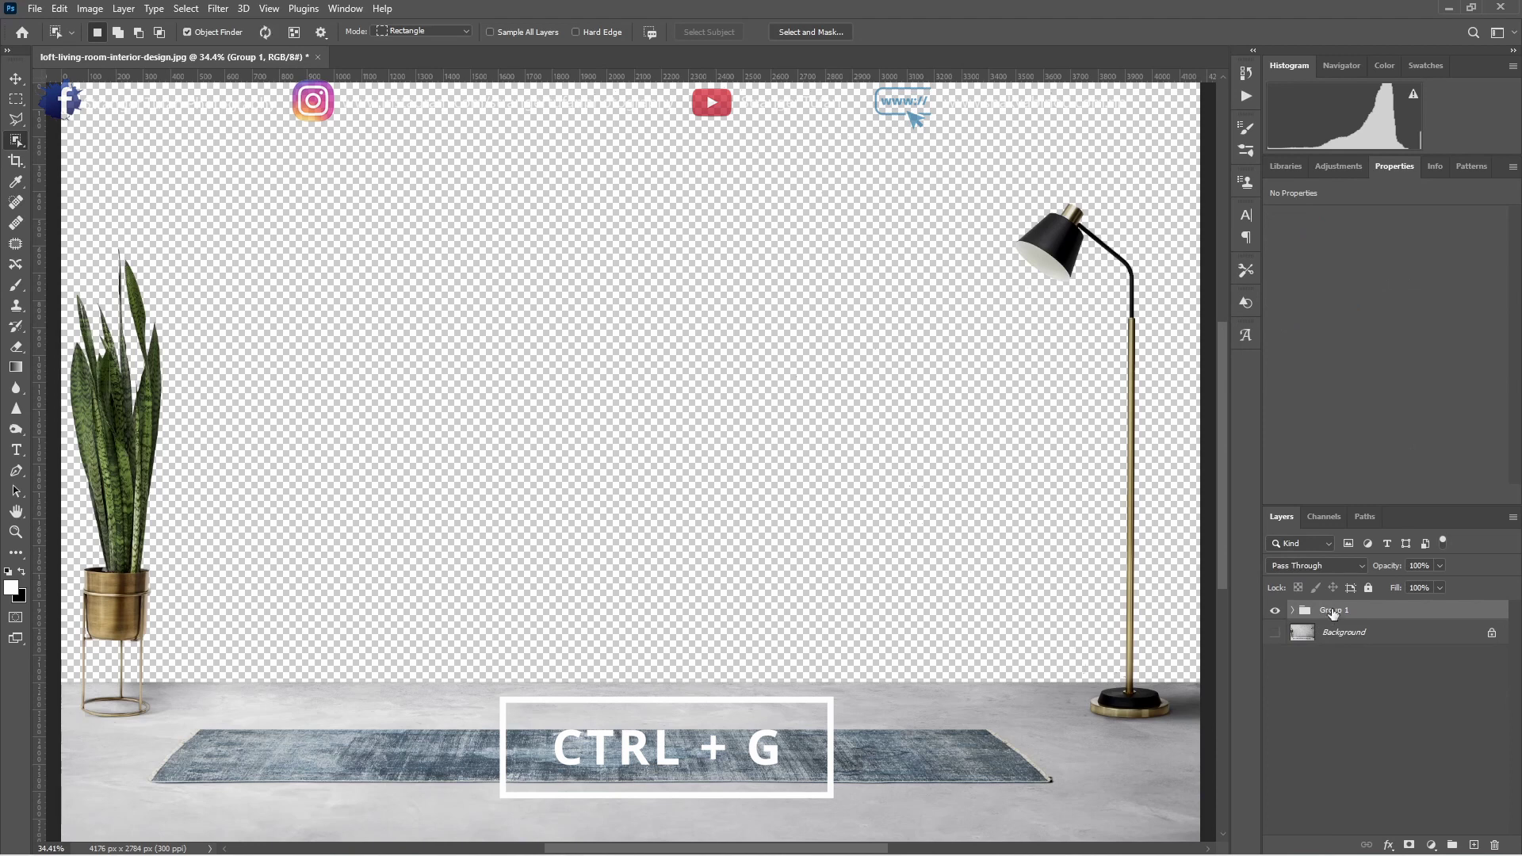
pyautogui.doubleClick(1335, 610)
pyautogui.write('base layer with subject')
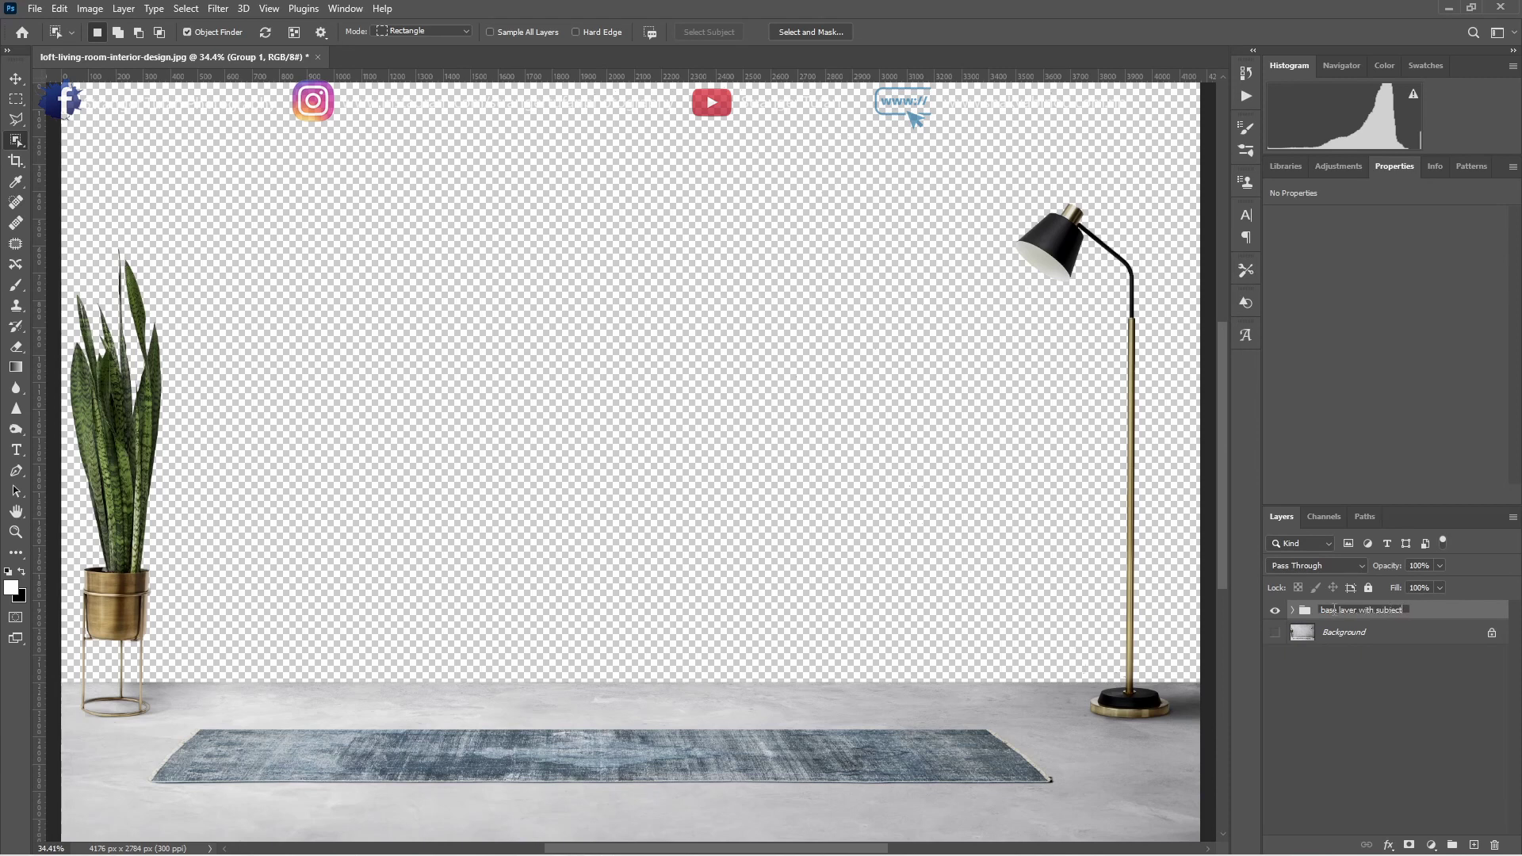
pyautogui.press('Return')
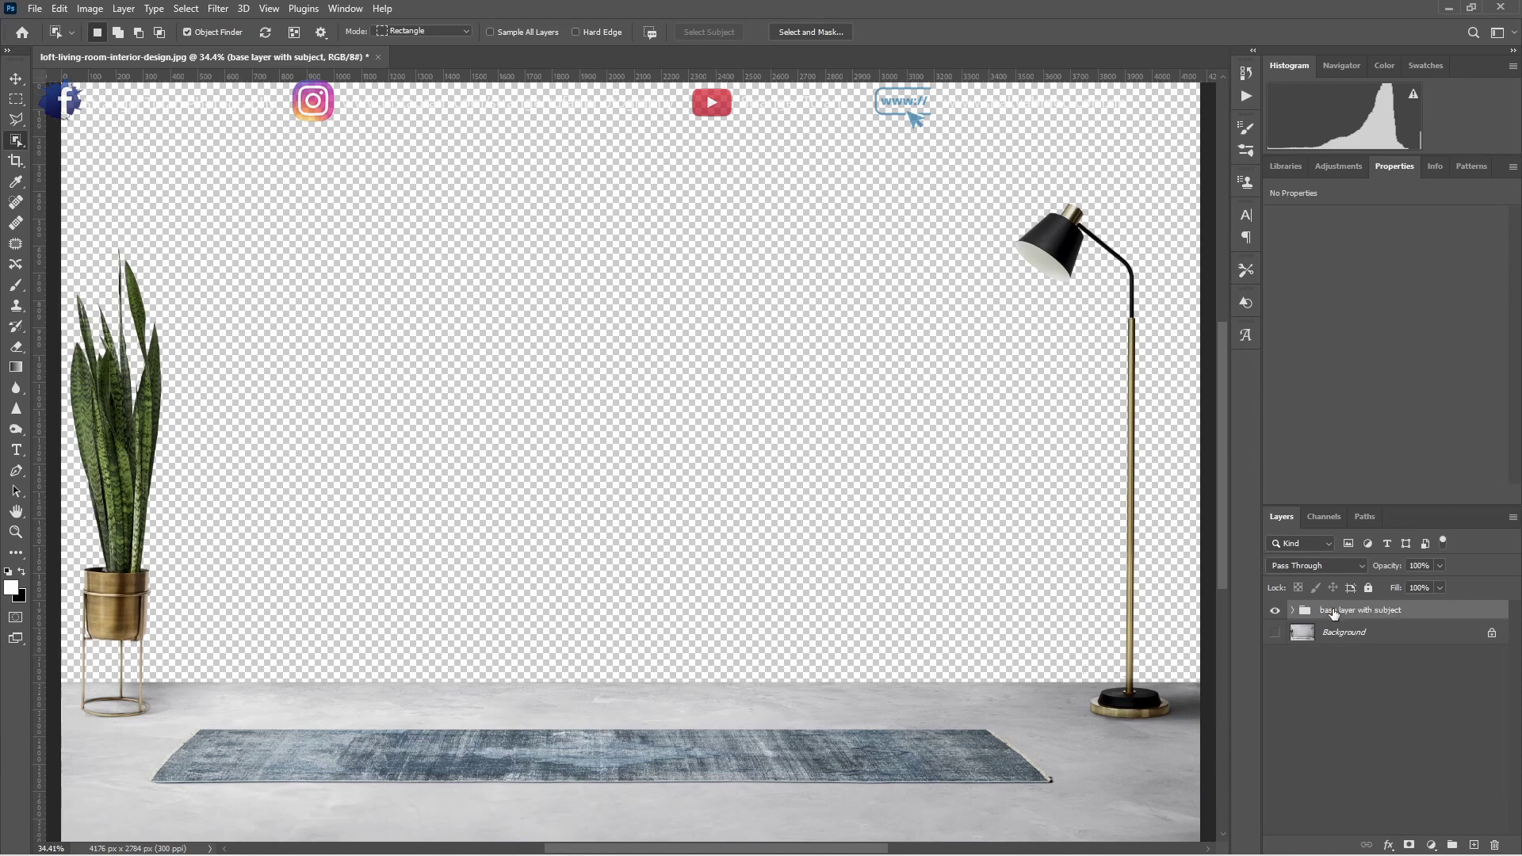
pyautogui.click(1354, 687)
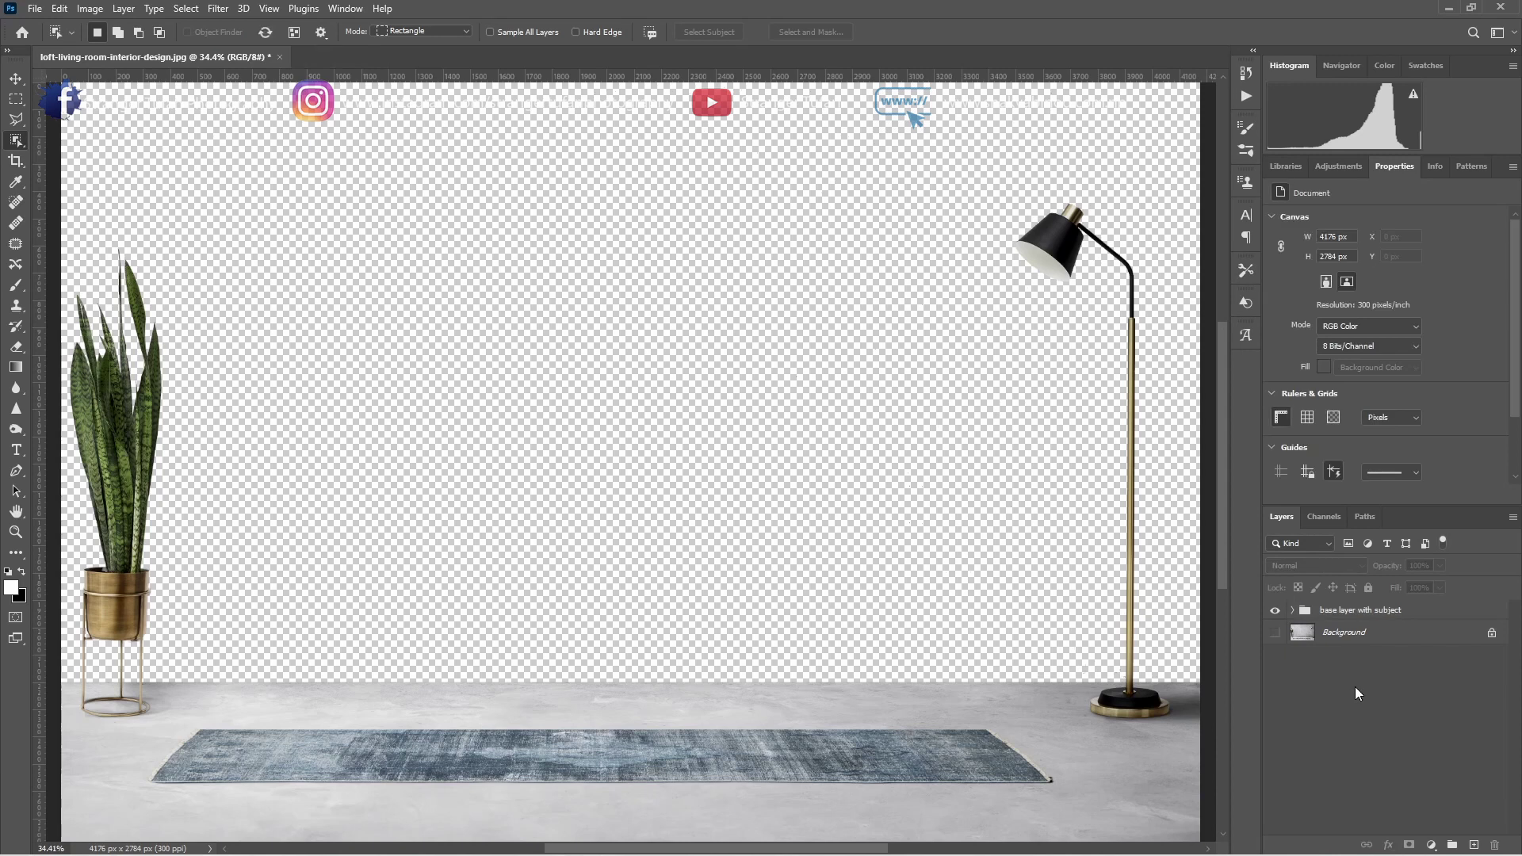
# Step: Open the neon wallpaper from Downloads > photoshop tutorial and drag it into the room document as Layer 1
pyautogui.click(35, 7)
pyautogui.click(55, 44)
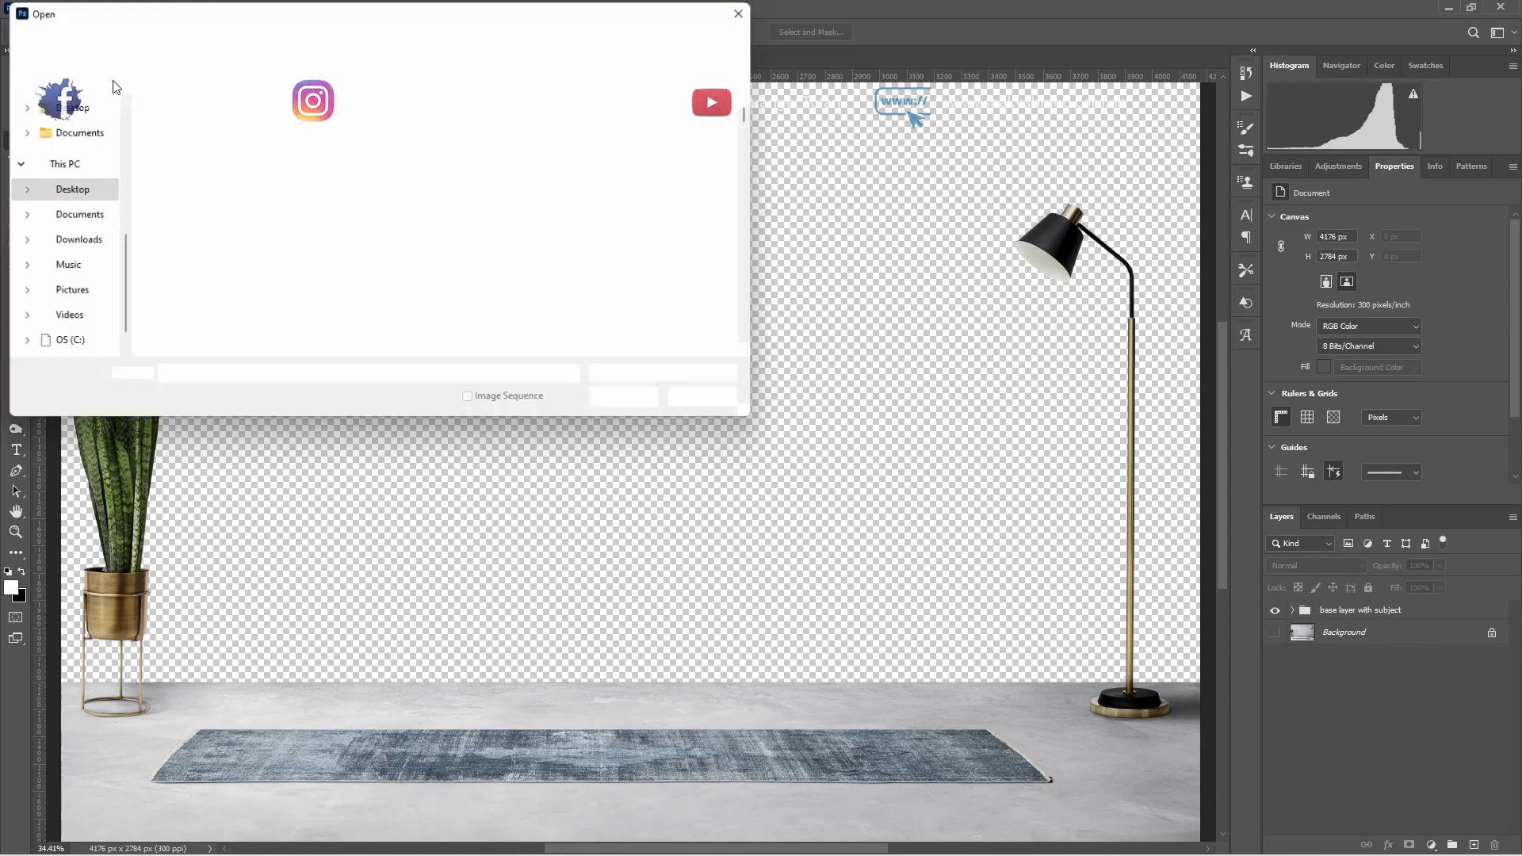
pyautogui.scroll(2, 72, 153)
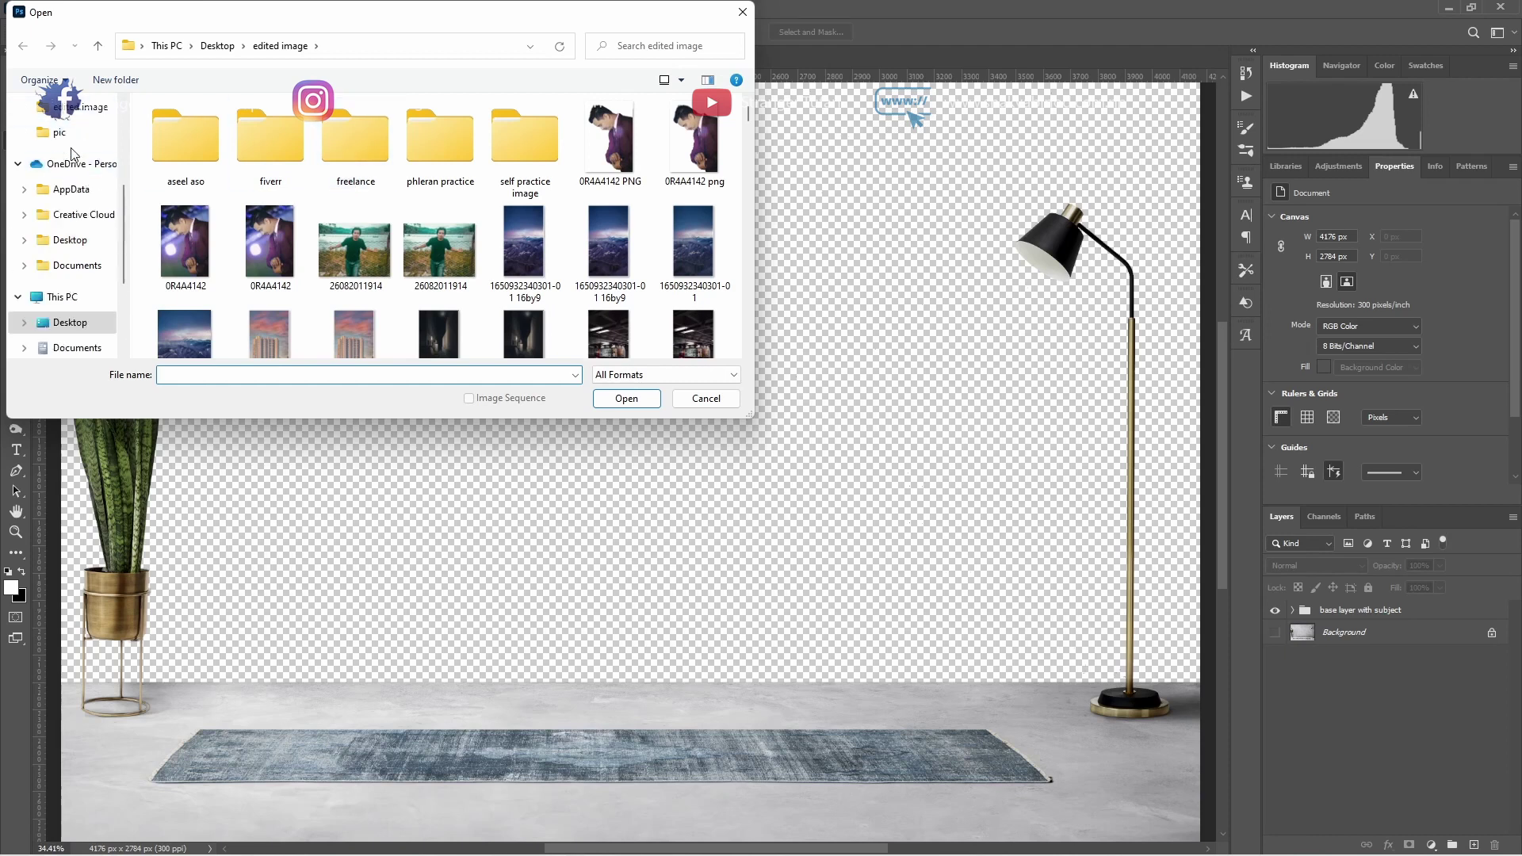
pyautogui.scroll(2, 71, 153)
pyautogui.scroll(1, 73, 159)
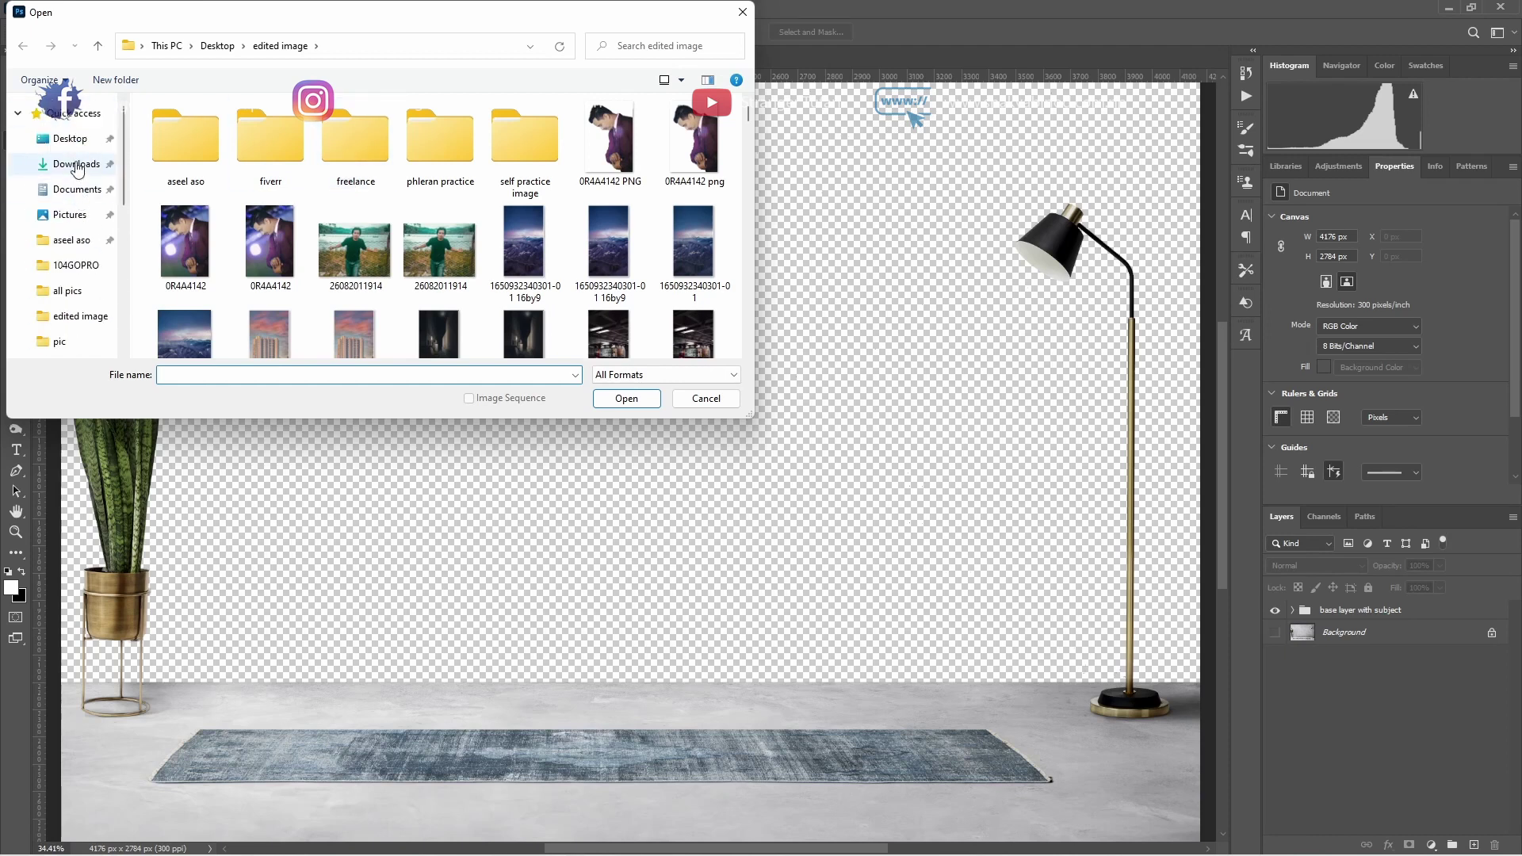
pyautogui.click(77, 165)
pyautogui.doubleClick(606, 178)
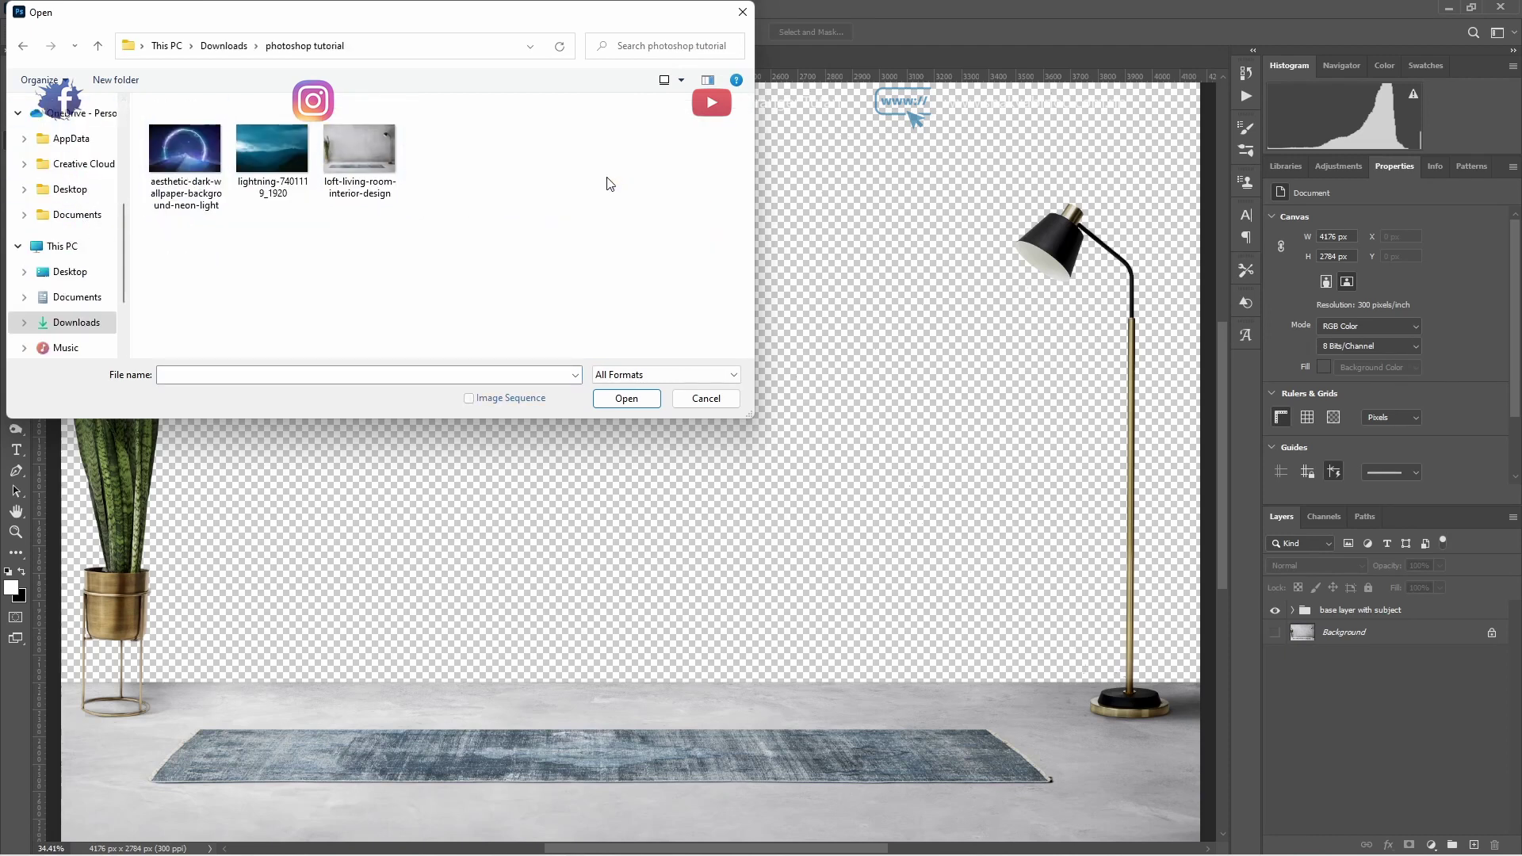
pyautogui.doubleClick(184, 154)
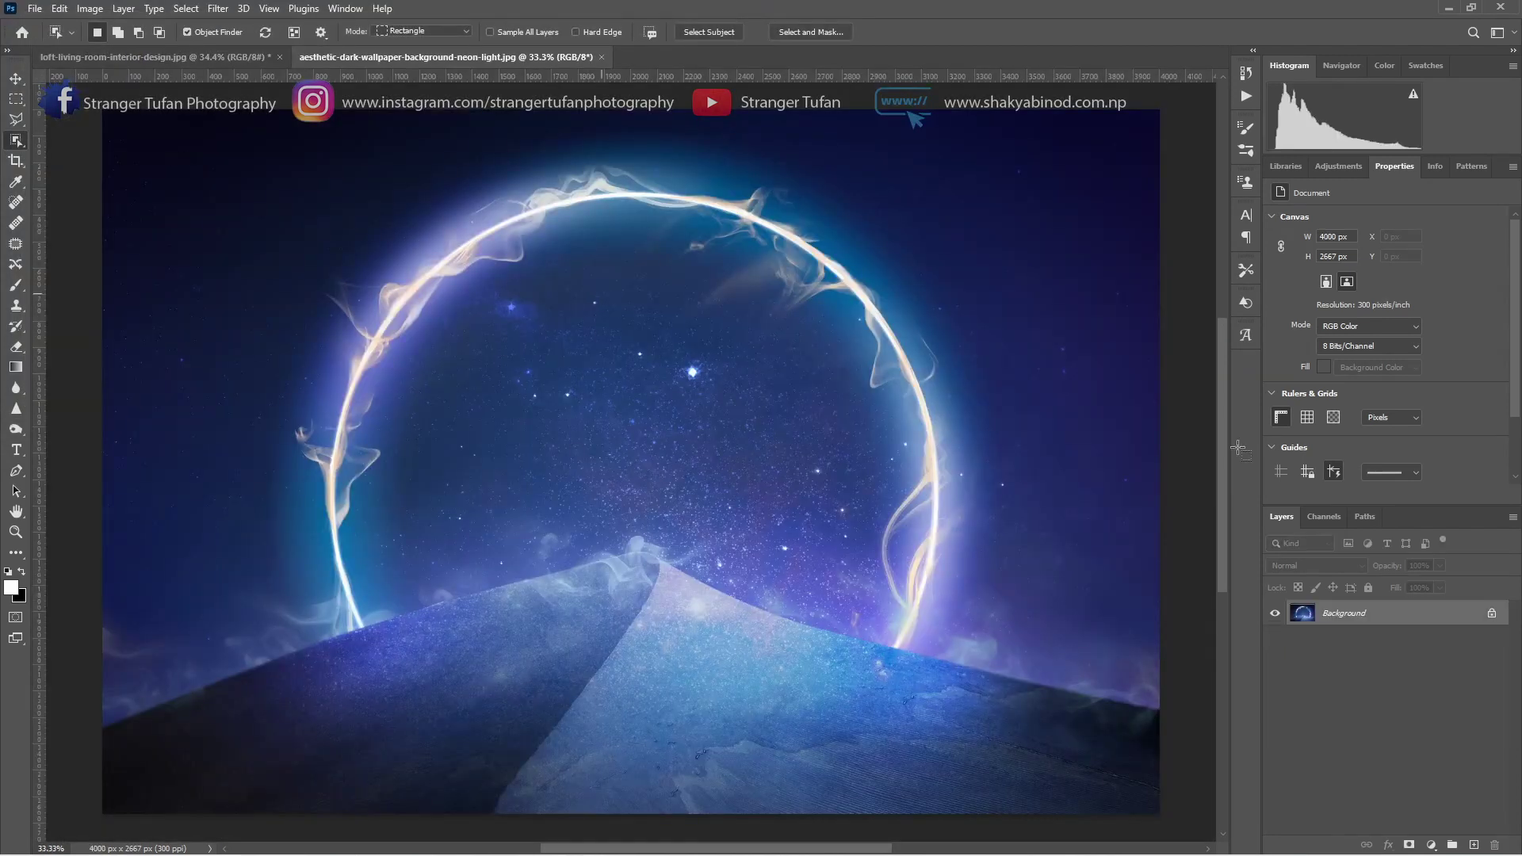
pyautogui.moveTo(1404, 614)
pyautogui.mouseDown()
pyautogui.moveTo(232, 69)
pyautogui.moveTo(466, 422)
pyautogui.mouseUp()
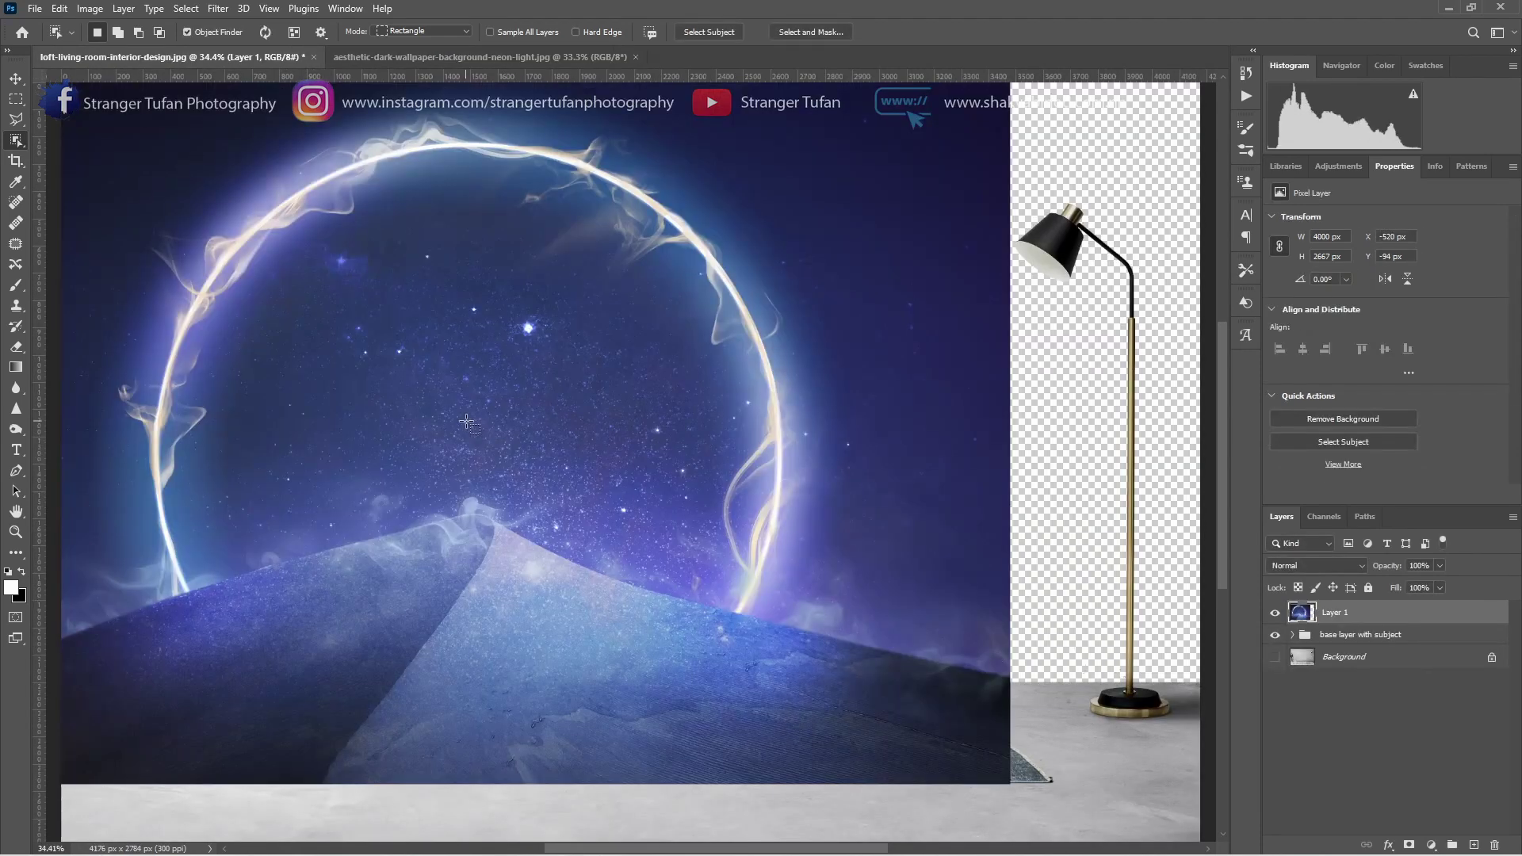
# Step: Move and free-transform the neon image to 4224 × 2816 px, spanning the wall above the floor
pyautogui.click(15, 80)
pyautogui.moveTo(336, 342)
pyautogui.mouseDown()
pyautogui.moveTo(363, 330)
pyautogui.moveTo(363, 372)
pyautogui.moveTo(374, 282)
pyautogui.mouseUp()
pyautogui.scroll(-1, 364, 330)
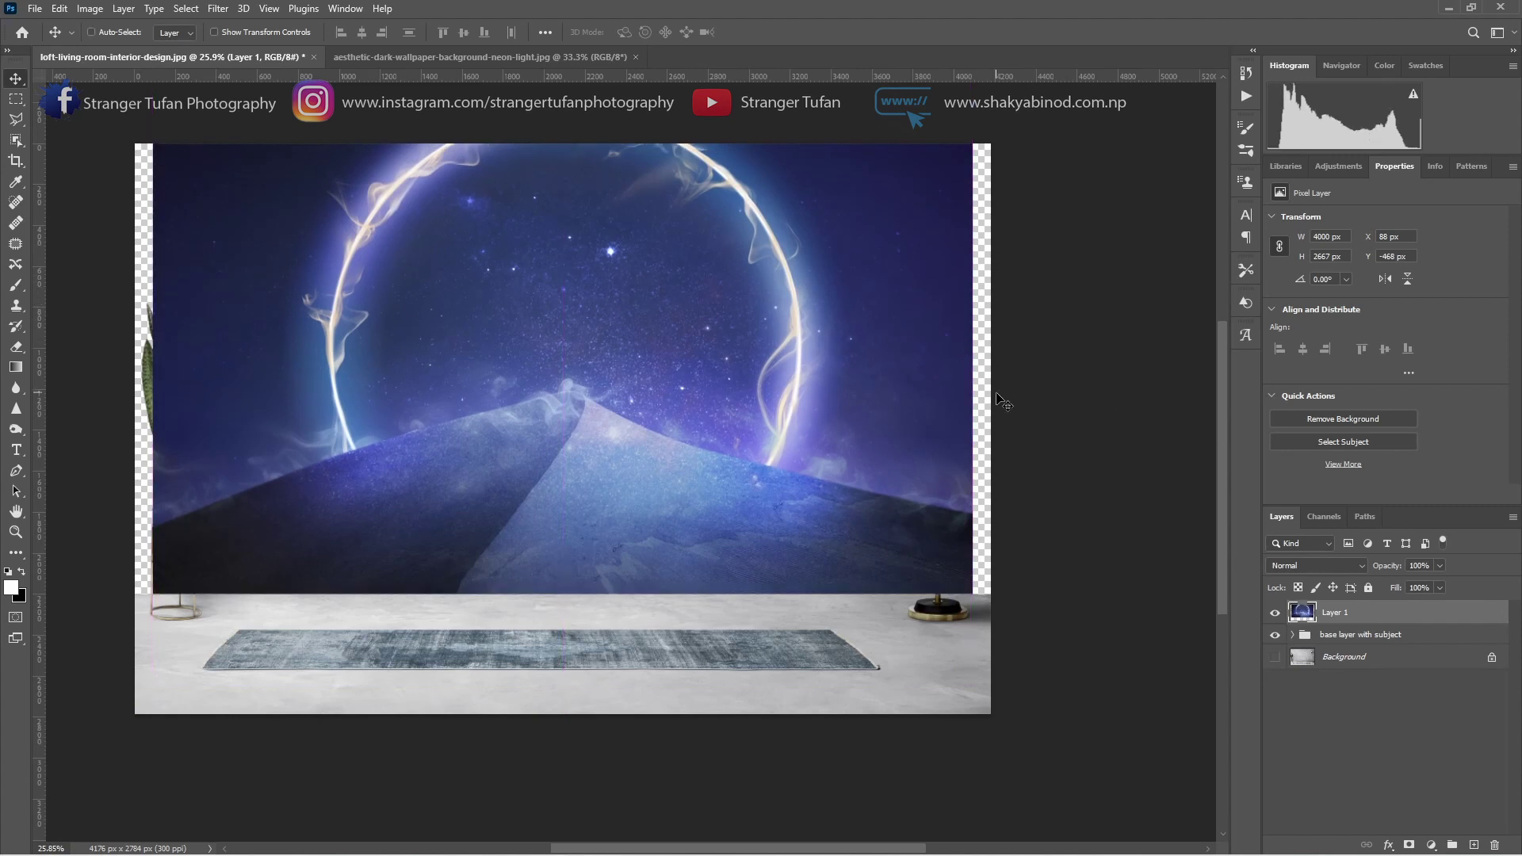
pyautogui.hotkey('ctrl', 't')
pyautogui.moveTo(970, 322); pyautogui.dragTo(1005, 317)
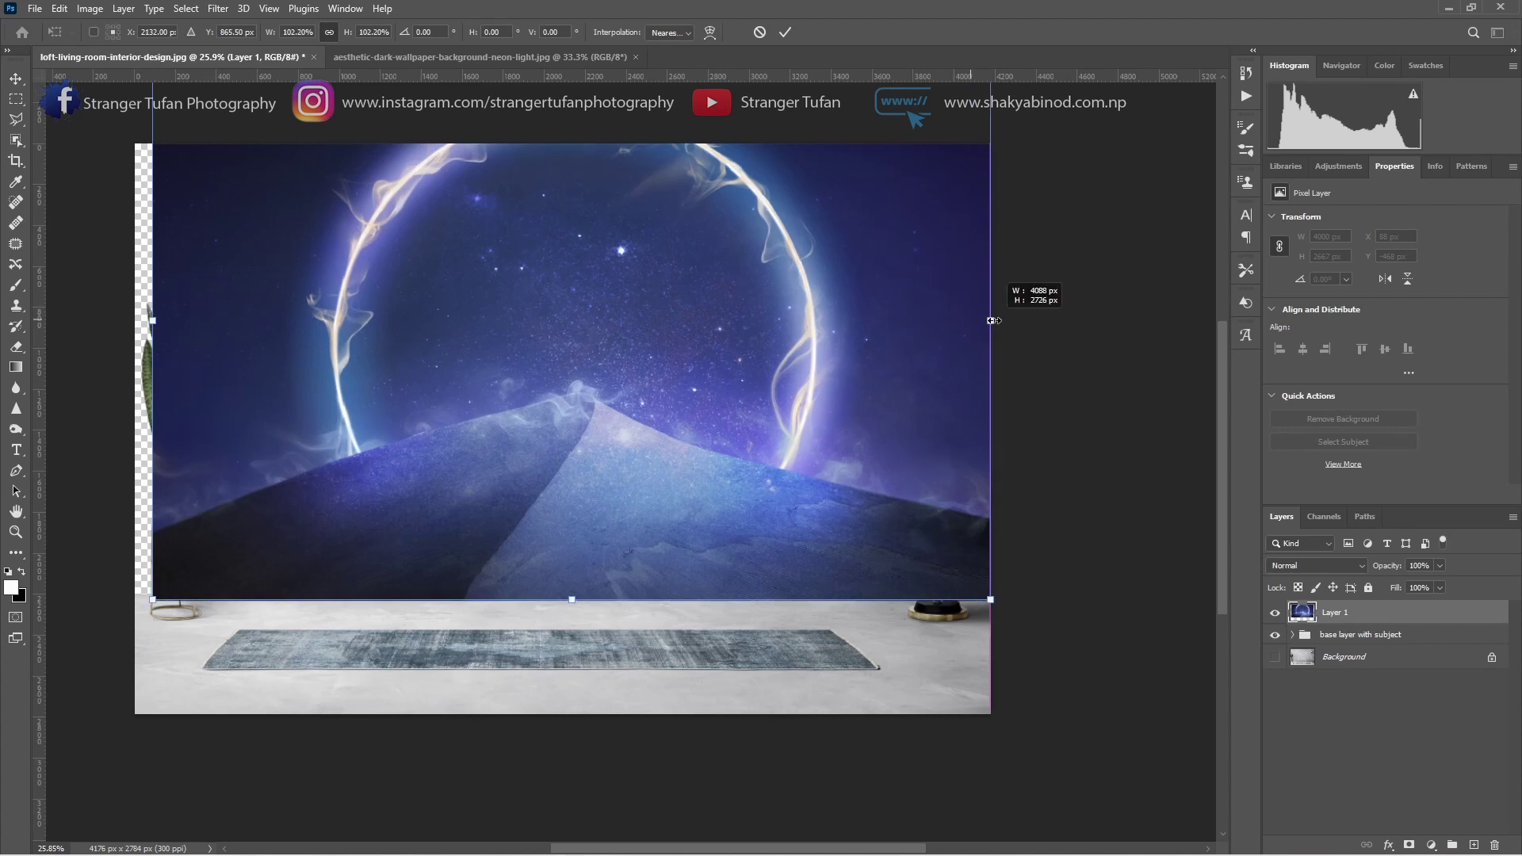
pyautogui.moveTo(816, 376); pyautogui.dragTo(799, 369)
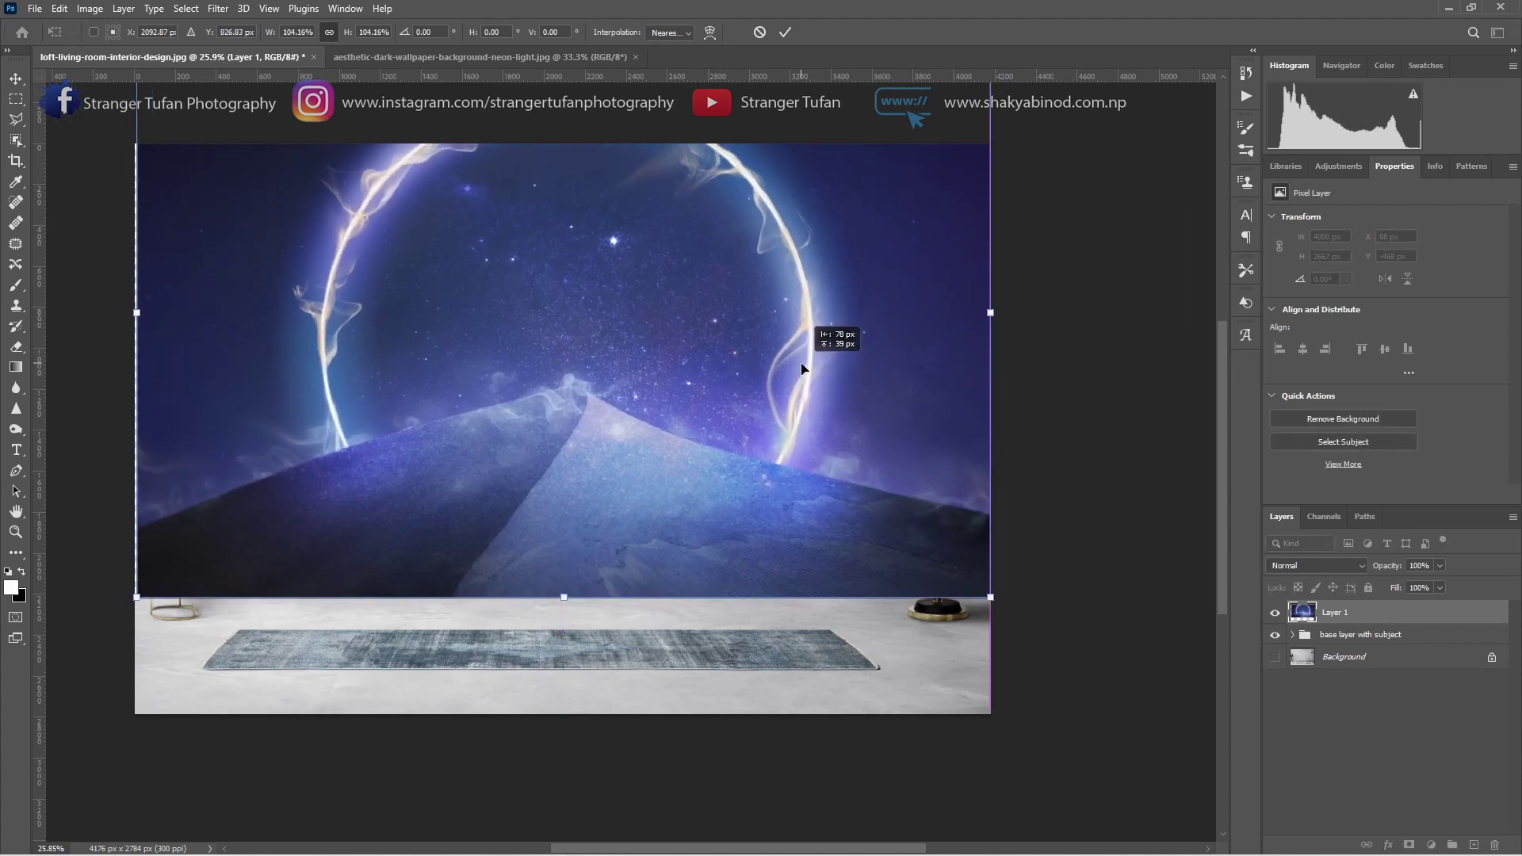
pyautogui.moveTo(988, 315); pyautogui.dragTo(999, 314)
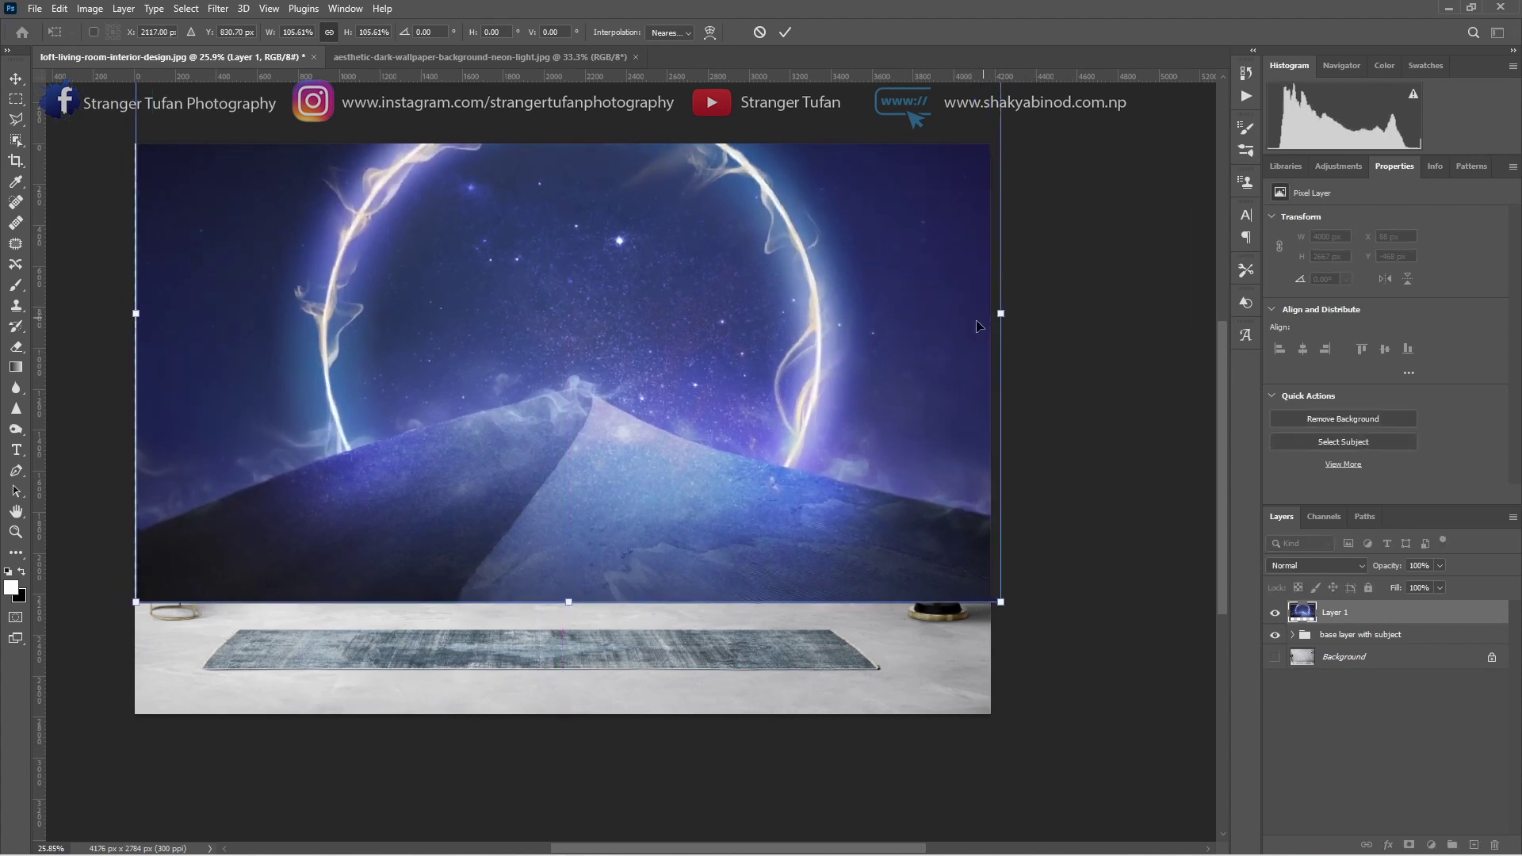
pyautogui.moveTo(873, 344)
pyautogui.mouseDown()
pyautogui.moveTo(920, 343)
pyautogui.moveTo(914, 364)
pyautogui.mouseUp()
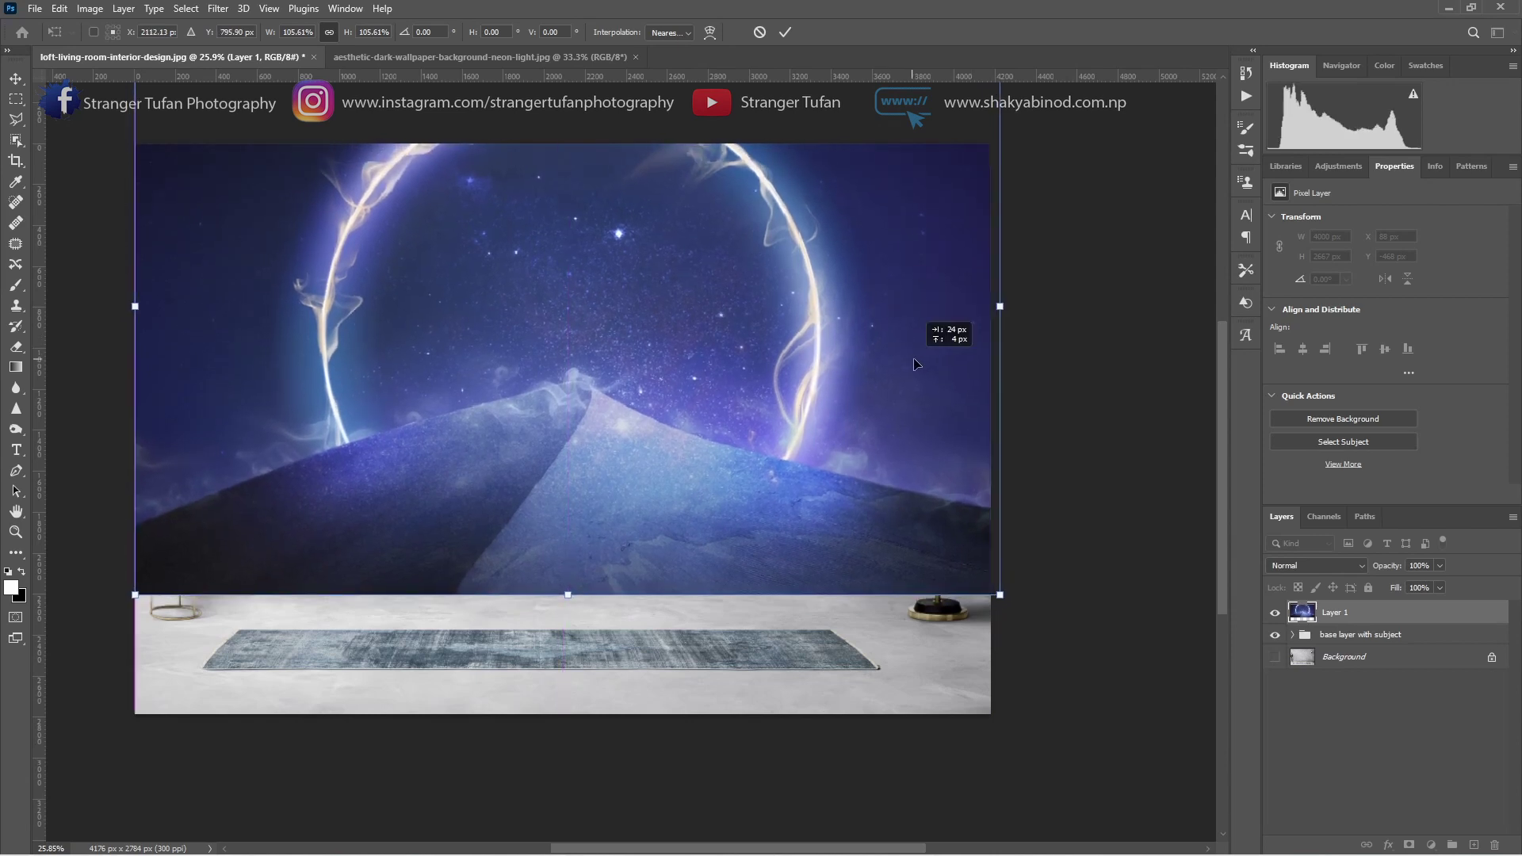
pyautogui.press('Return')
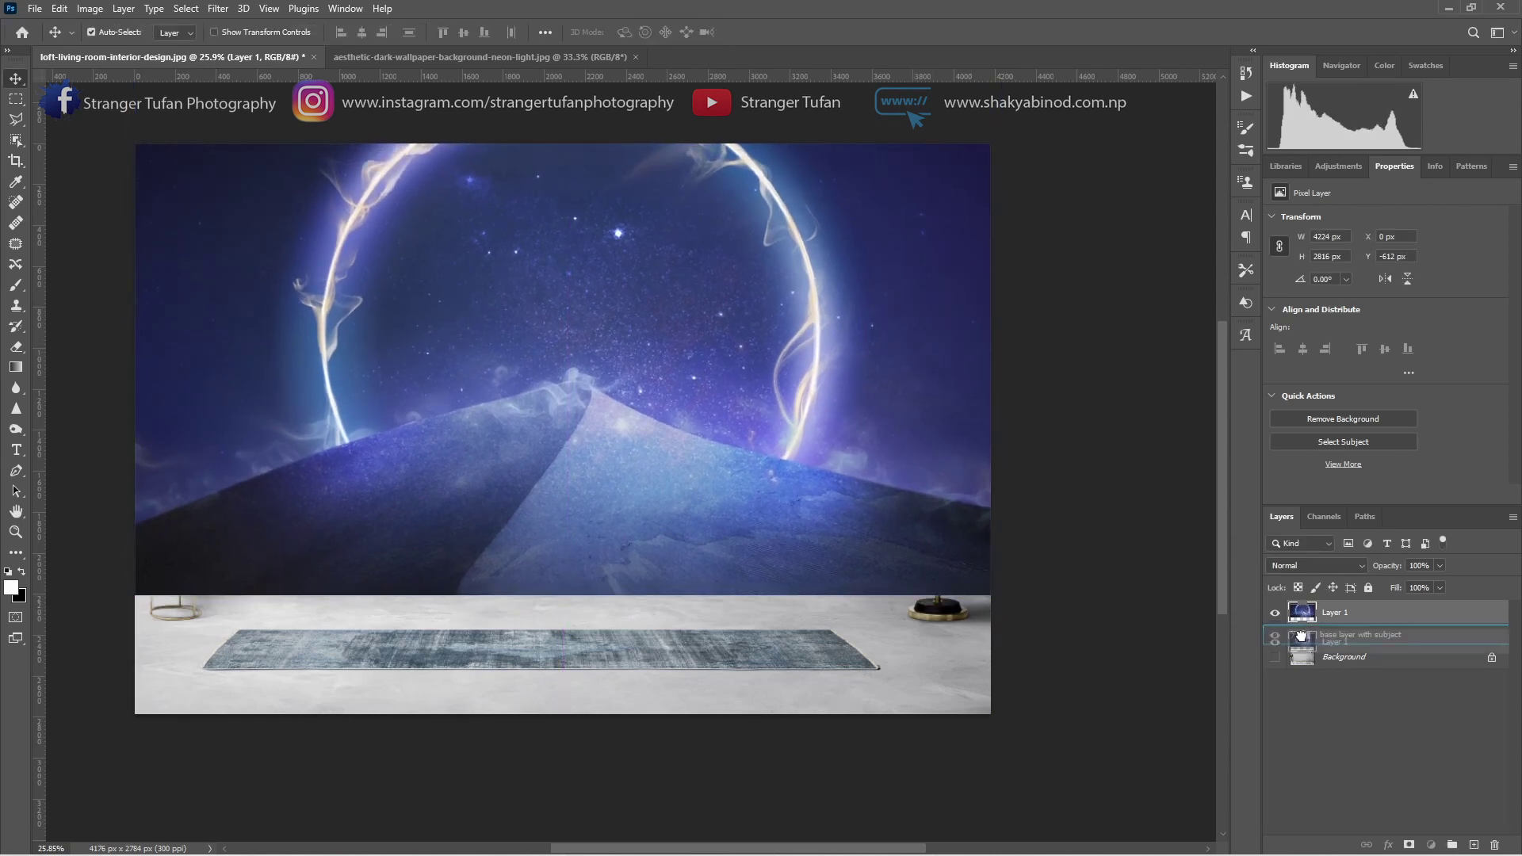
# Step: Put the neon layer under the subject group and rescale it to 4176 × 2432 px filling the wall
pyautogui.moveTo(1279, 616); pyautogui.dragTo(1303, 650)
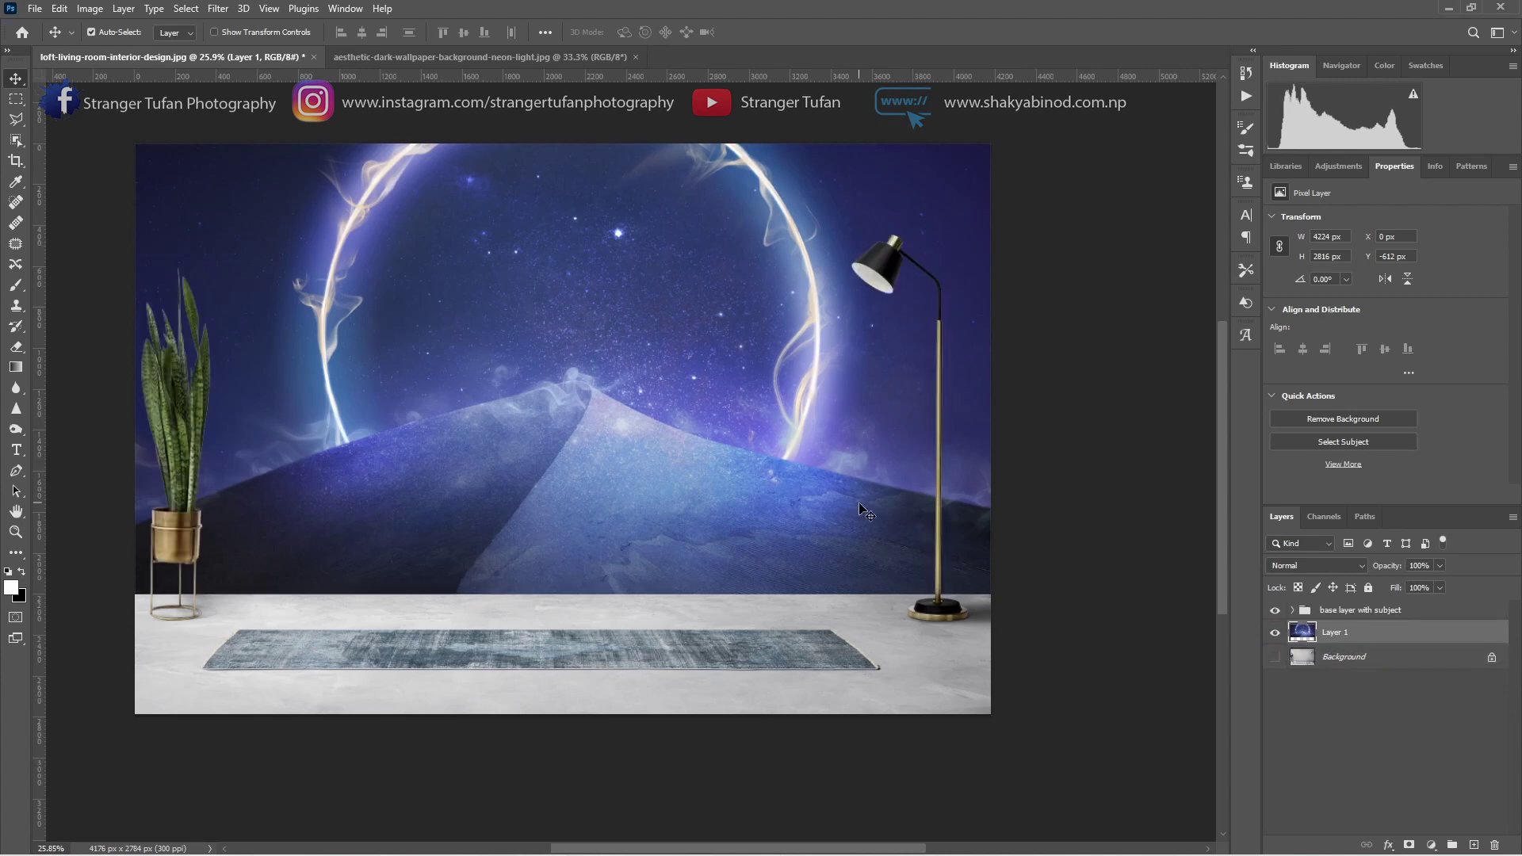
pyautogui.hotkey('ctrl', '0')
pyautogui.scroll(-3, 674, 452)
pyautogui.hotkey('ctrl', 't')
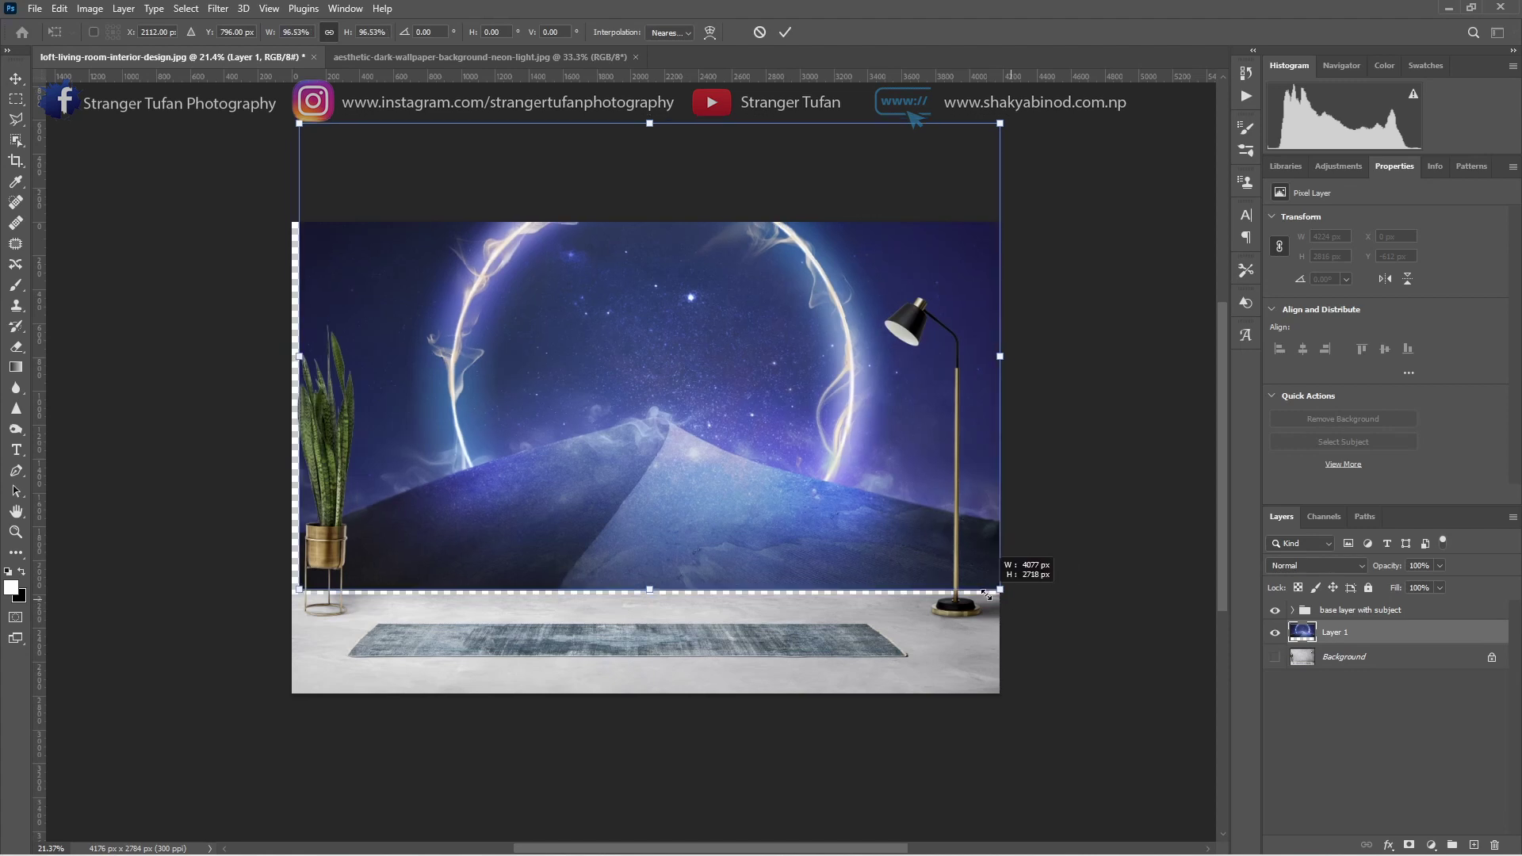
pyautogui.moveTo(1022, 610); pyautogui.dragTo(925, 545)
pyautogui.moveTo(741, 458); pyautogui.dragTo(655, 508)
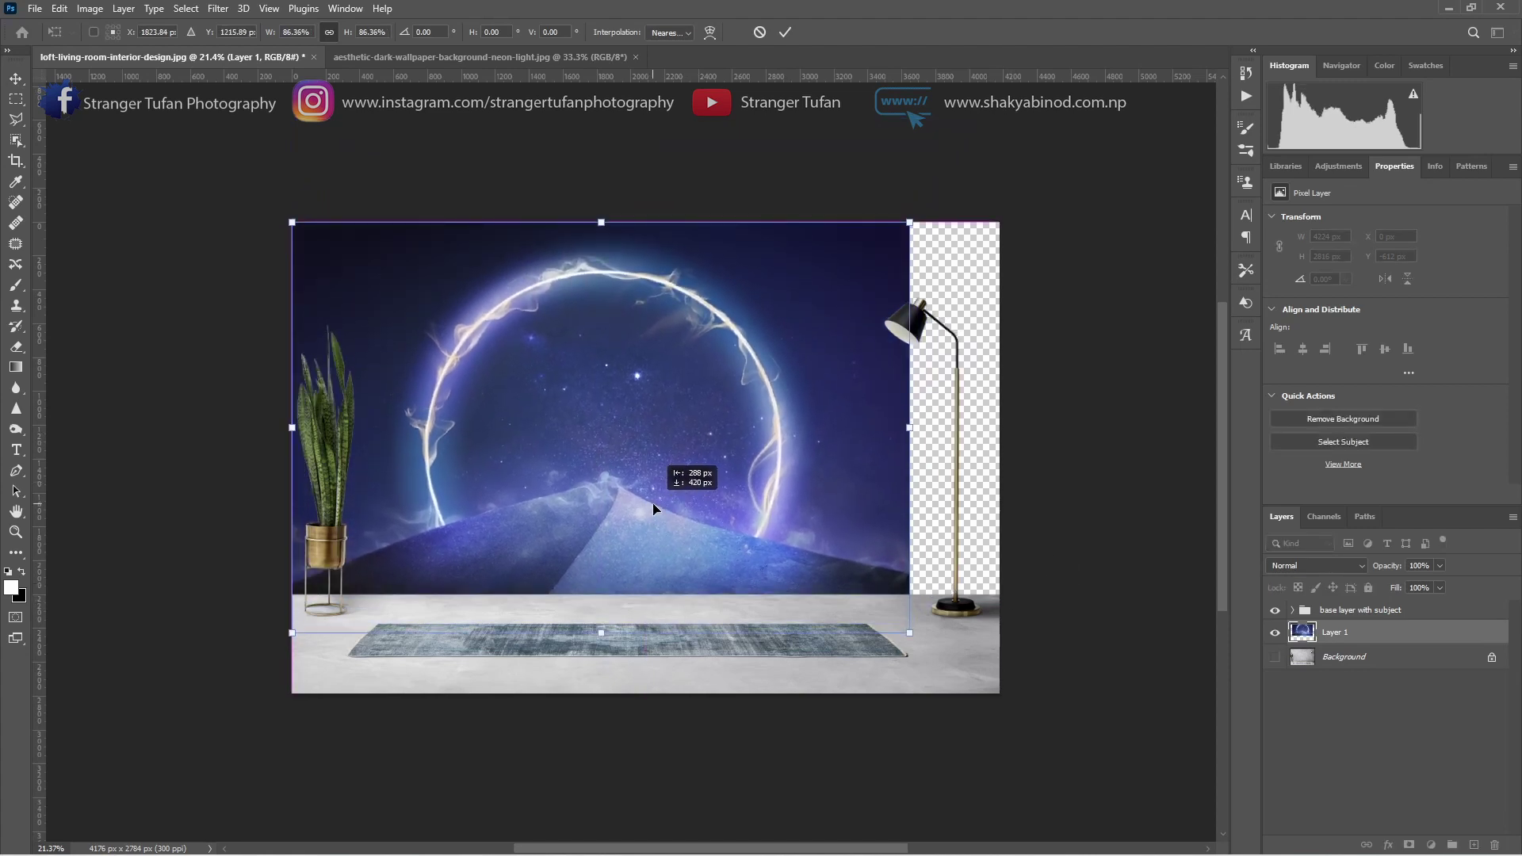
pyautogui.moveTo(910, 424); pyautogui.dragTo(994, 429)
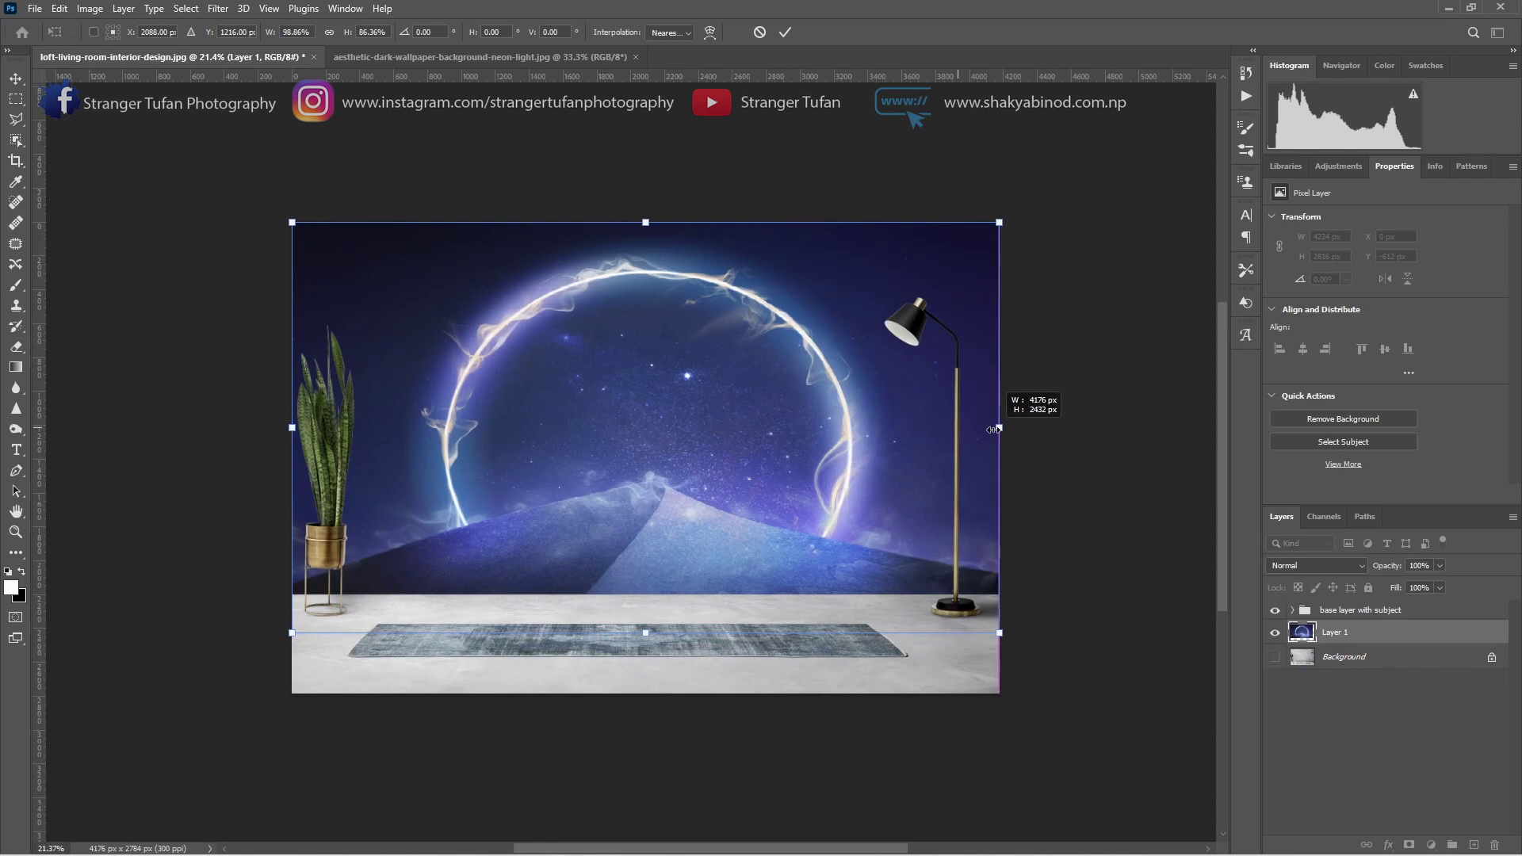
pyautogui.press('Return')
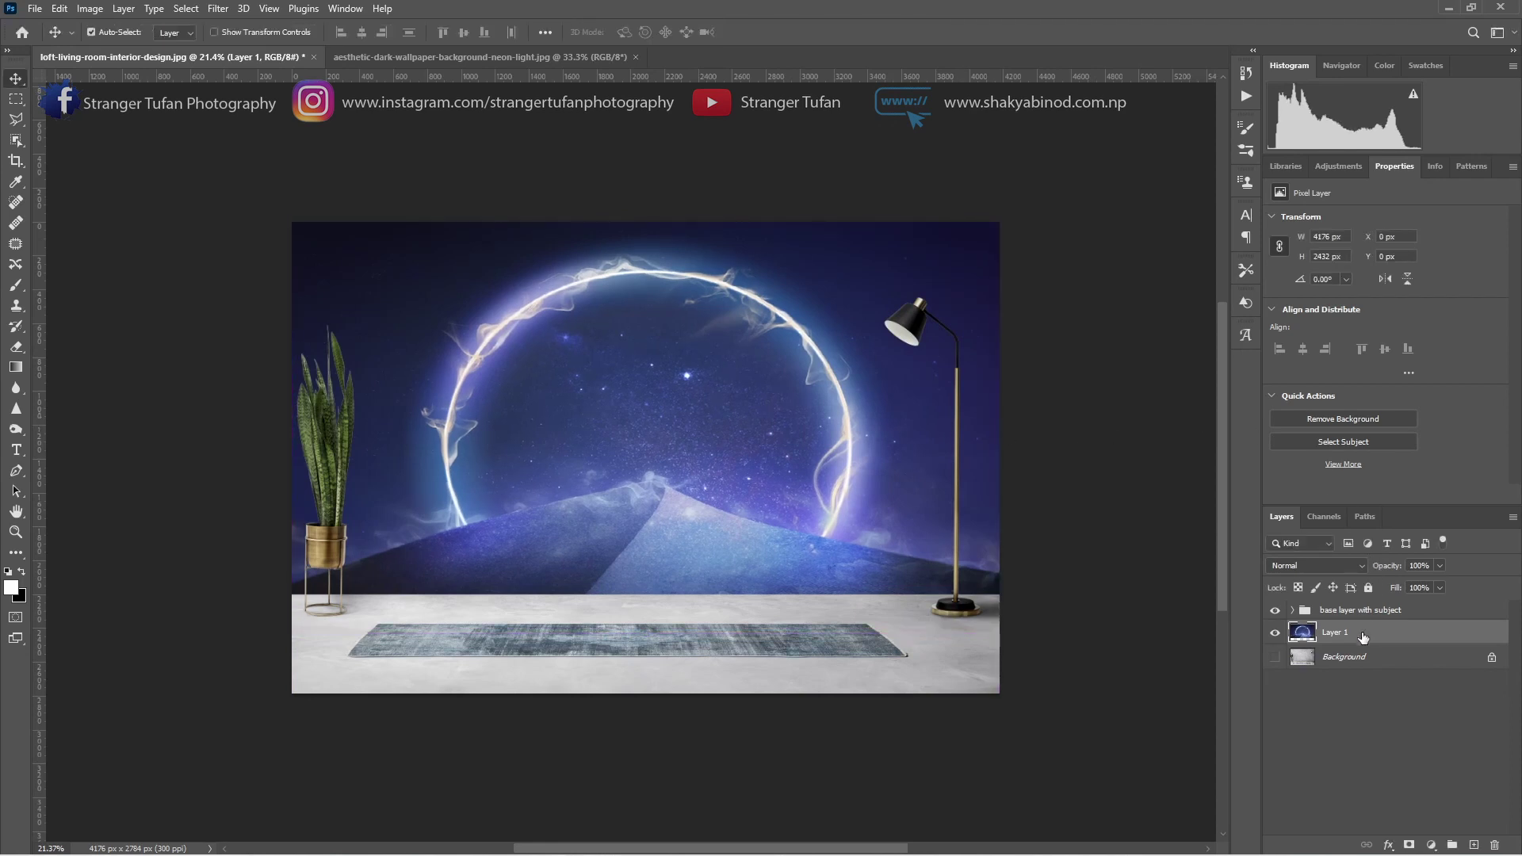
# Step: Open the lightning mountain photo and drop it into the loft-living-room document as Layer 2
pyautogui.click(36, 10)
pyautogui.click(44, 41)
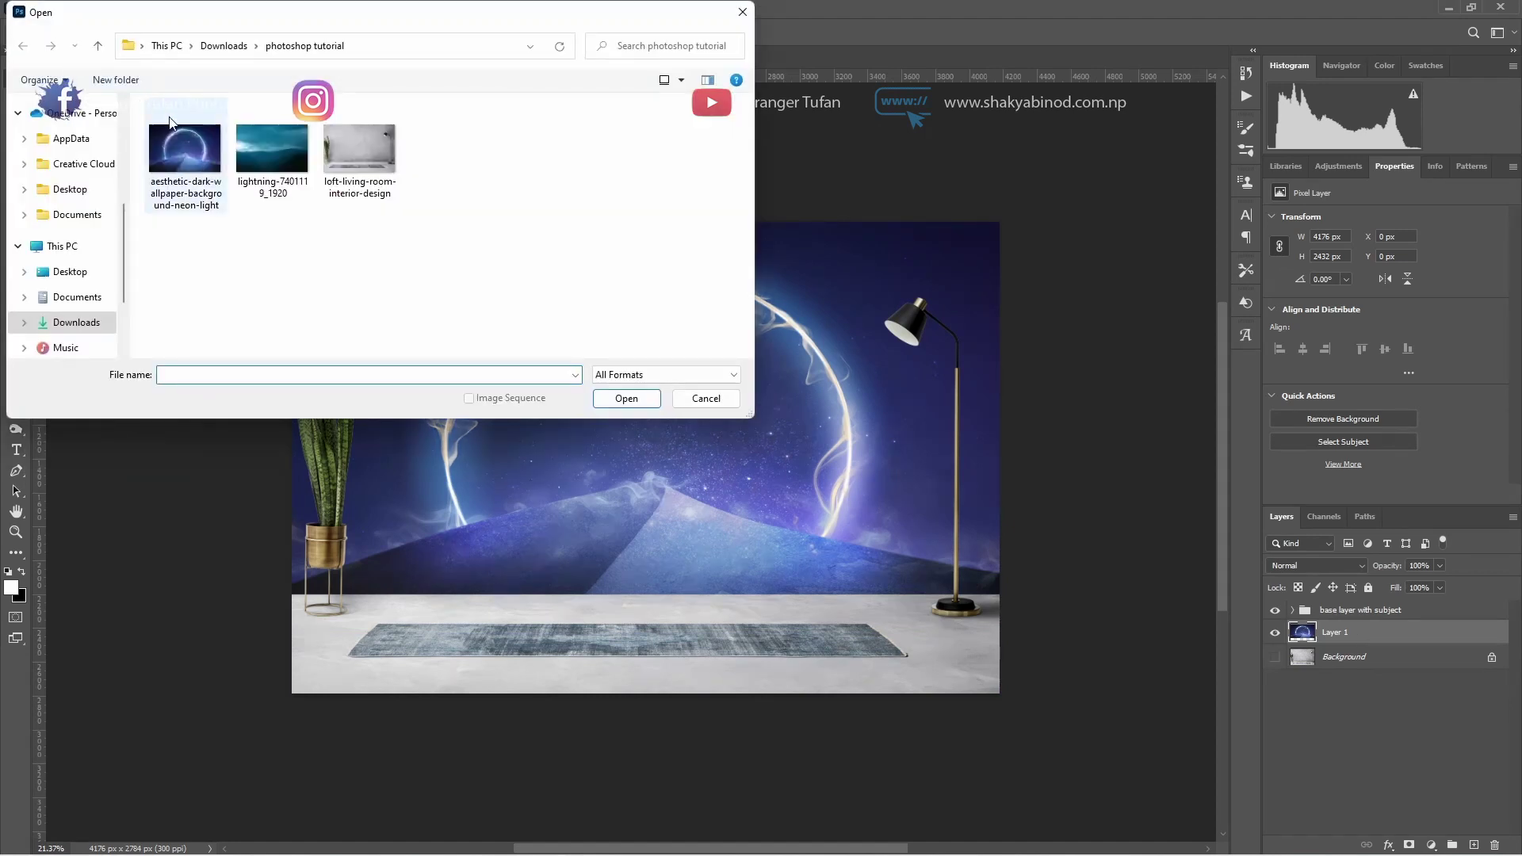
pyautogui.doubleClick(278, 153)
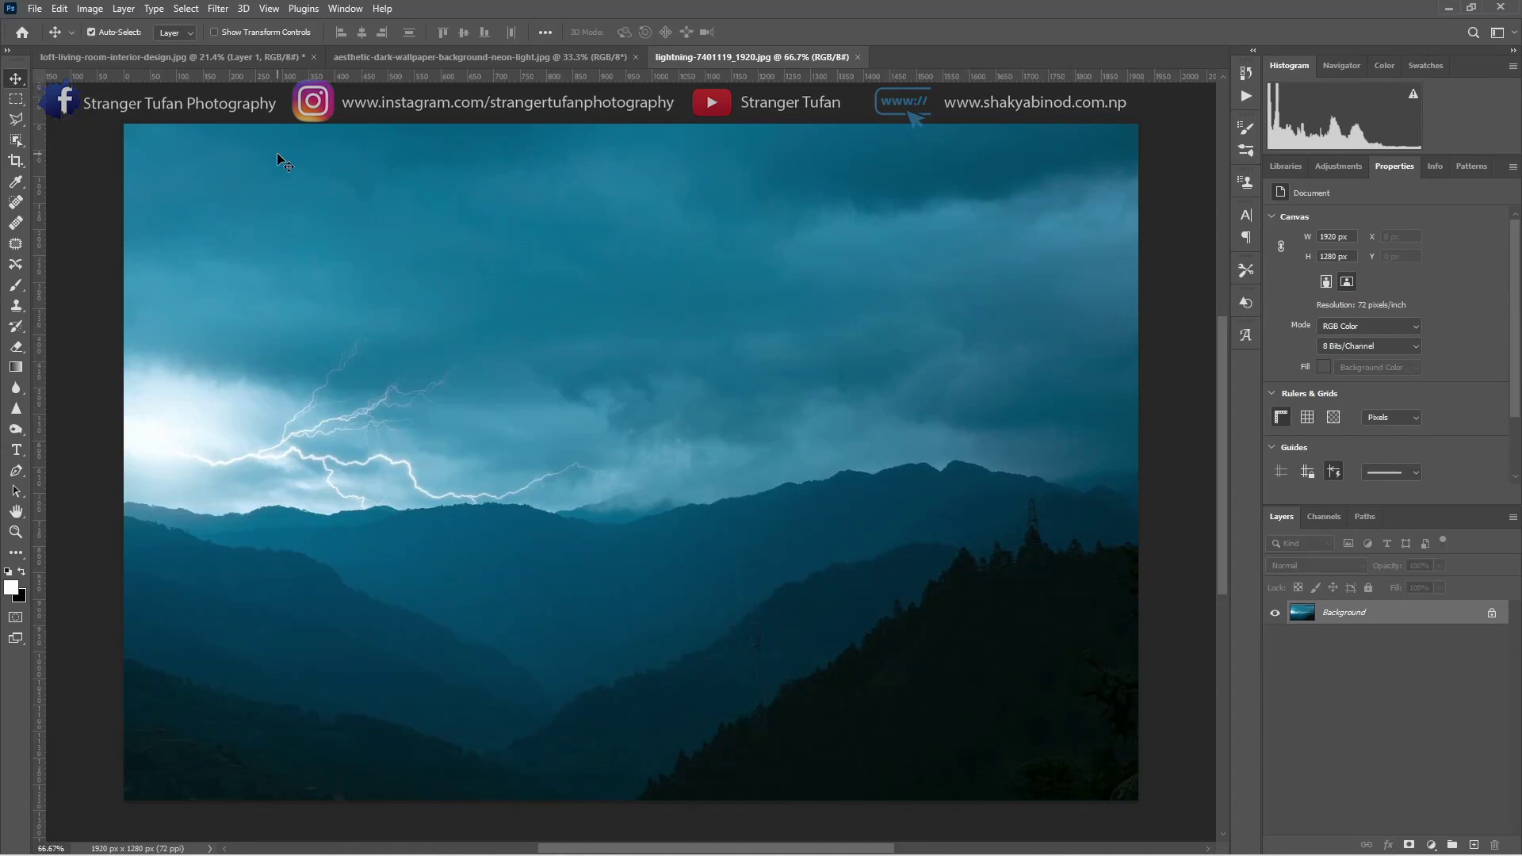
pyautogui.moveTo(1405, 613); pyautogui.dragTo(587, 372)
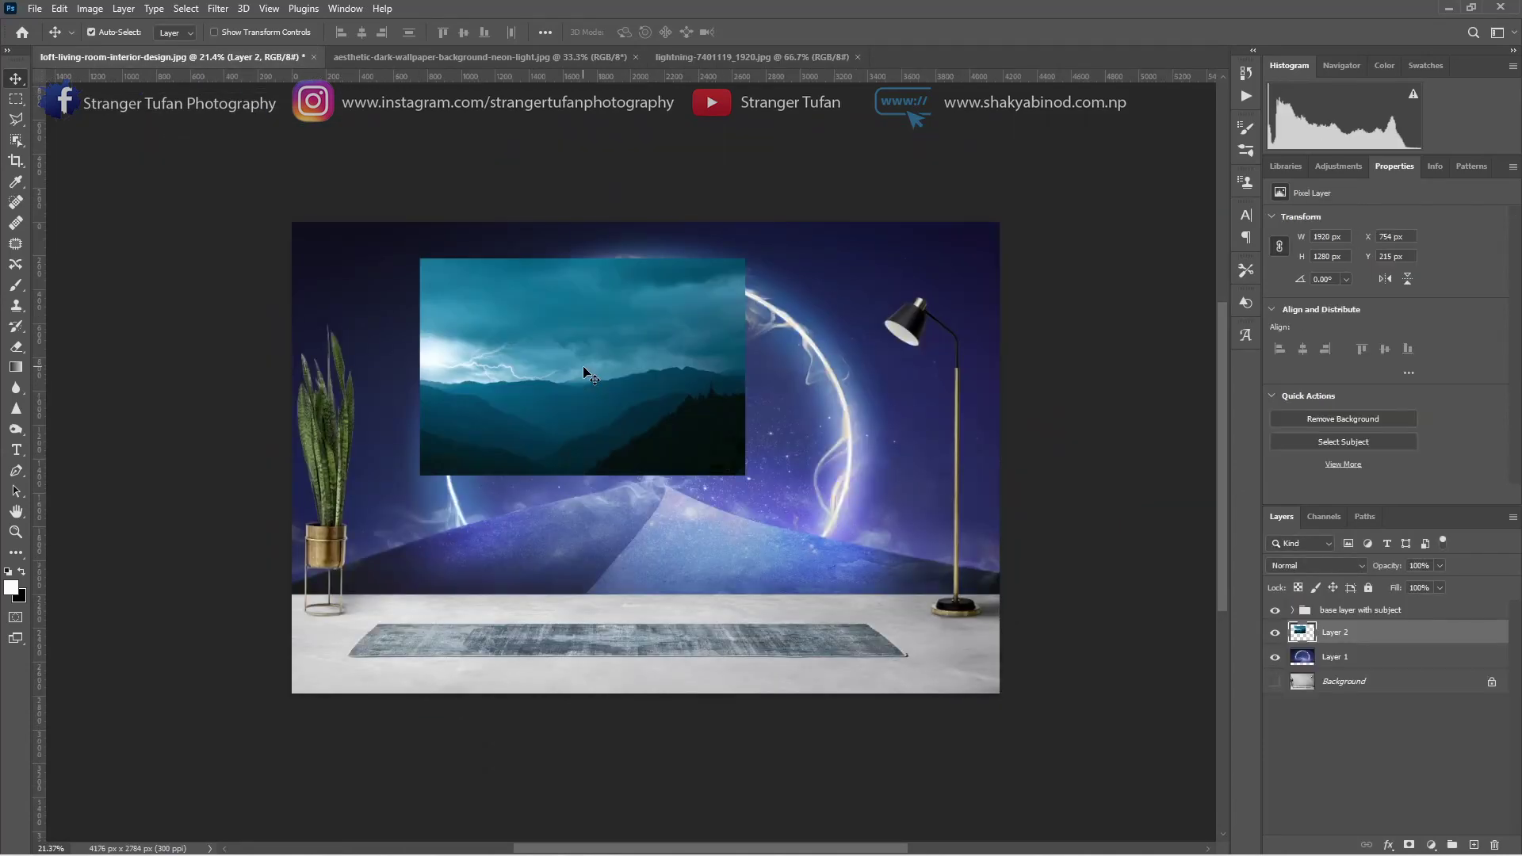
# Step: Scale the lightning Layer 2 to 4176 × 2784 px and centre it across the full wall
pyautogui.hotkey('ctrl', '0')
pyautogui.hotkey('ctrl', 't')
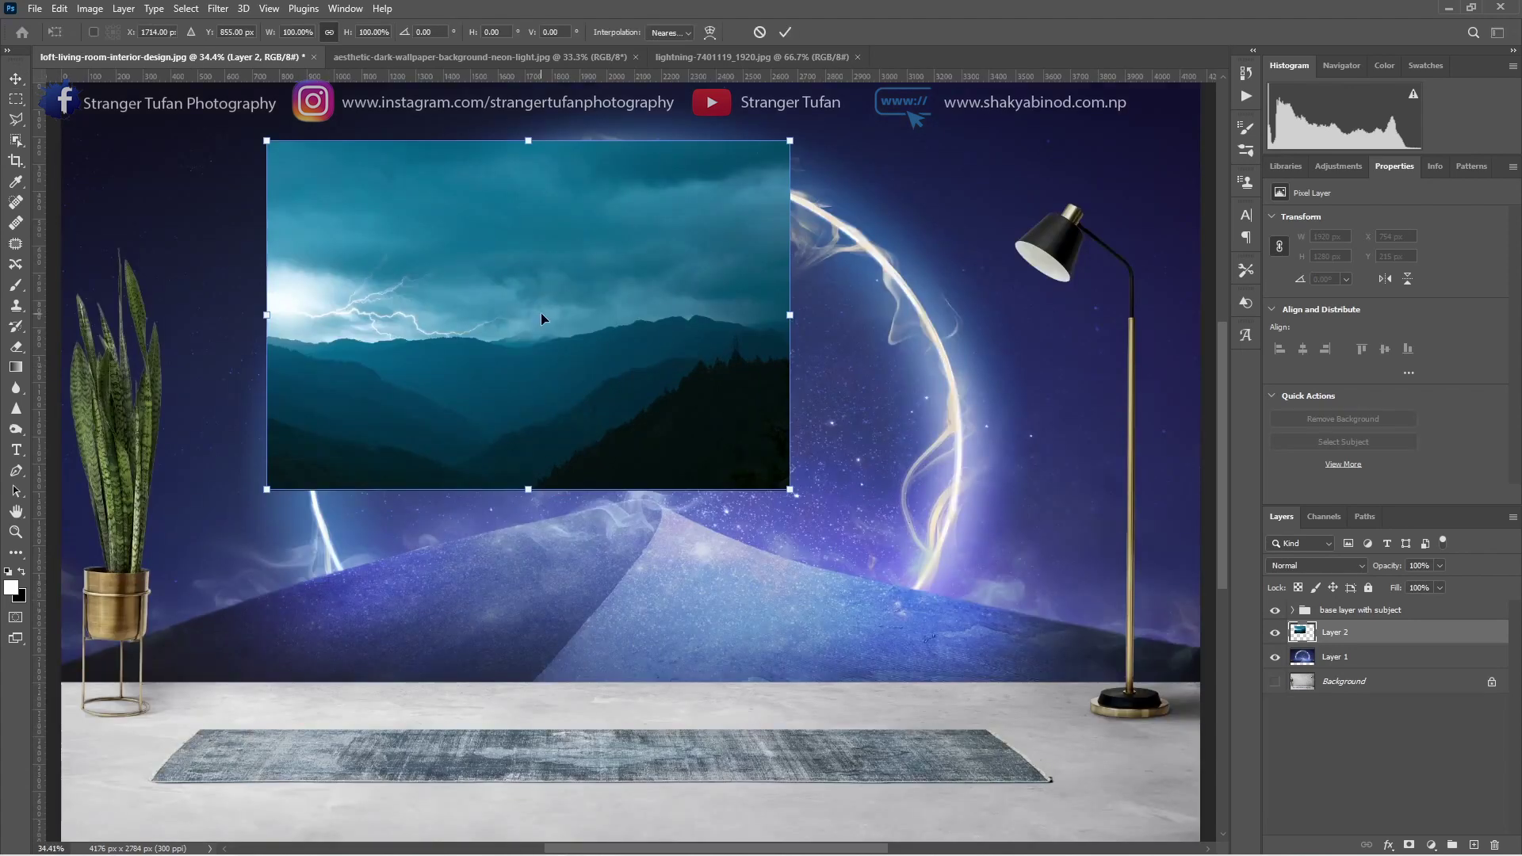
pyautogui.moveTo(508, 315)
pyautogui.mouseDown()
pyautogui.moveTo(390, 319)
pyautogui.moveTo(302, 268)
pyautogui.mouseUp()
pyautogui.scroll(-1, 390, 318)
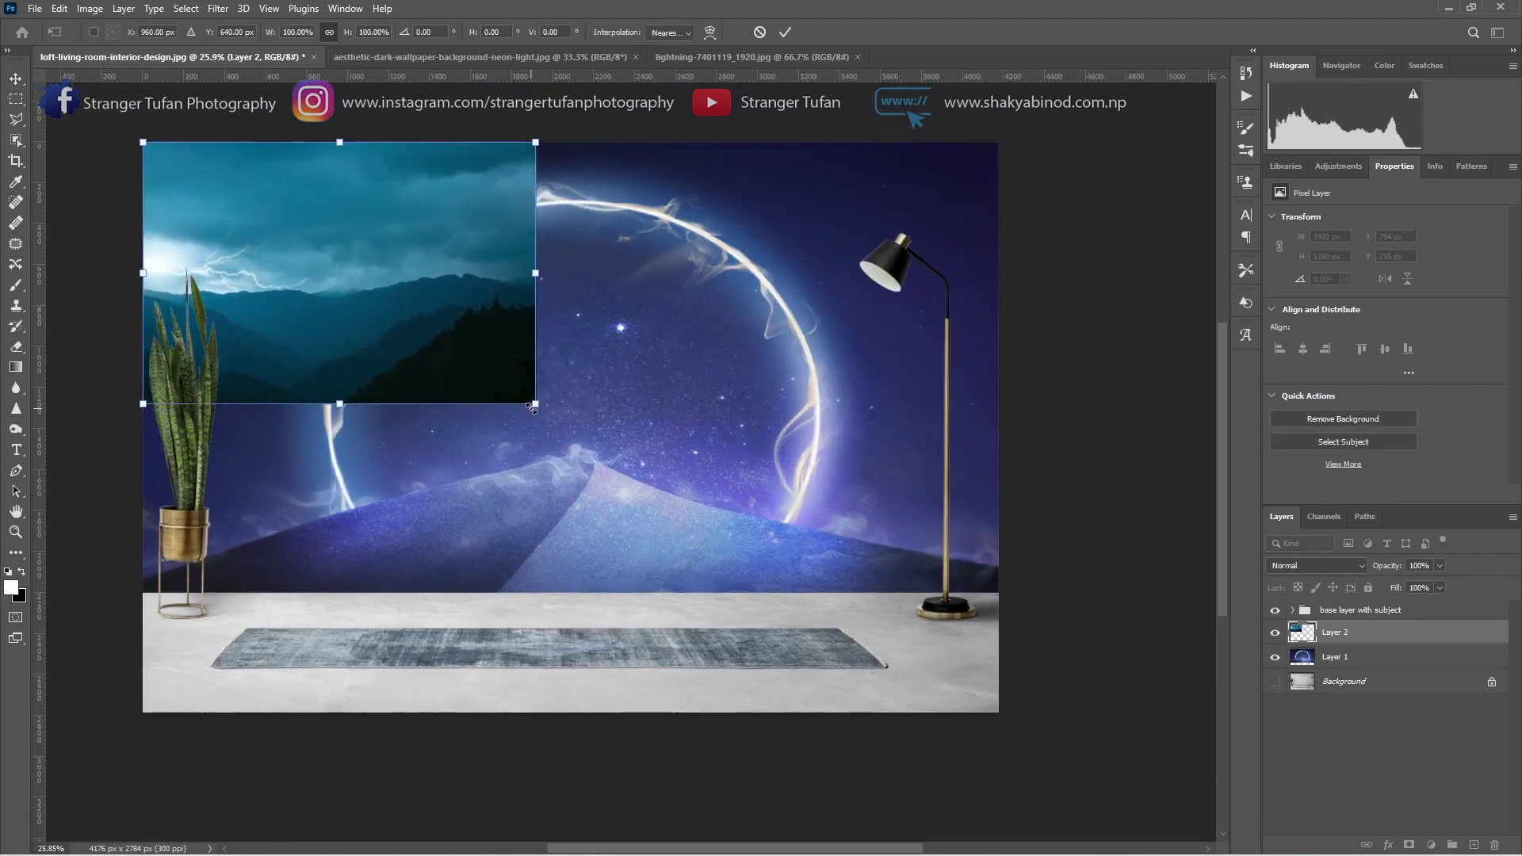
pyautogui.moveTo(536, 404); pyautogui.dragTo(754, 457)
pyautogui.moveTo(370, 313)
pyautogui.mouseDown()
pyautogui.moveTo(547, 437)
pyautogui.moveTo(539, 421)
pyautogui.mouseUp()
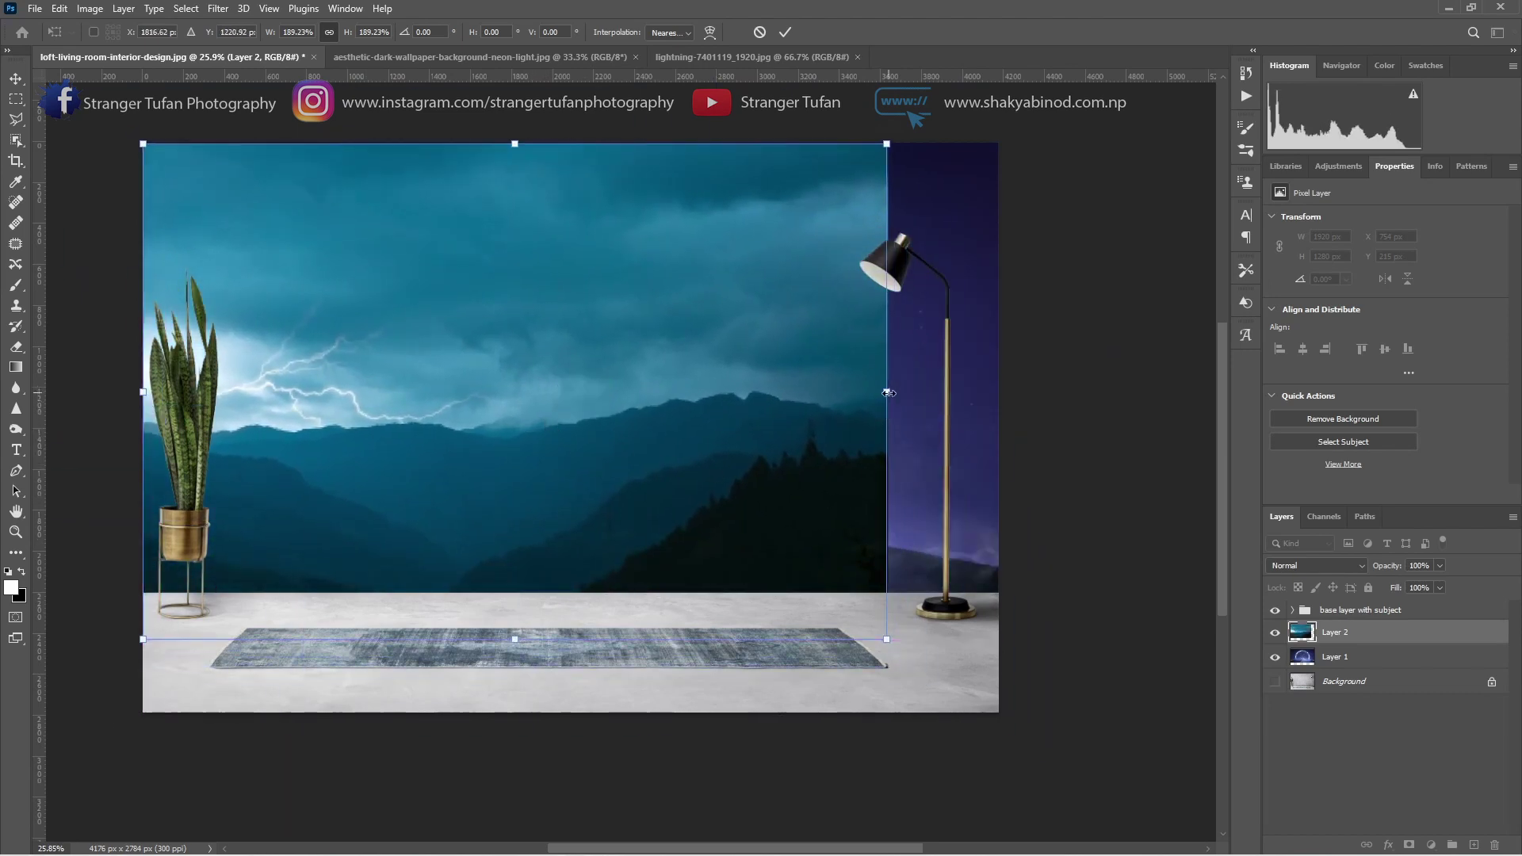
pyautogui.moveTo(885, 414); pyautogui.dragTo(997, 413)
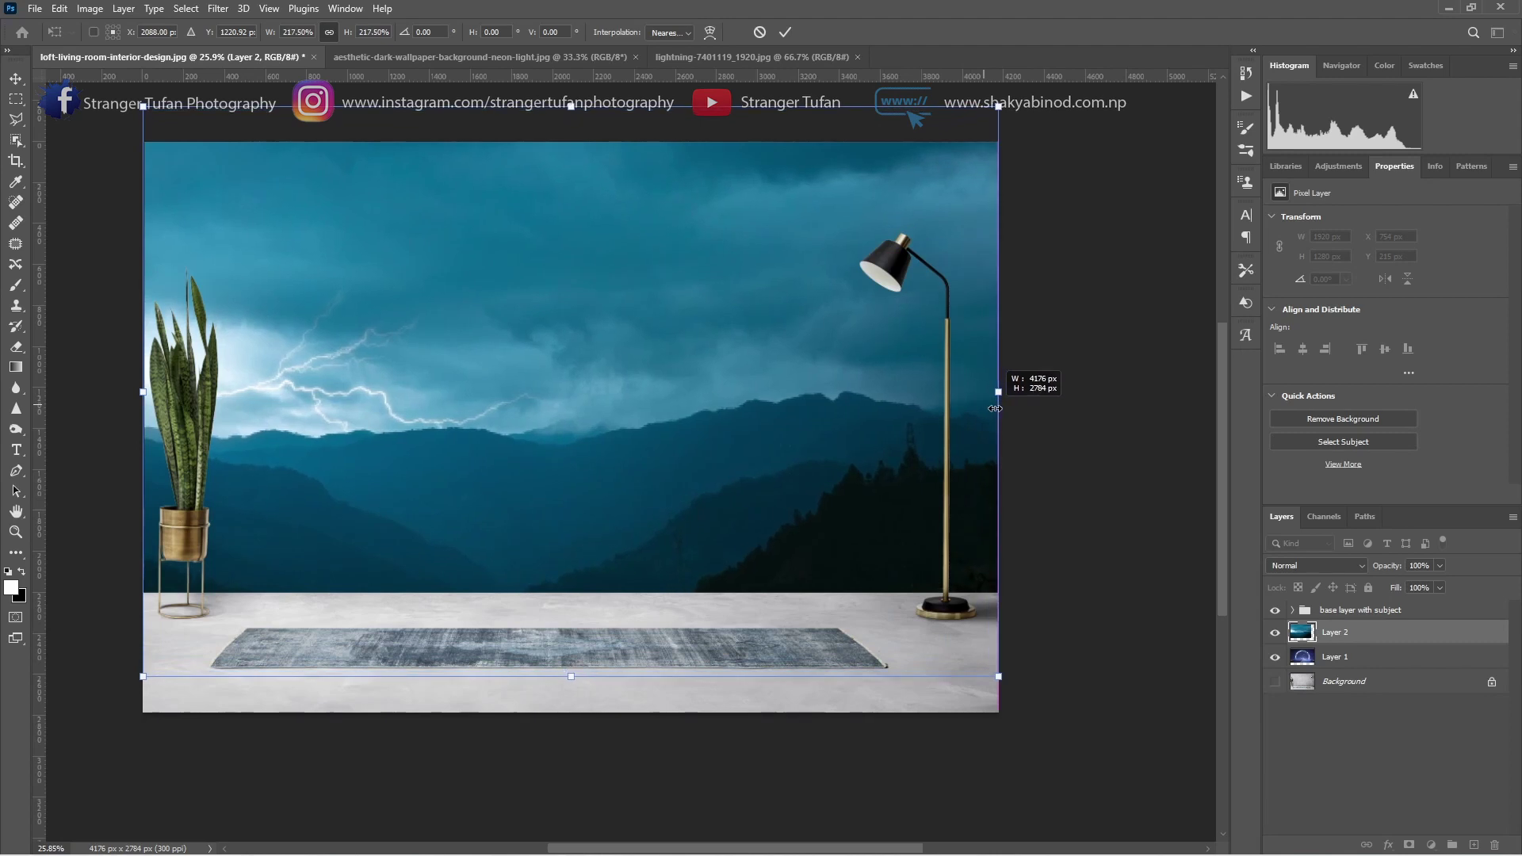
pyautogui.moveTo(770, 457)
pyautogui.mouseDown()
pyautogui.moveTo(790, 454)
pyautogui.moveTo(783, 485)
pyautogui.moveTo(790, 414)
pyautogui.moveTo(797, 436)
pyautogui.mouseUp()
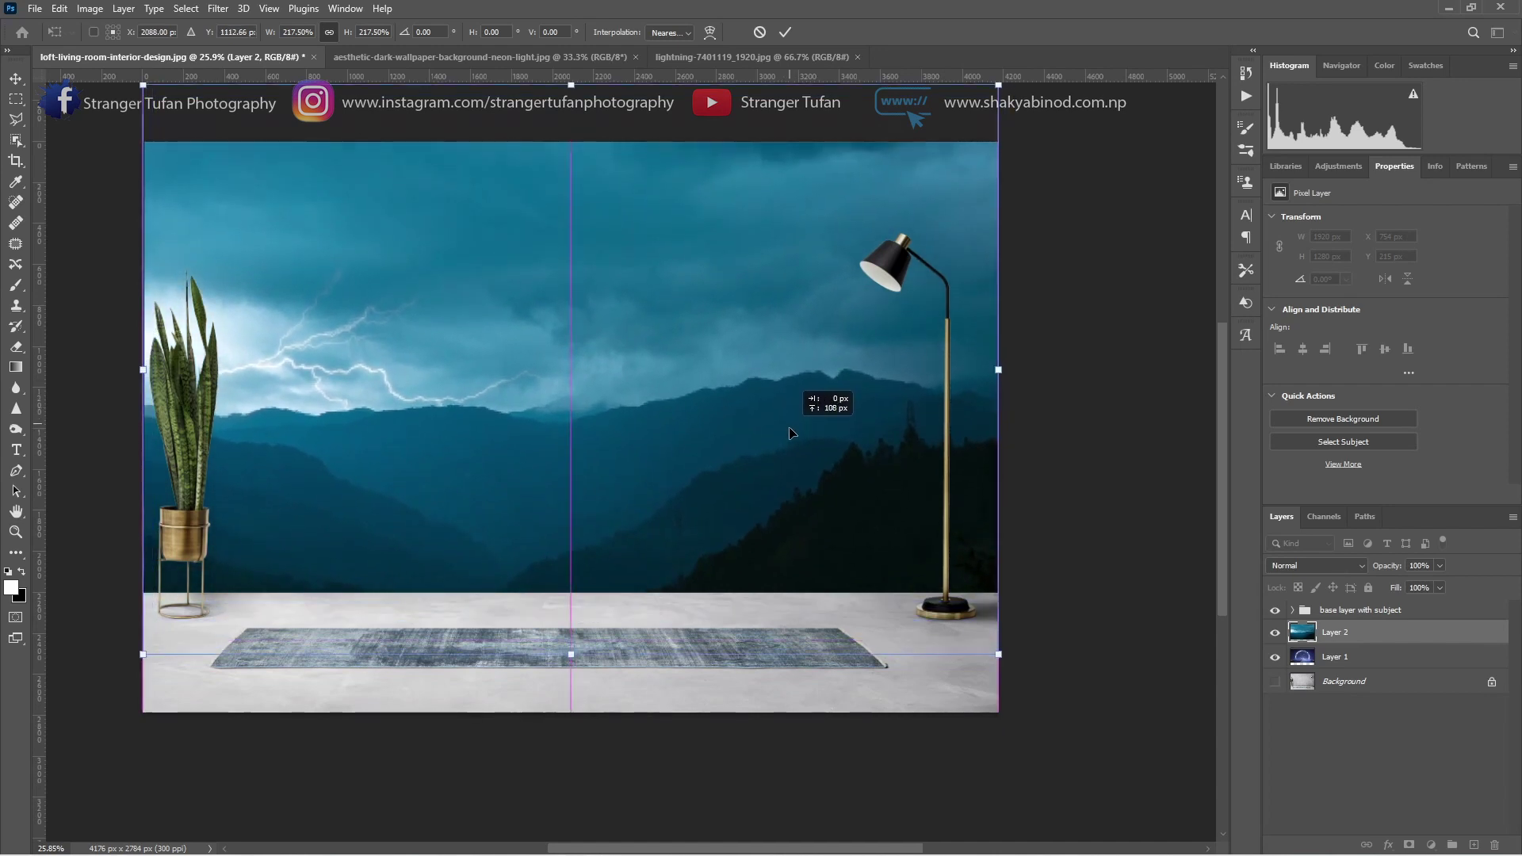
pyautogui.press('Return')
pyautogui.hotkey('ctrl', '0')
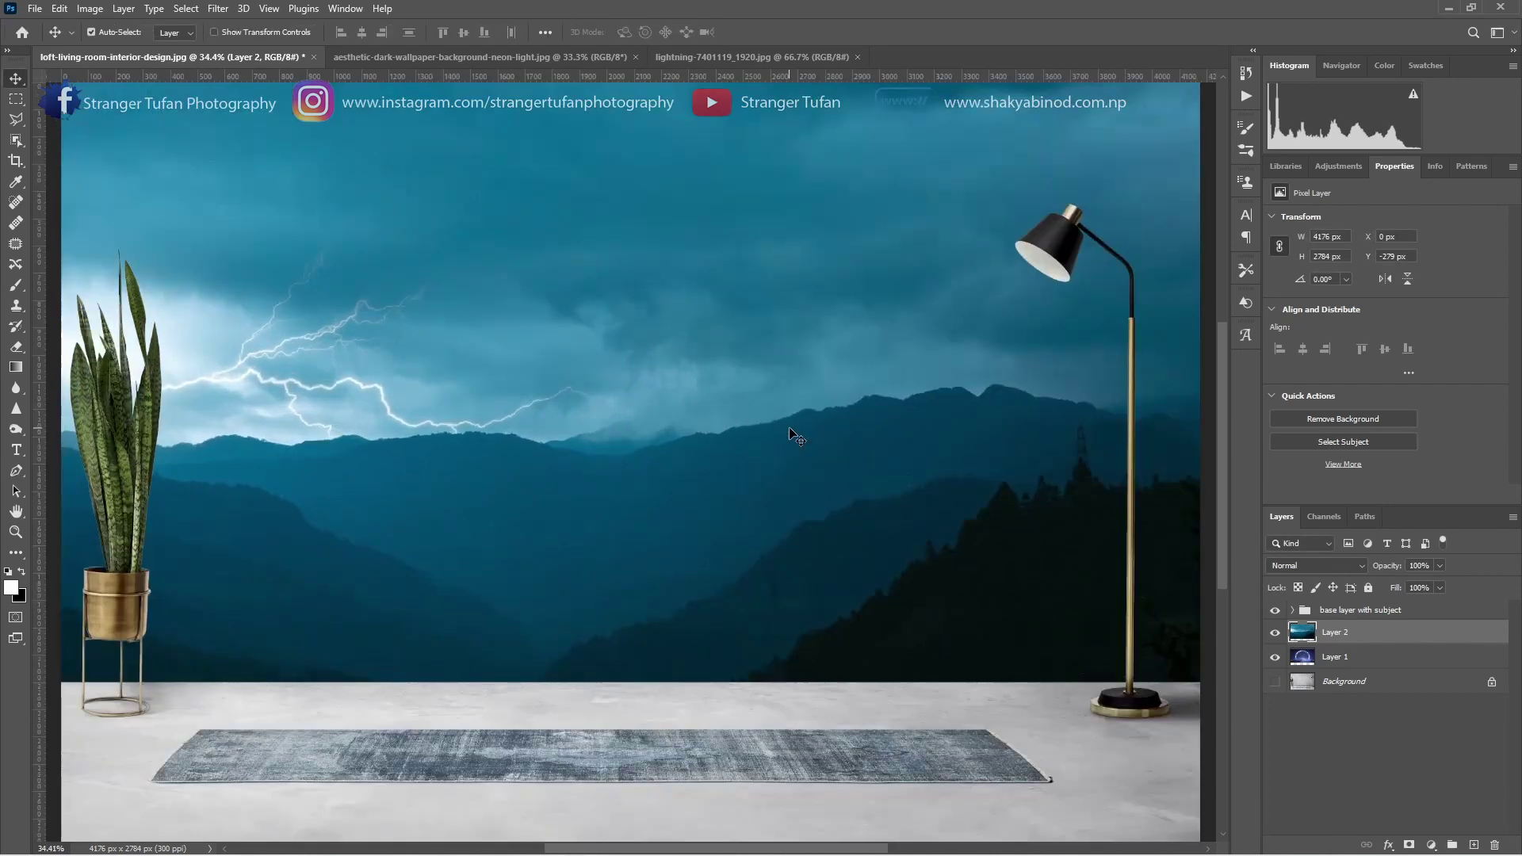
# Step: Set the lightning Layer 2 blend mode to Screen and check its blend settings
pyautogui.click(1318, 567)
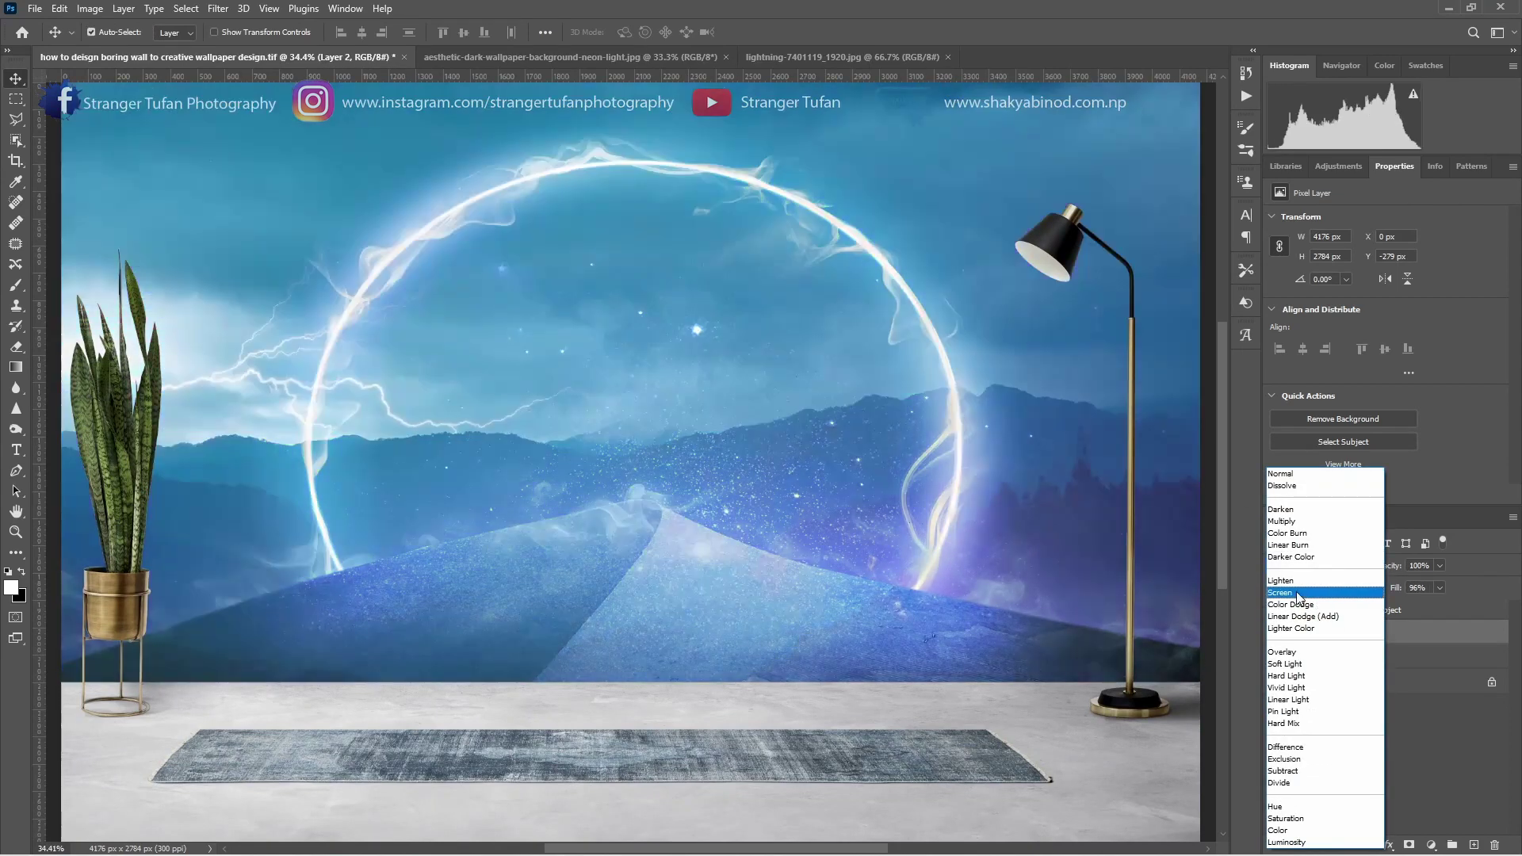
pyautogui.click(1296, 592)
pyautogui.click(1416, 693)
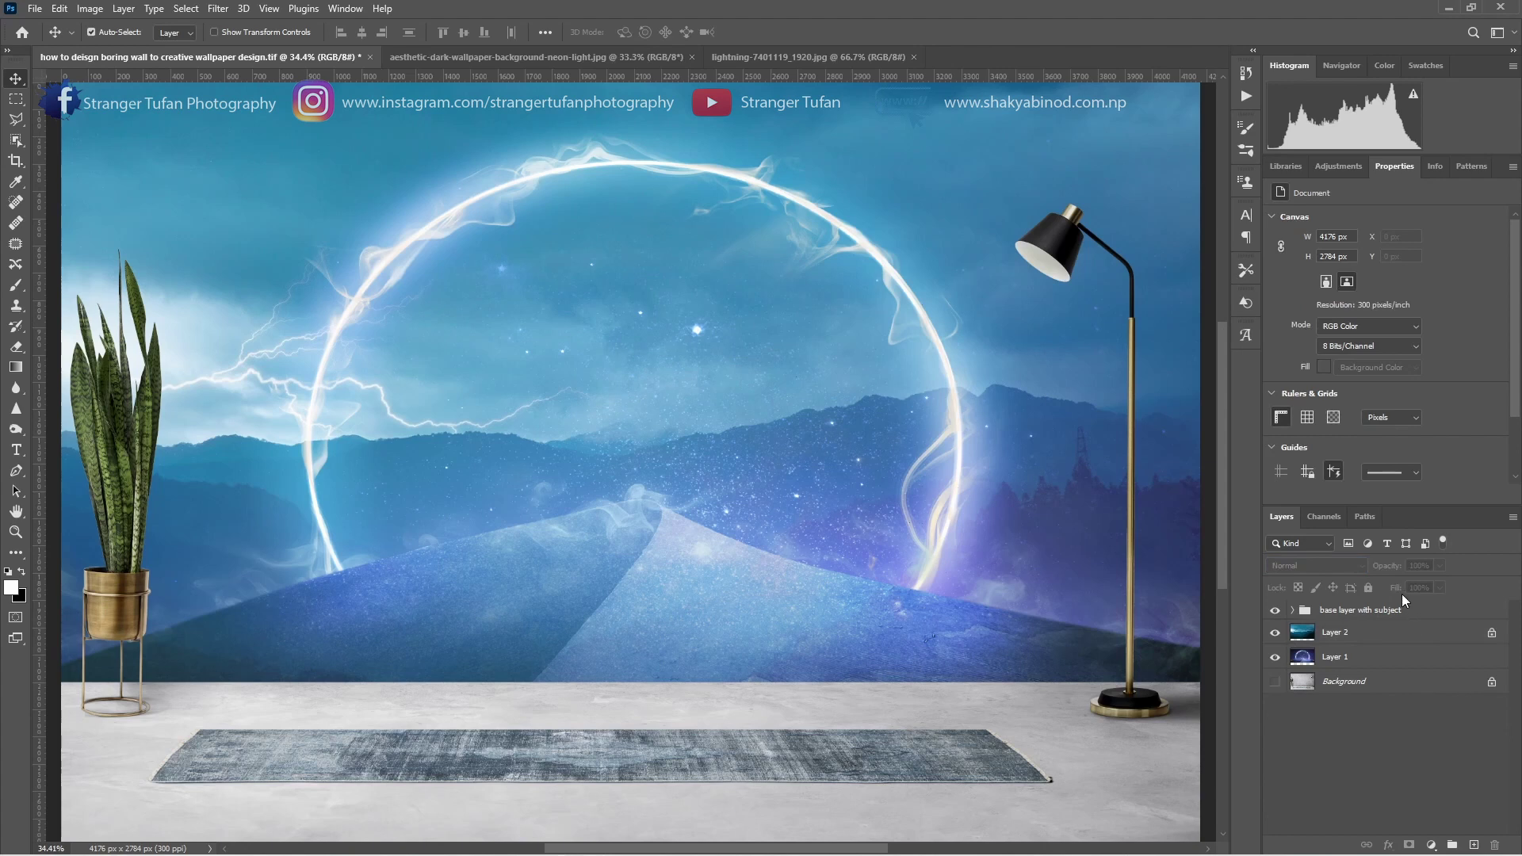
pyautogui.click(1363, 641)
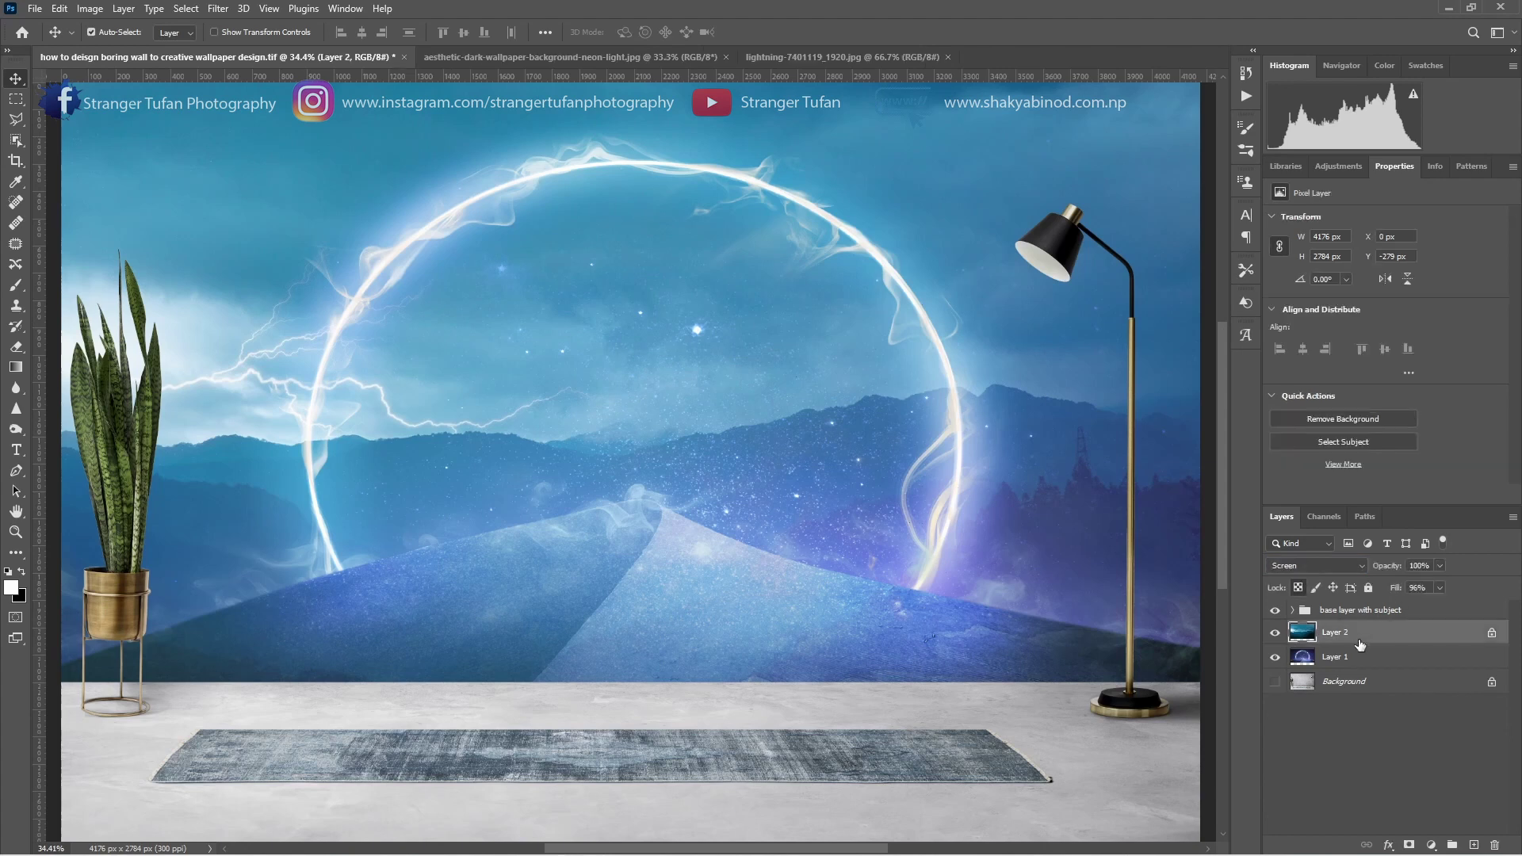
pyautogui.click(1341, 719)
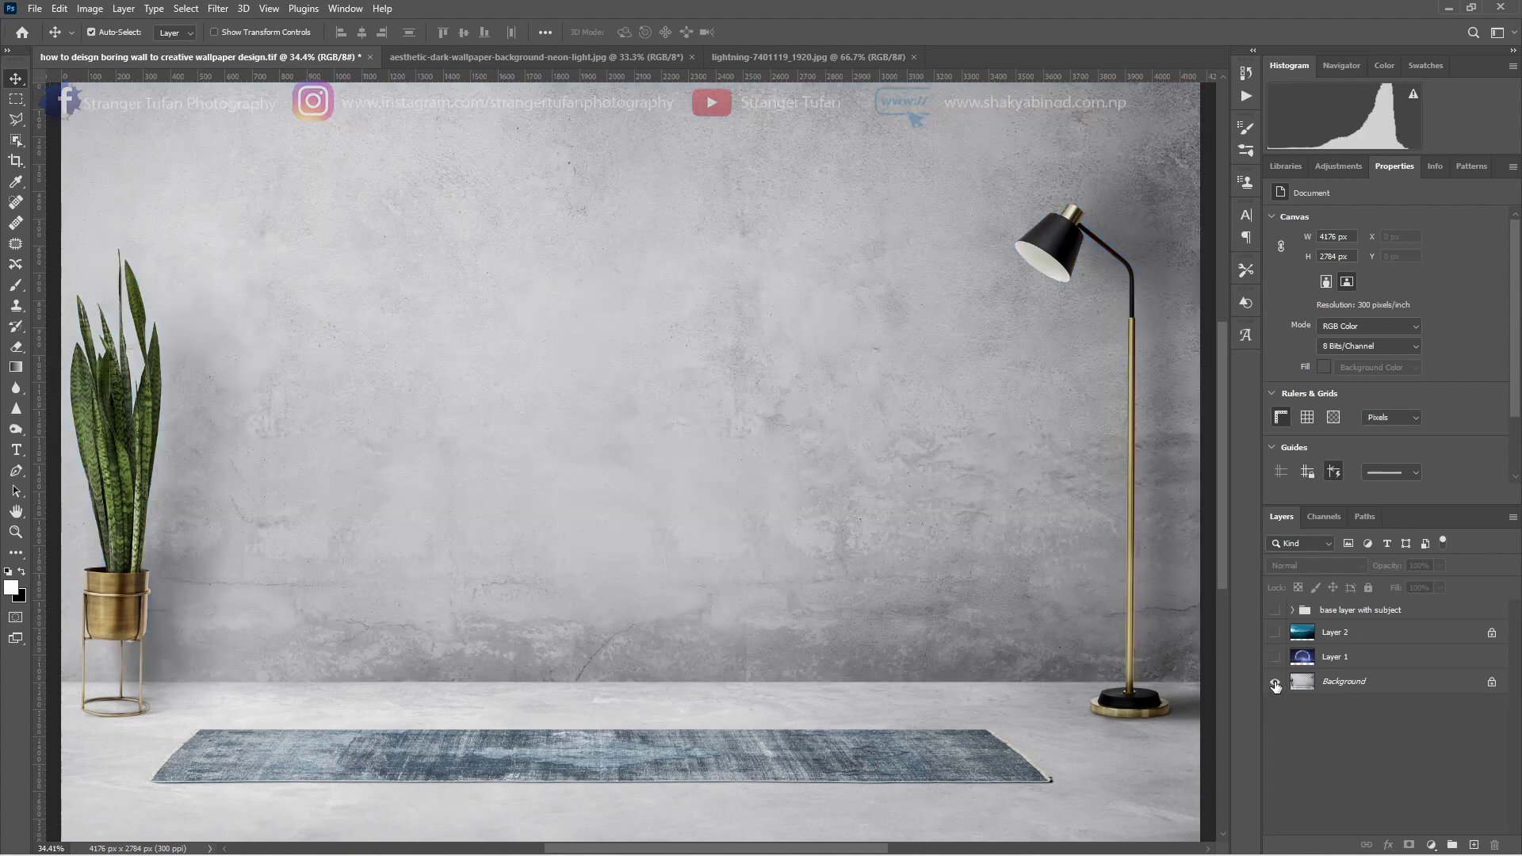
# Step: Toggle the Background layer's visibility to compare the composite with the original room
pyautogui.keyDown('alt'); pyautogui.click(1276, 683); pyautogui.keyUp('alt')
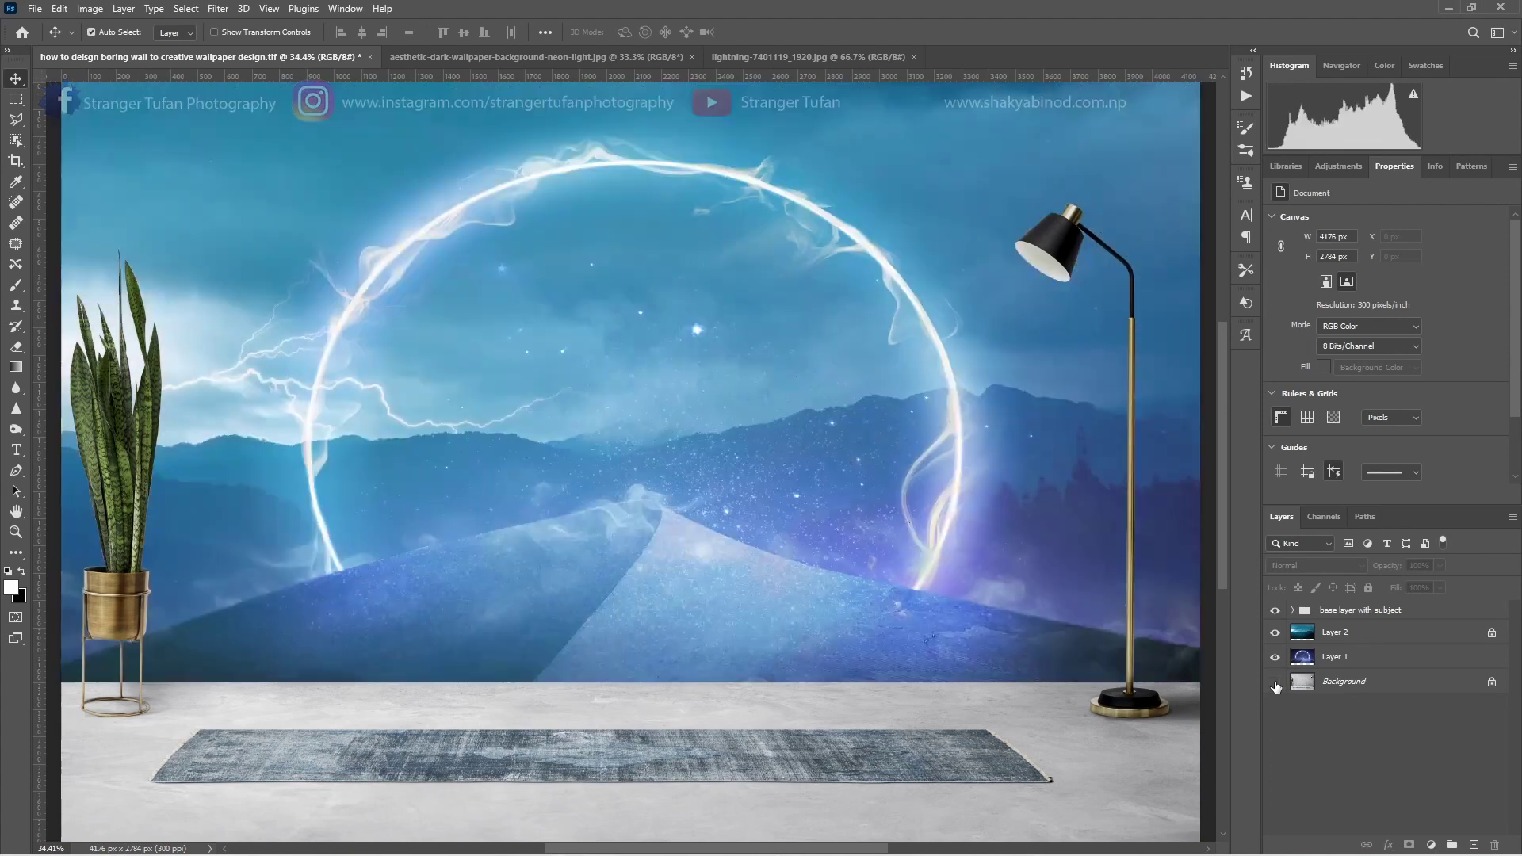
pyautogui.keyDown('alt'); pyautogui.click(1275, 684); pyautogui.keyUp('alt')
pyautogui.keyDown('alt'); pyautogui.click(1276, 683); pyautogui.keyUp('alt')
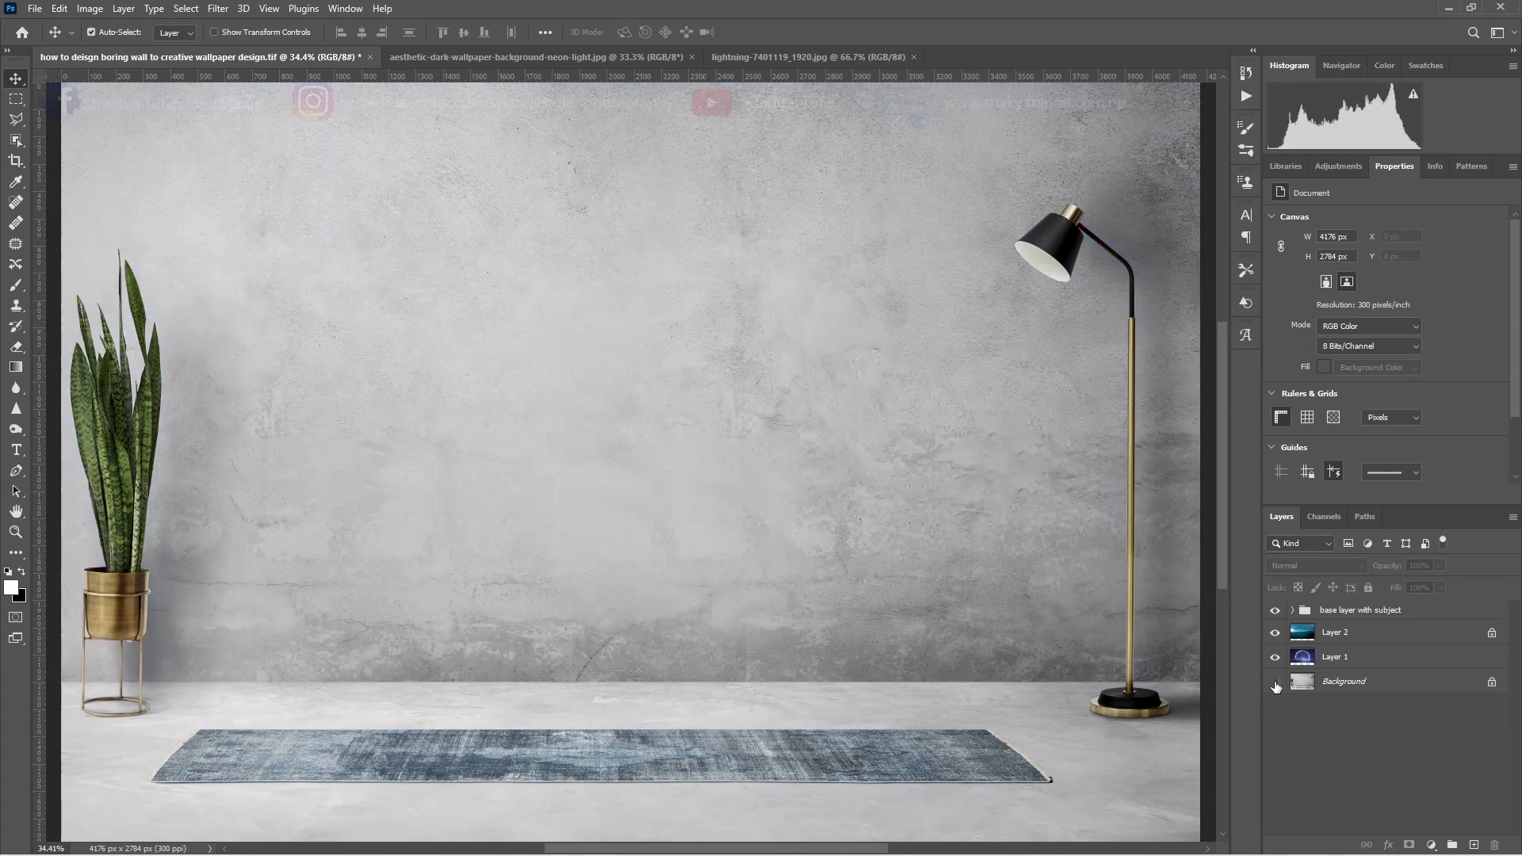